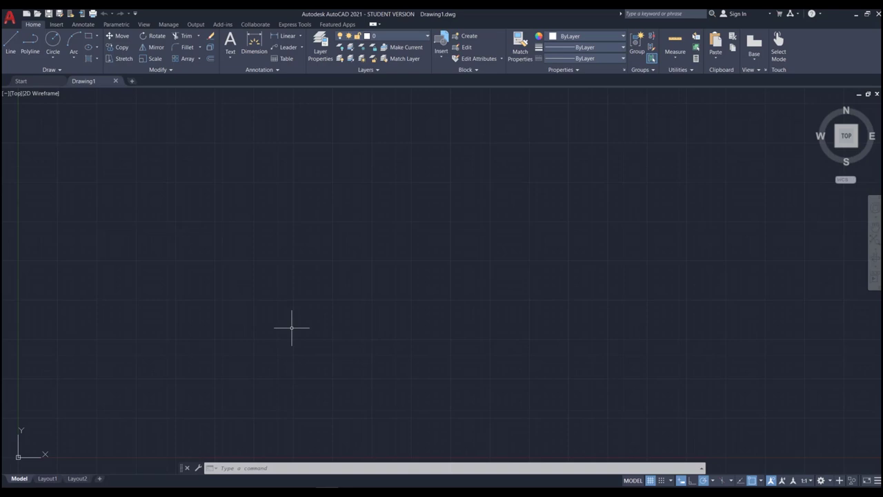
pyautogui.scroll(-1, 404, 264)
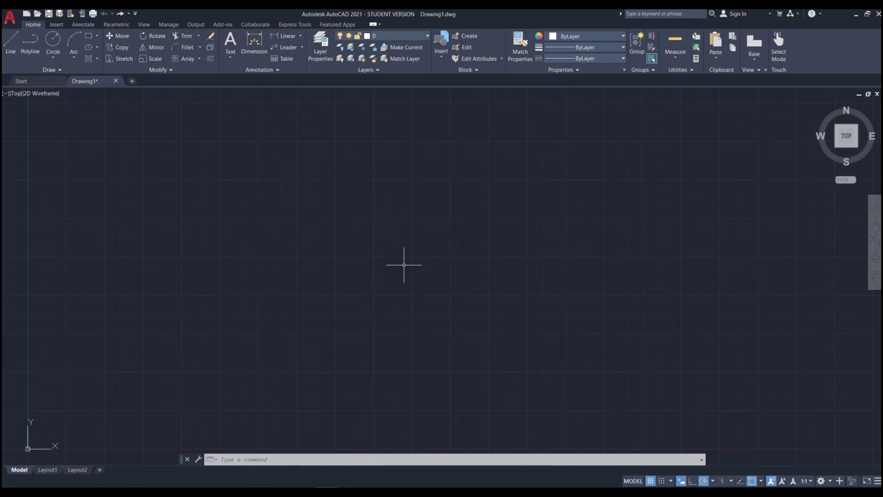
pyautogui.write('قز')
pyautogui.press('Return')
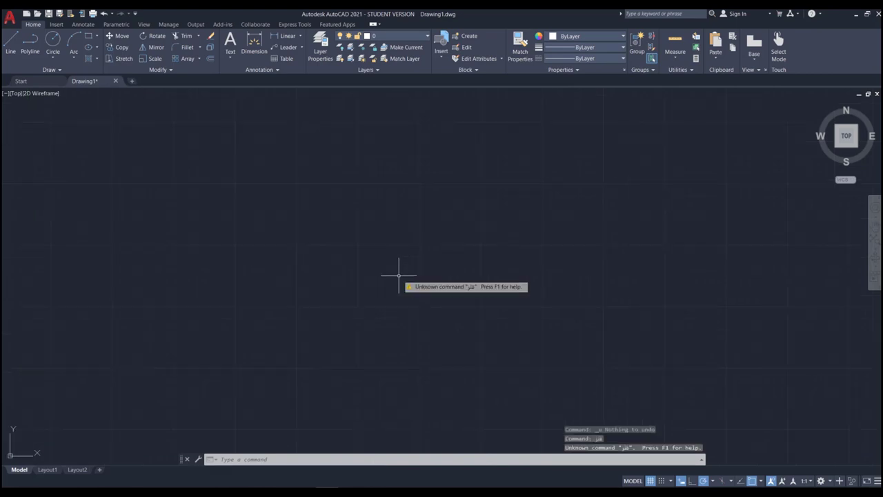
pyautogui.press('Escape')
# Draw a horizontal rectangle in the middle of the empty drawing as the sink's outer outline
pyautogui.write('rec')
pyautogui.press('Return')
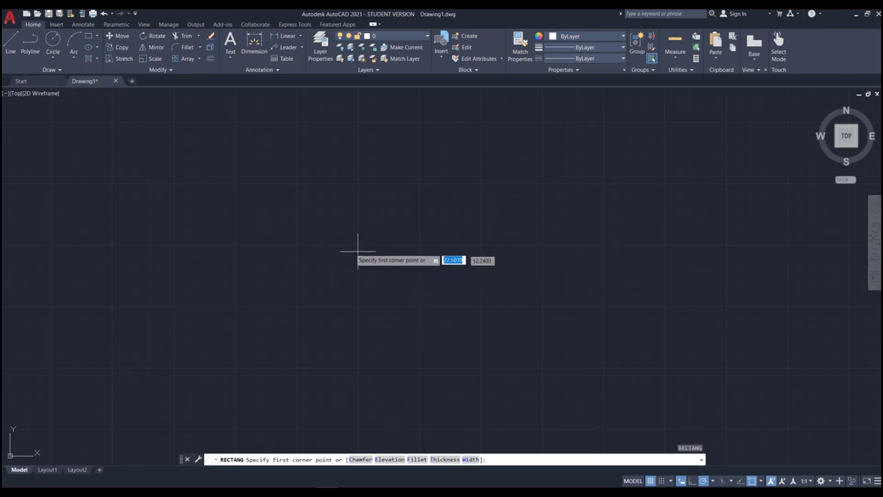
pyautogui.click(340, 246)
pyautogui.click(463, 320)
# Draw a smaller rectangle about 4.3 by 1.9 units inside the outer one as the sink basin
pyautogui.press('Return')
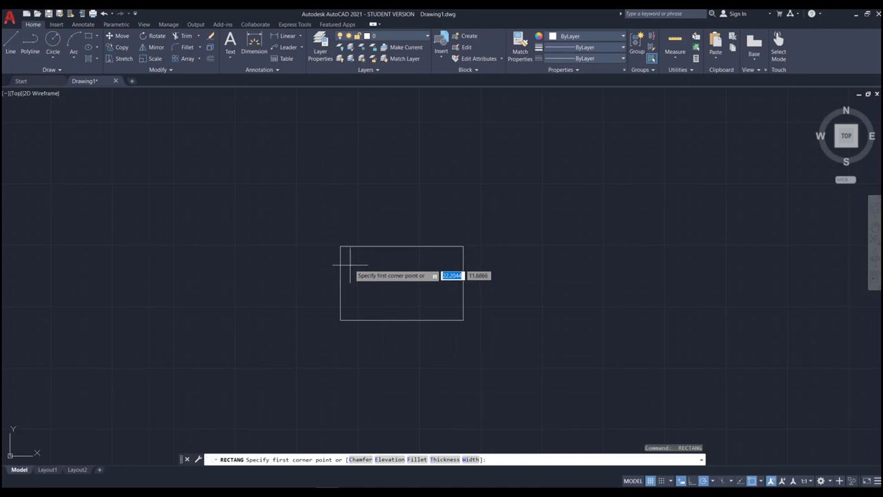
pyautogui.click(349, 266)
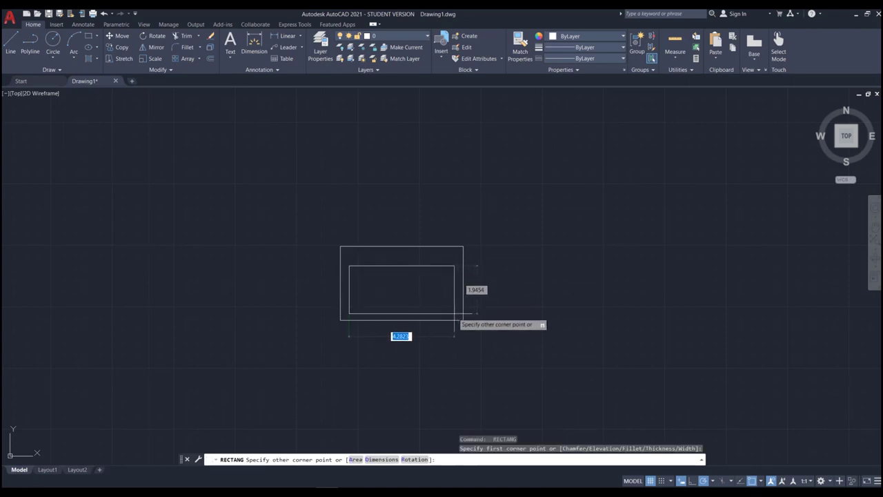
pyautogui.click(452, 311)
# Draw a small drain circle just above the midpoint of the inner rectangle's lower edge
pyautogui.scroll(2, 408, 309)
pyautogui.write('c')
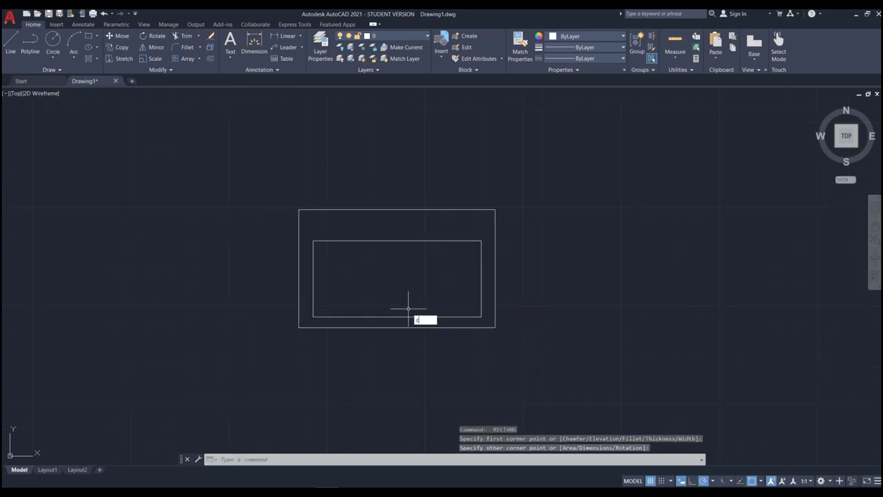
pyautogui.press('Return')
pyautogui.scroll(2, 397, 304)
pyautogui.scroll(2, 397, 307)
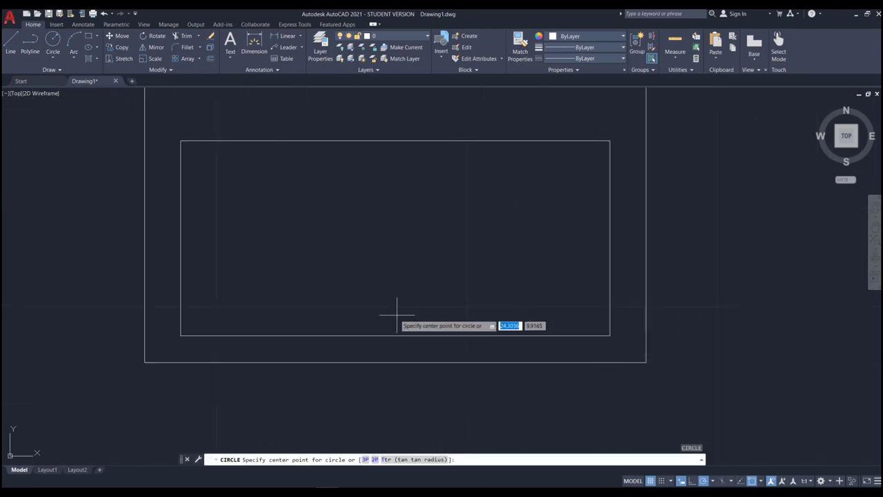
pyautogui.click(393, 313)
pyautogui.click(393, 309)
pyautogui.scroll(-3, 422, 265)
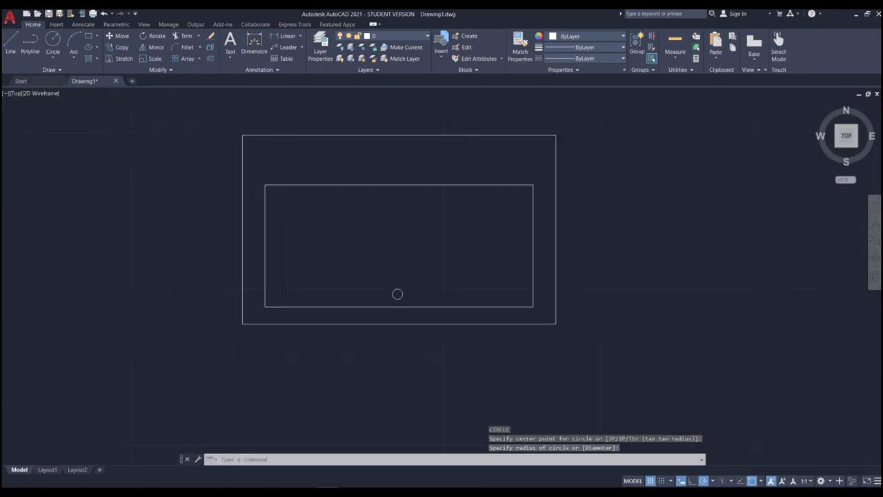
pyautogui.scroll(-2, 381, 310)
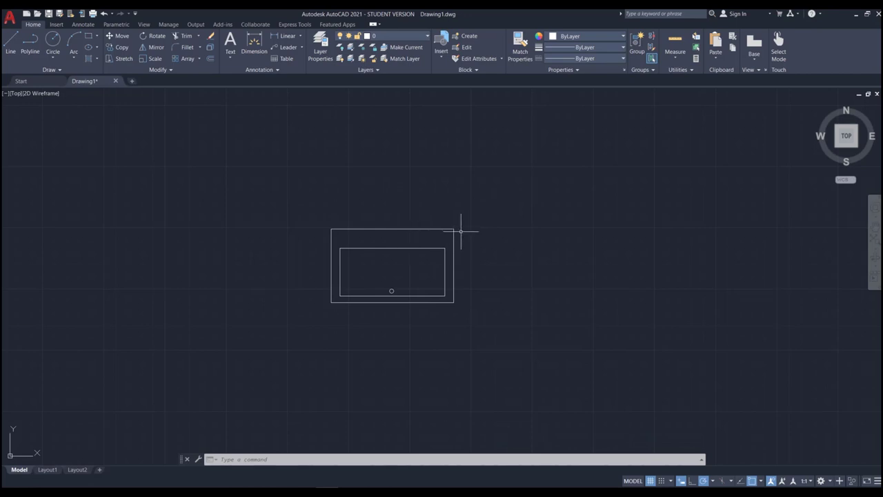
# Check how the sink's shapes select individually and with a crossing window, clearing the selection each time
pyautogui.click(433, 229)
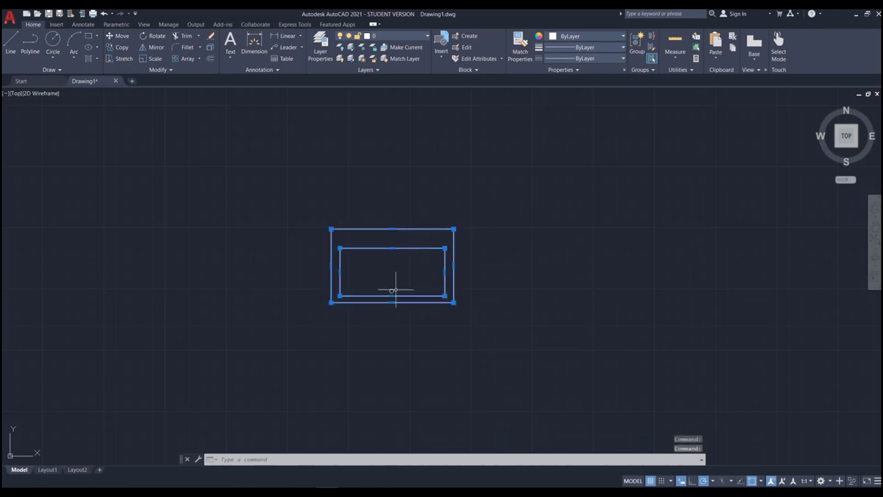
pyautogui.press('Escape')
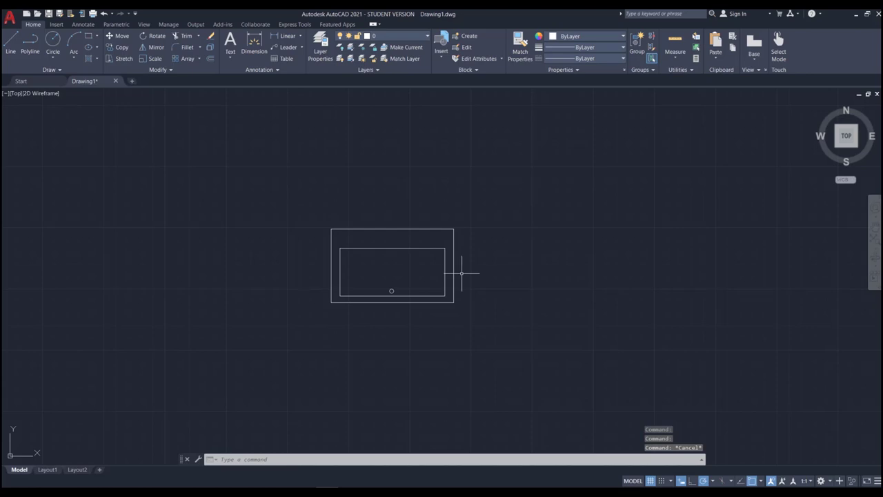
pyautogui.click(489, 187)
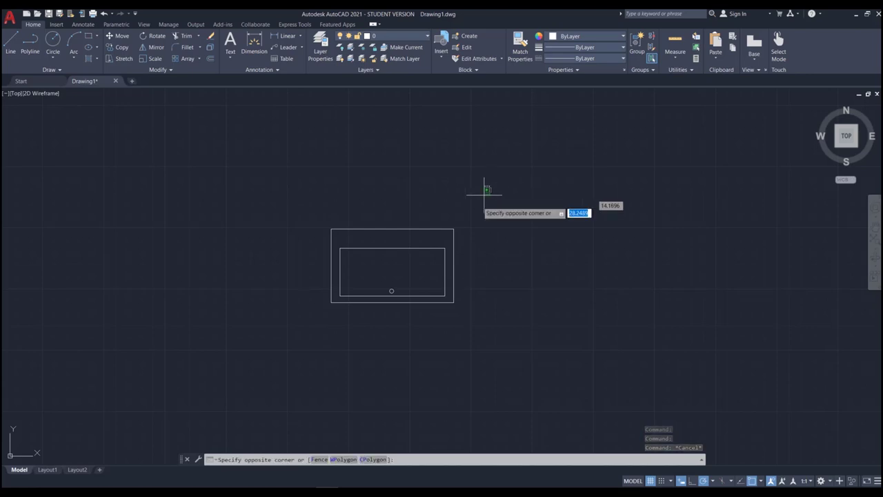
pyautogui.click(297, 340)
pyautogui.press('Escape')
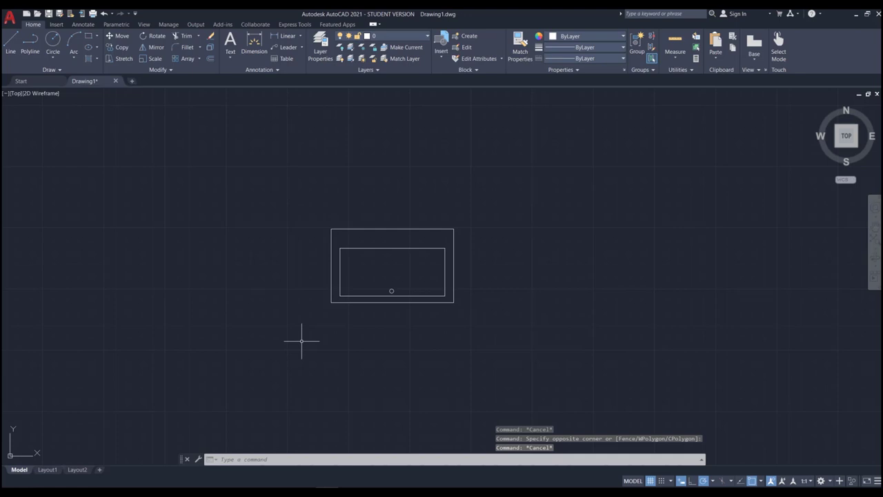
pyautogui.click(506, 202)
pyautogui.click(506, 207)
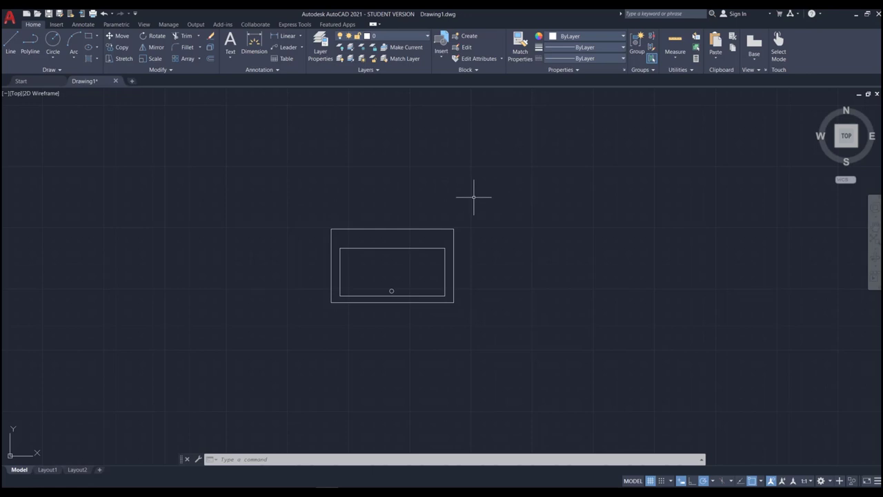
# Start a block definition named "sink" with its base point at the outer rectangle's upper-left corner
pyautogui.write('b')
pyautogui.press('Return')
pyautogui.moveTo(577, 321); pyautogui.dragTo(494, 178)
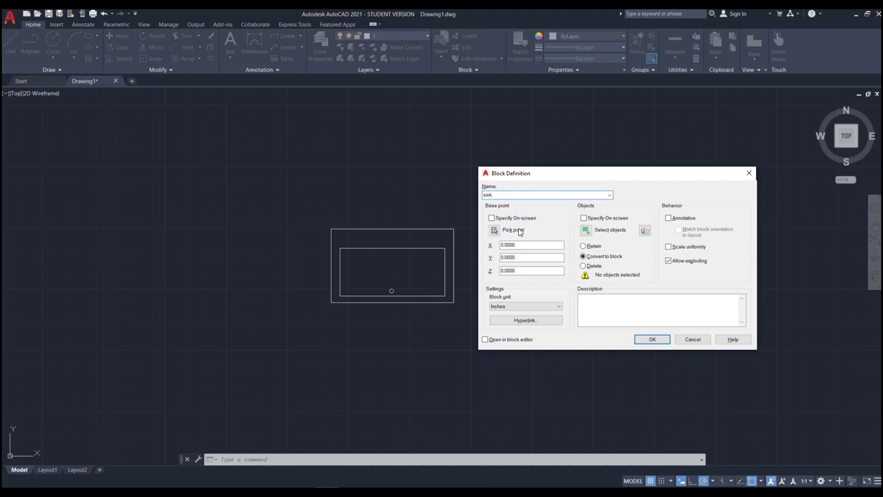
pyautogui.click(494, 230)
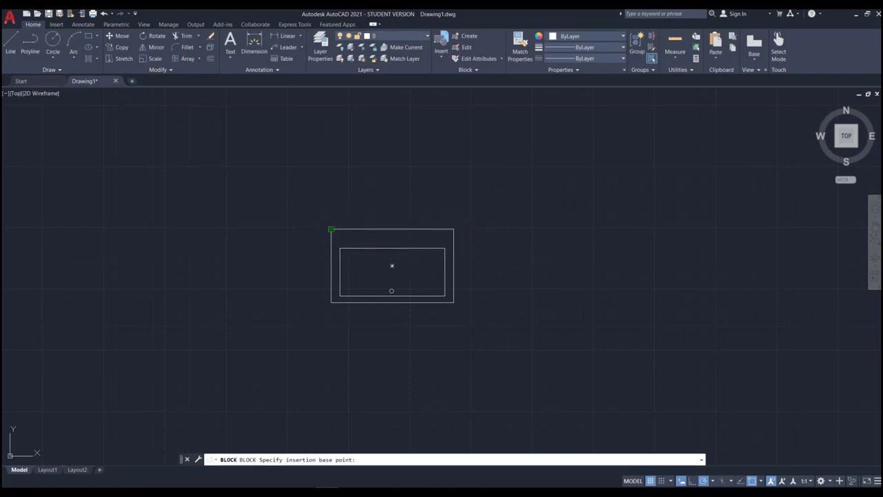
pyautogui.click(331, 229)
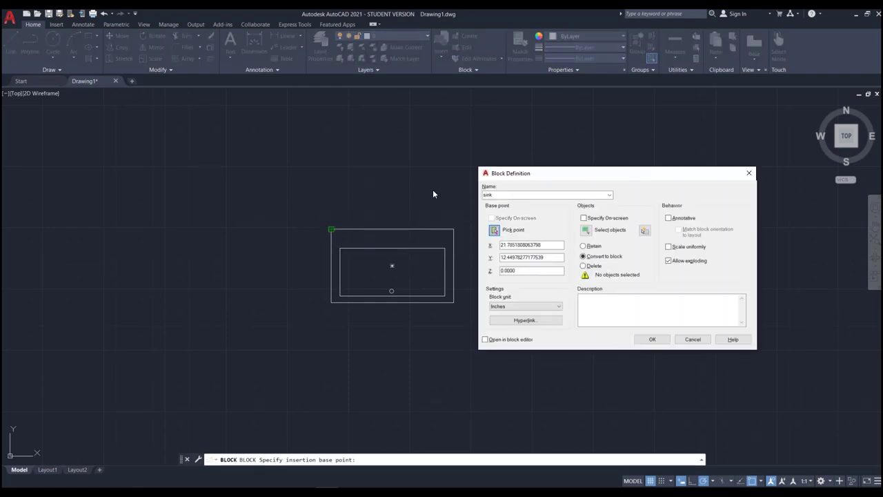
# Add both rectangles and the drain circle to the block definition, converting them to a block
pyautogui.click(585, 234)
pyautogui.click(485, 196)
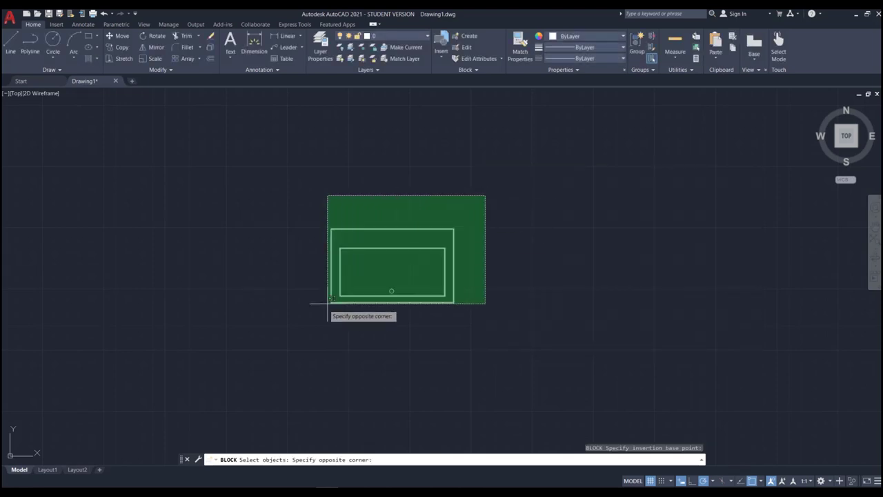
pyautogui.click(356, 286)
pyautogui.press('Return')
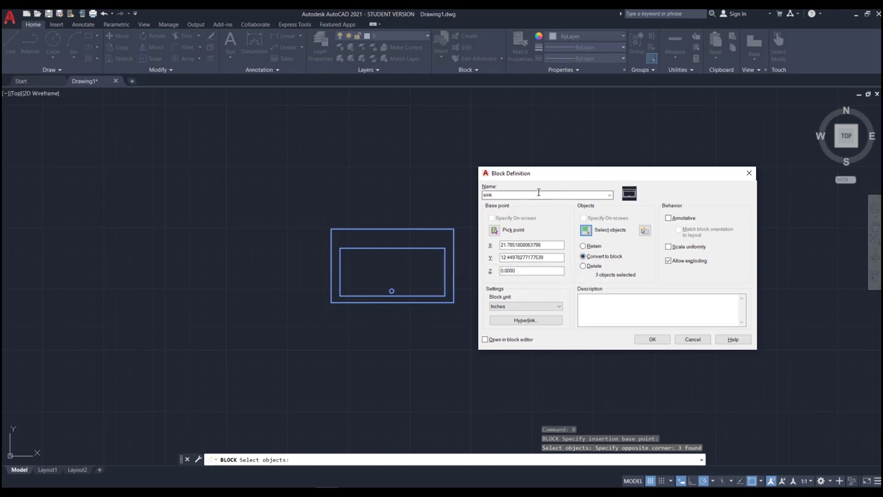
pyautogui.click(652, 339)
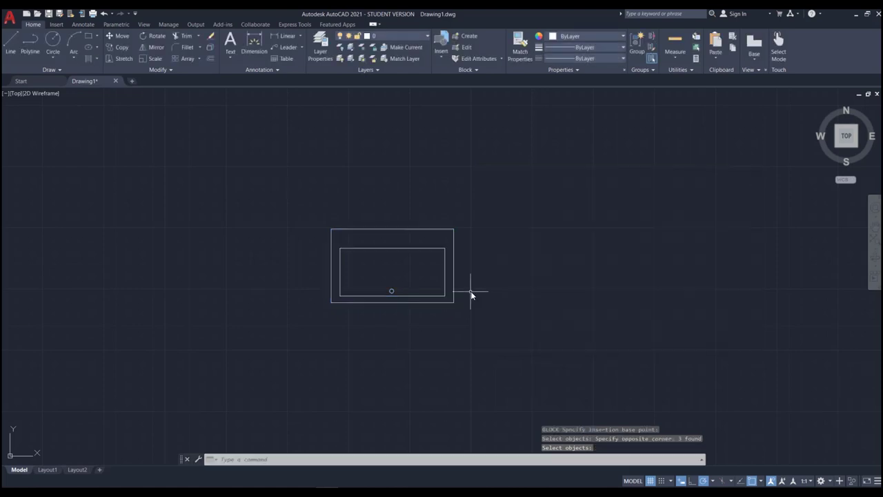
# Erase the sink block as a single object and undo the erasure
pyautogui.click(454, 255)
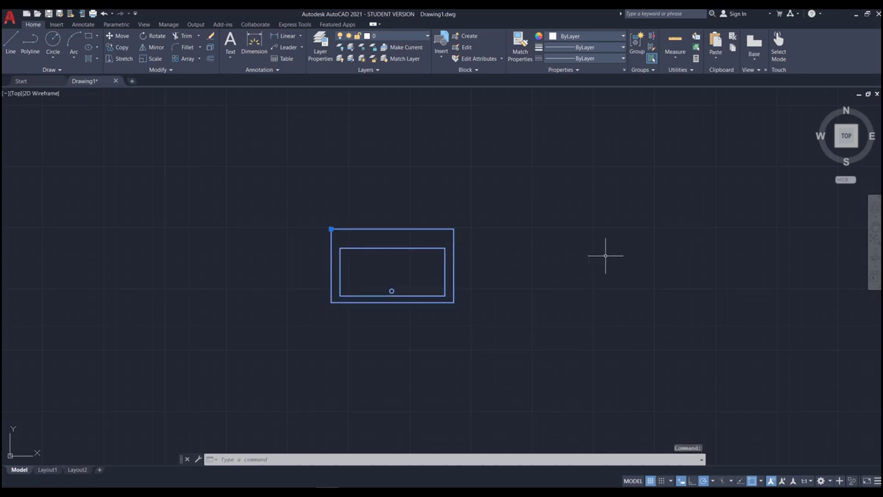
pyautogui.press('Delete')
pyautogui.hotkey('ctrl', 'z')
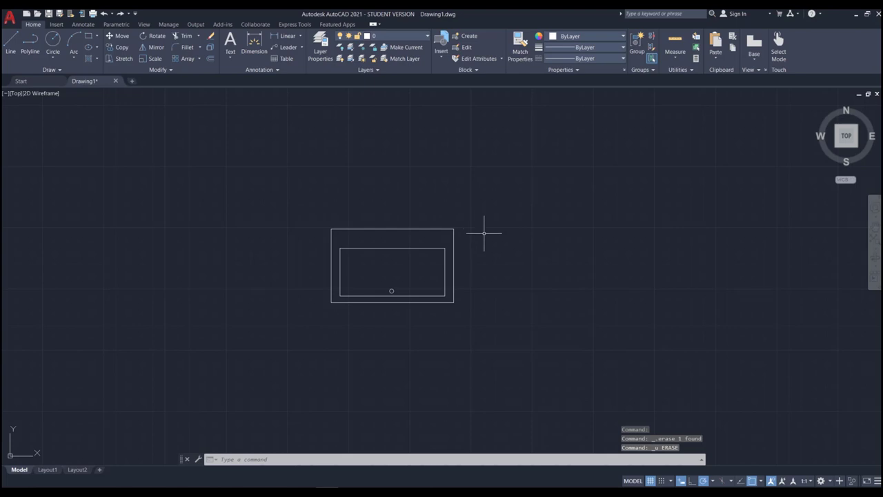
# List the sink block's properties, and reselect the block to inspect its grip before clearing the selection
pyautogui.click(454, 254)
pyautogui.write('LIST')
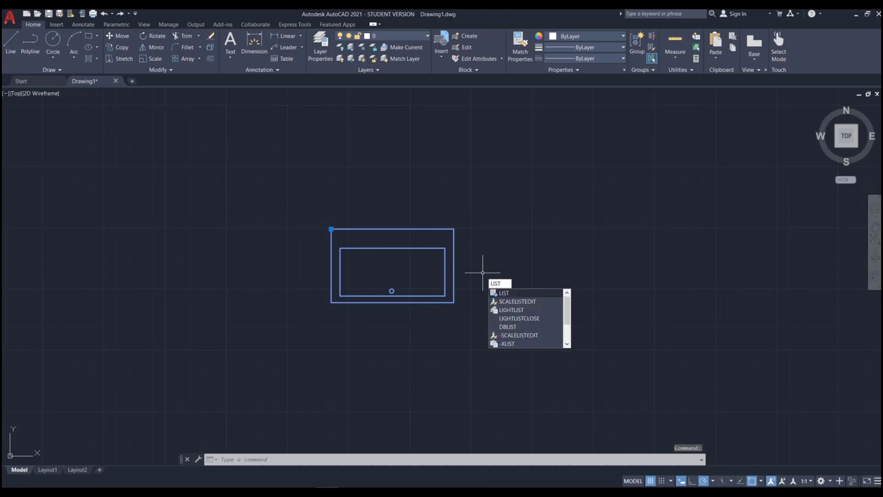
pyautogui.press('Return')
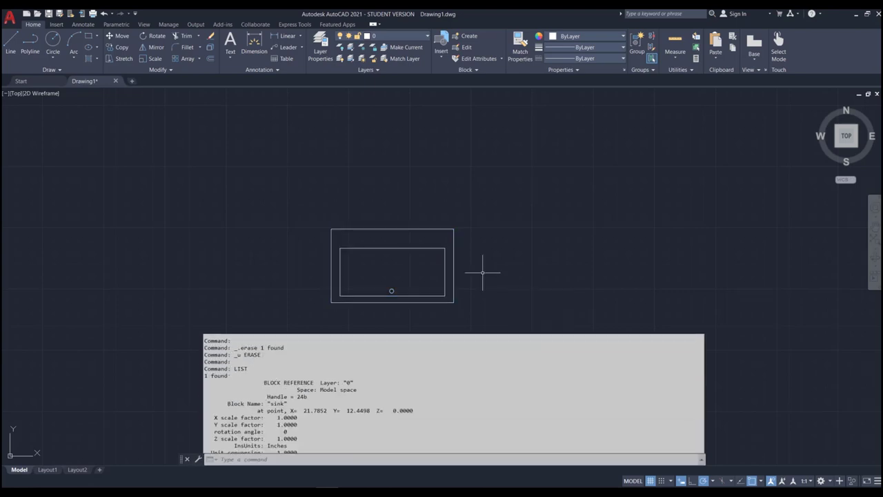
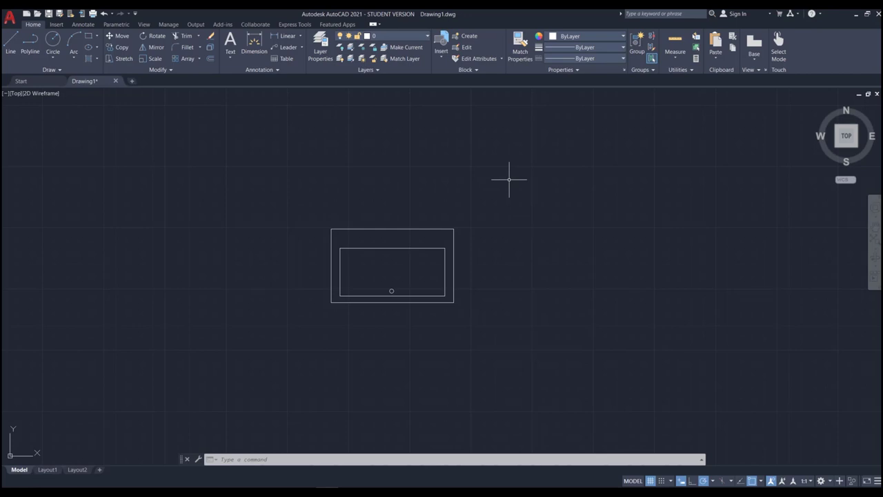
pyautogui.click(433, 229)
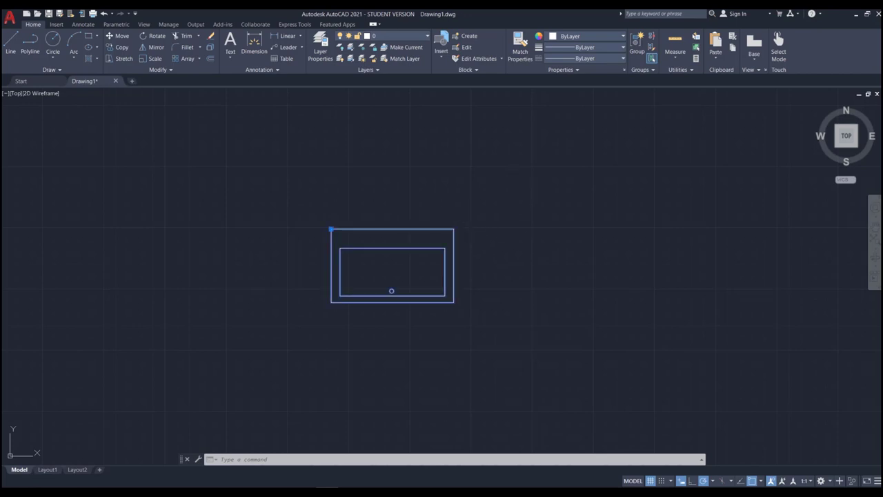
pyautogui.press('Escape')
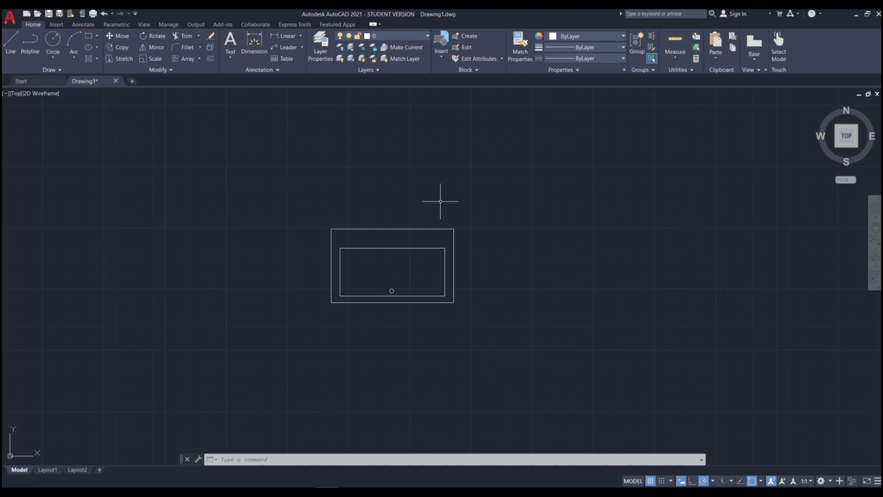
# Insert a copy of the "sink" block above and to the right of the original, at scale 1 and rotation 0
pyautogui.scroll(-4, 290, 229)
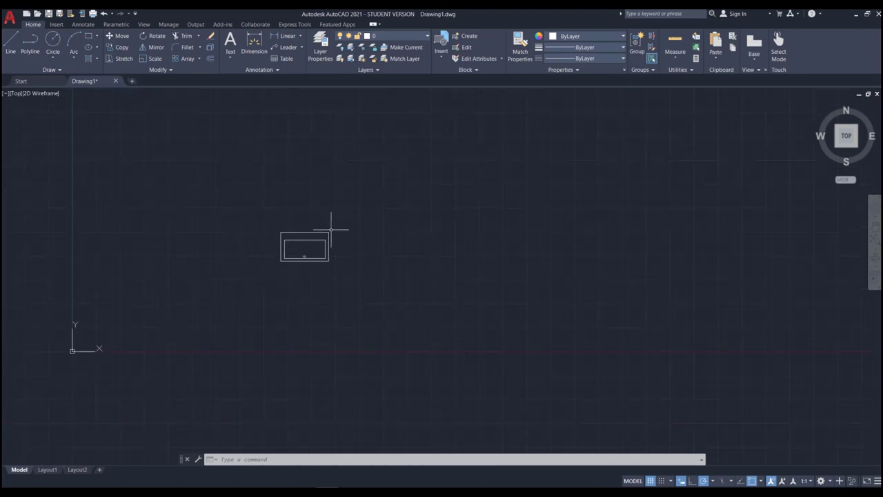
pyautogui.scroll(4, 387, 231)
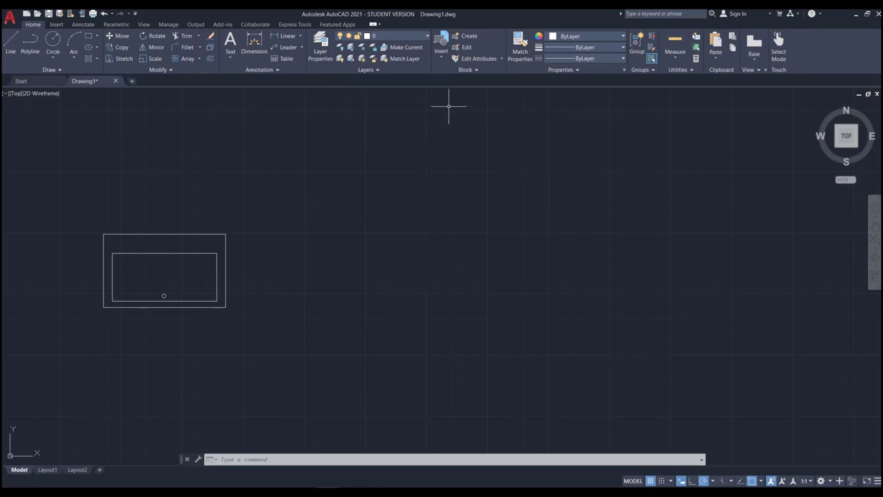
pyautogui.click(443, 59)
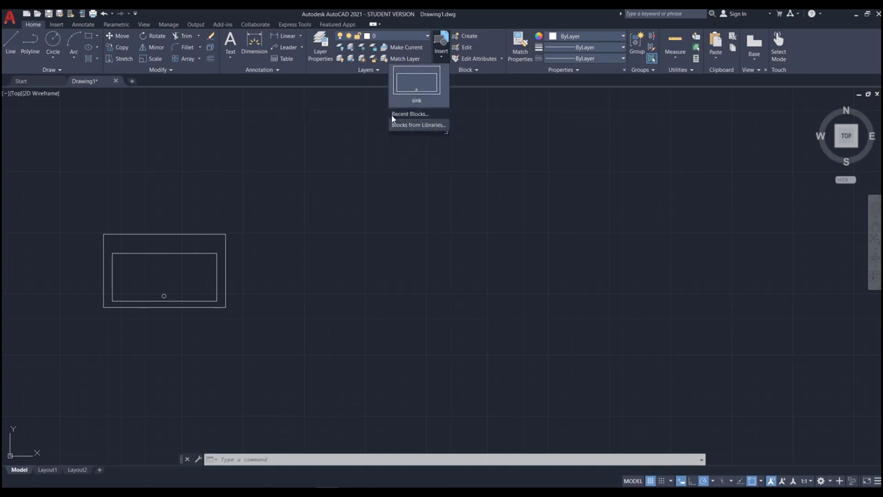
pyautogui.click(420, 83)
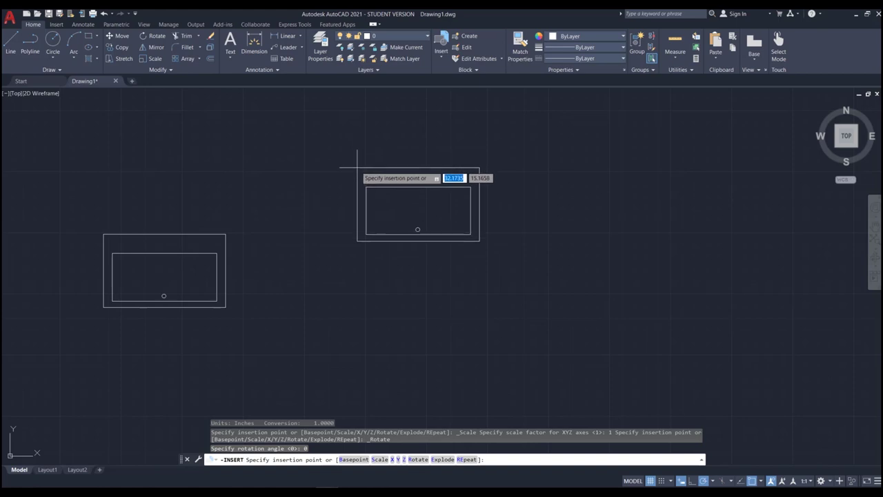
pyautogui.scroll(-2, 417, 155)
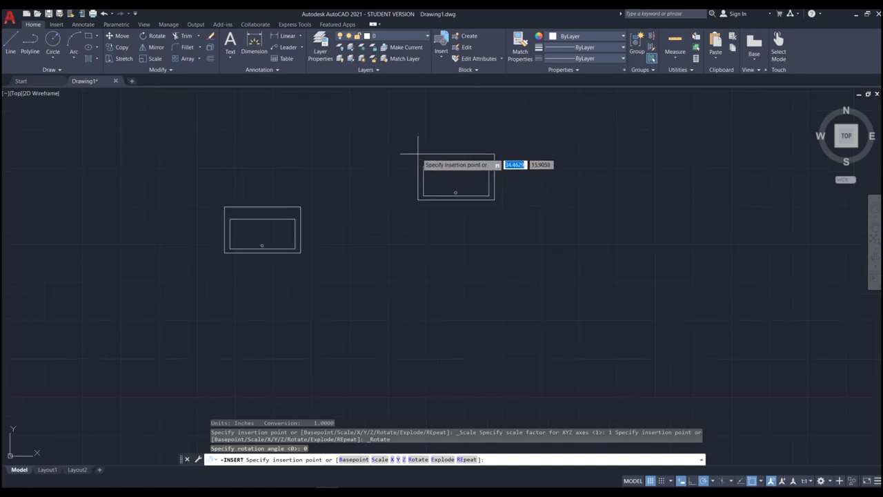
pyautogui.scroll(2, 411, 152)
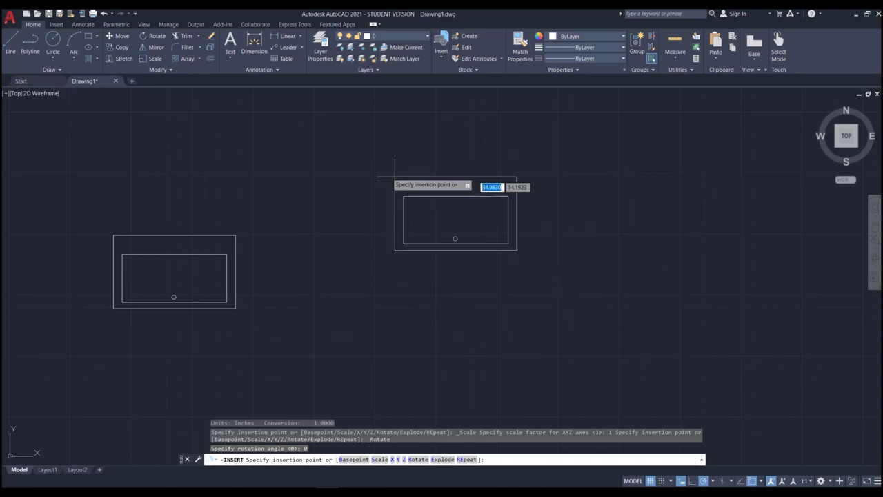
pyautogui.click(313, 153)
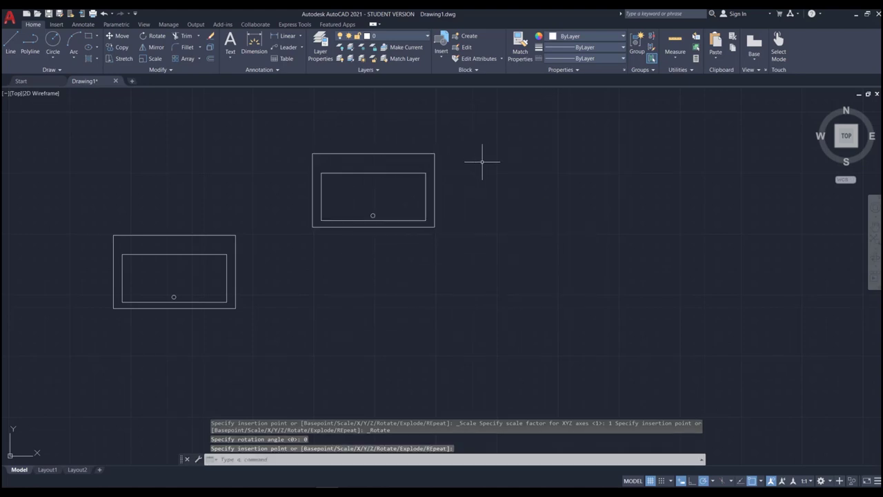
# Open the Blocks palette for inserting from libraries, and check the current drawing's blocks before returning to the library blocks
pyautogui.click(442, 56)
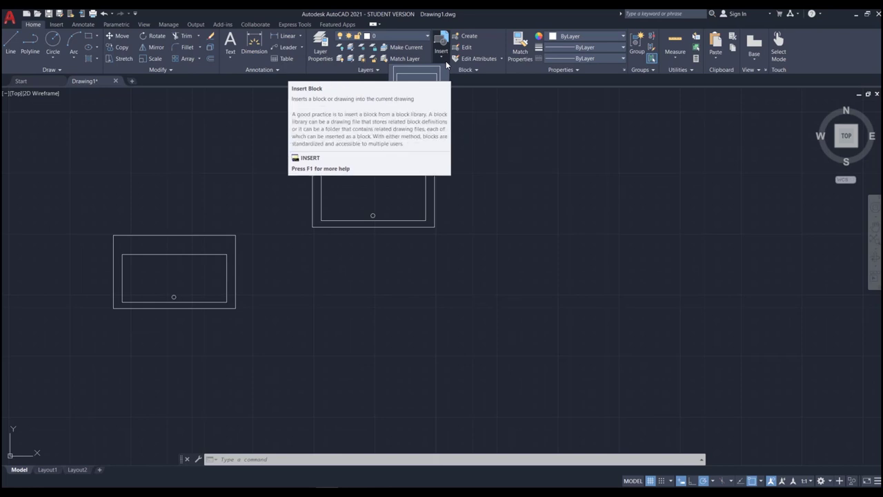
pyautogui.click(482, 18)
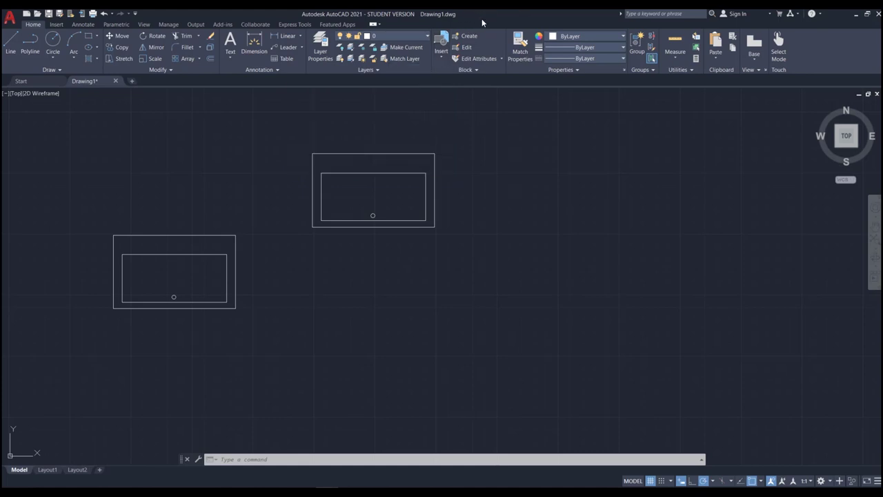
pyautogui.click(441, 56)
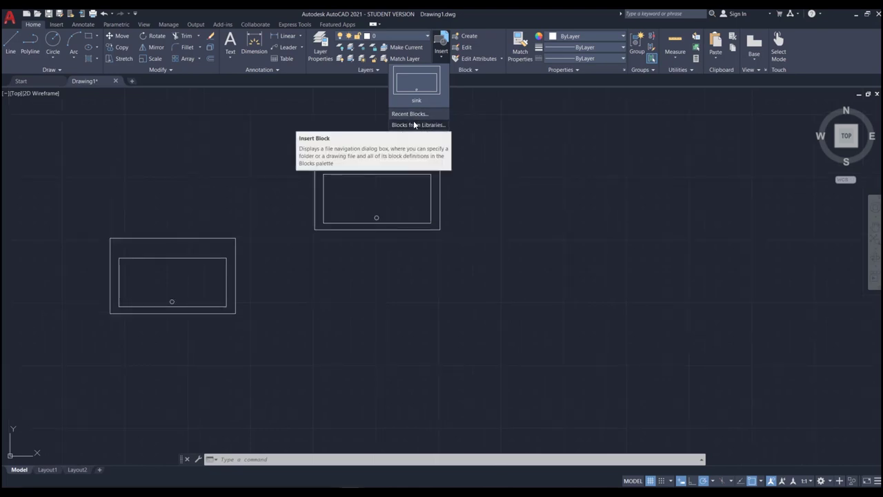
pyautogui.click(417, 124)
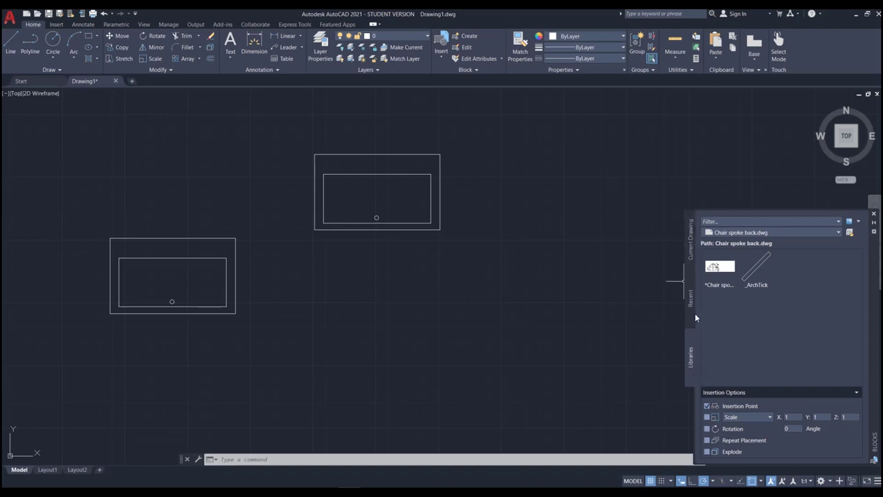
pyautogui.click(691, 242)
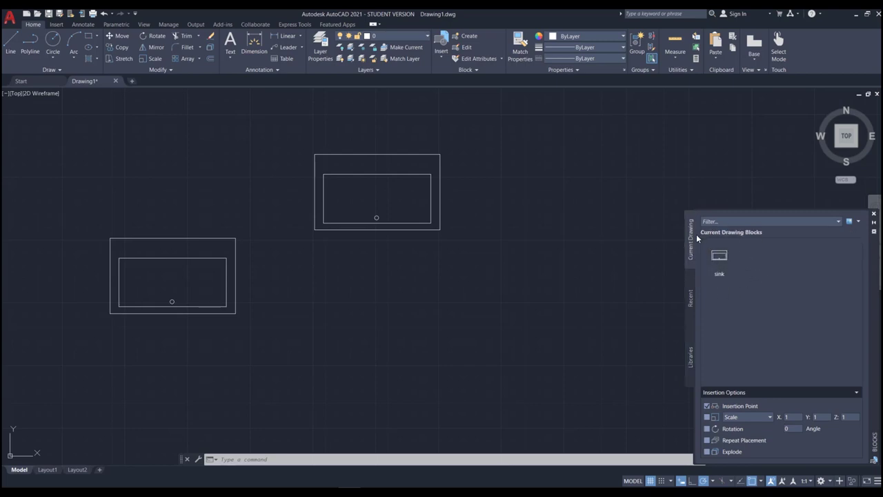
pyautogui.click(690, 365)
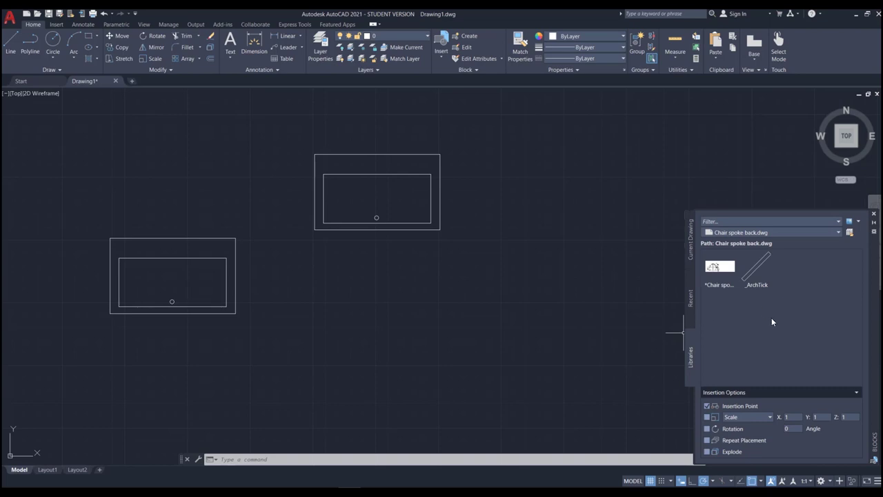
# Load Plant.dwg from the Exercise Files folder as the block library
pyautogui.click(441, 55)
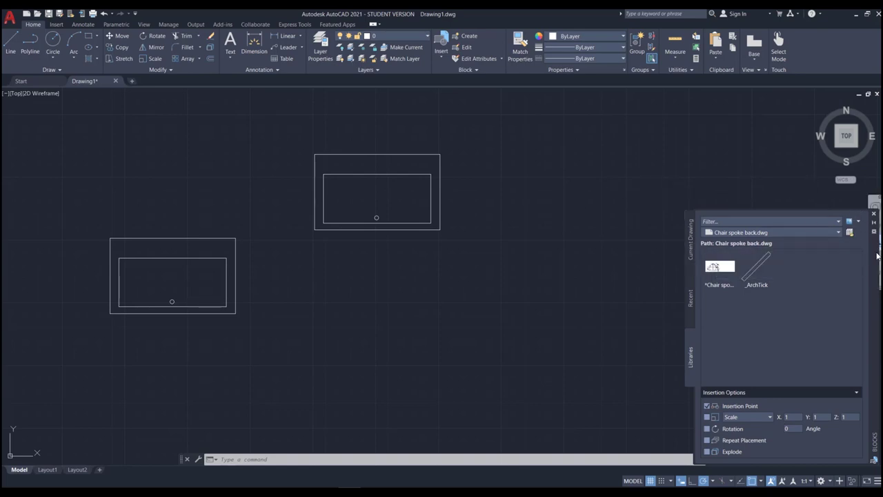
pyautogui.click(720, 266)
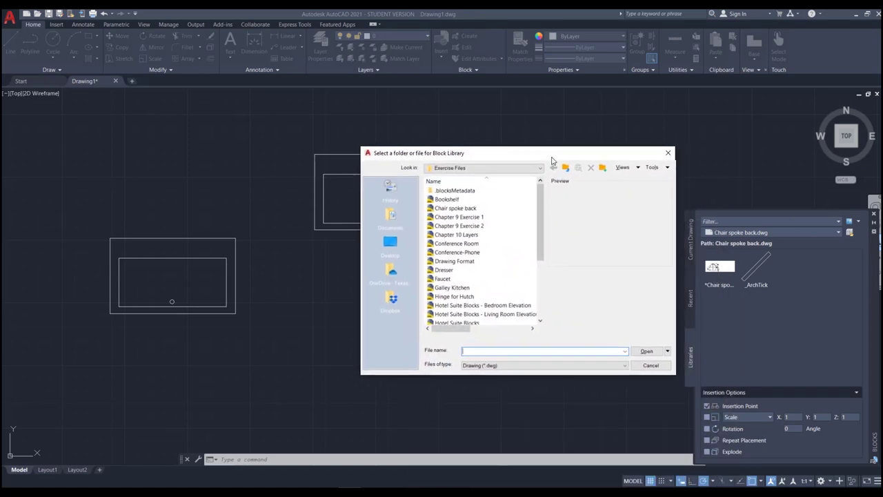
pyautogui.moveTo(550, 154); pyautogui.dragTo(524, 153)
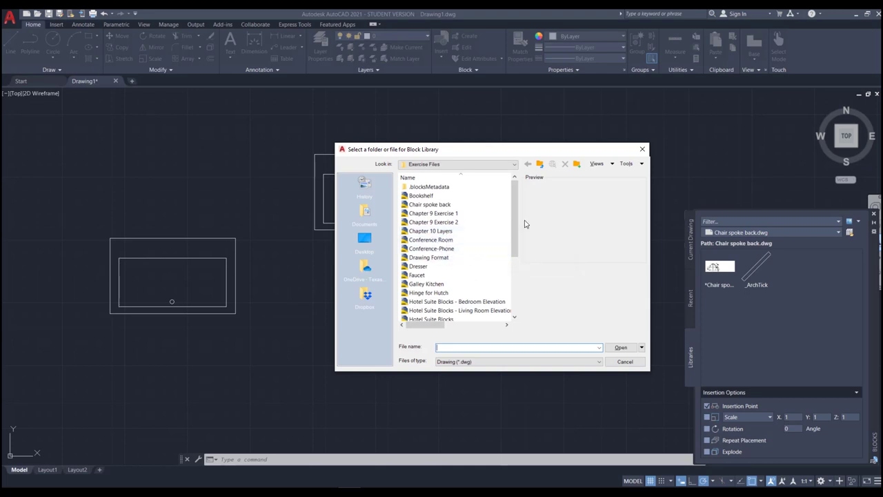
pyautogui.moveTo(517, 228); pyautogui.dragTo(522, 265)
pyautogui.click(422, 275)
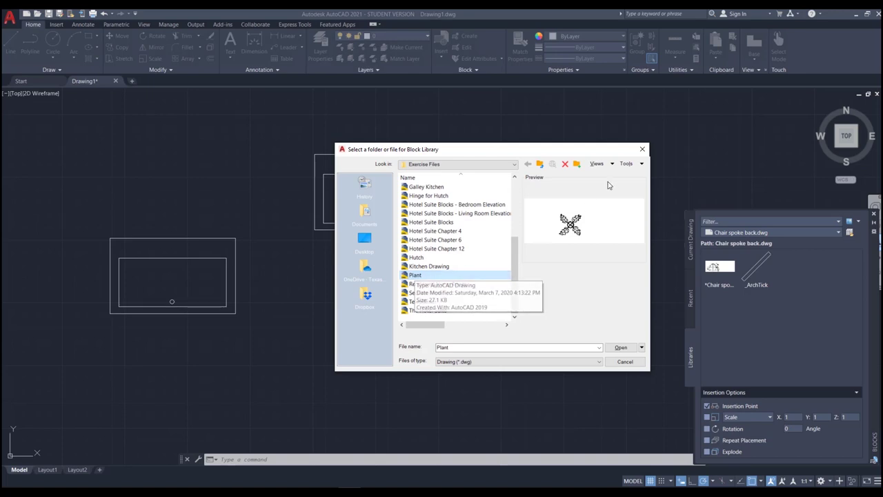
pyautogui.click(621, 348)
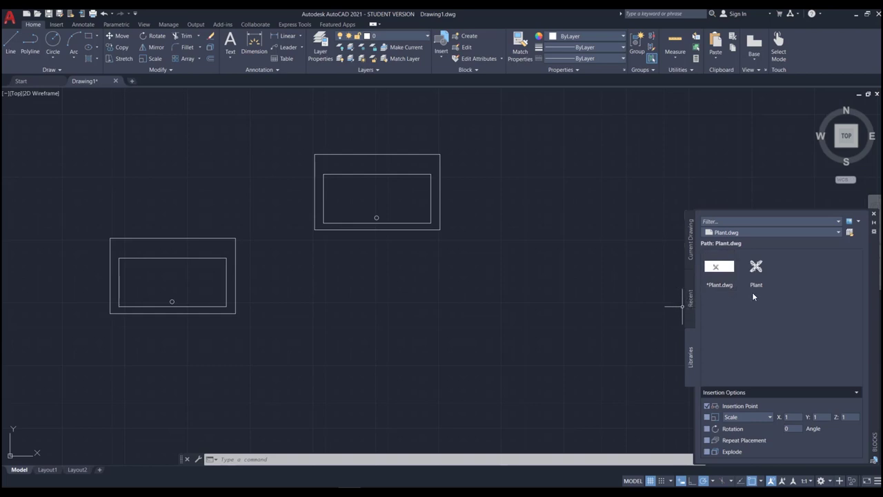
# Insert the Plant block from the Plant.dwg library to the right of the two sinks, and close the Blocks palette
pyautogui.click(850, 233)
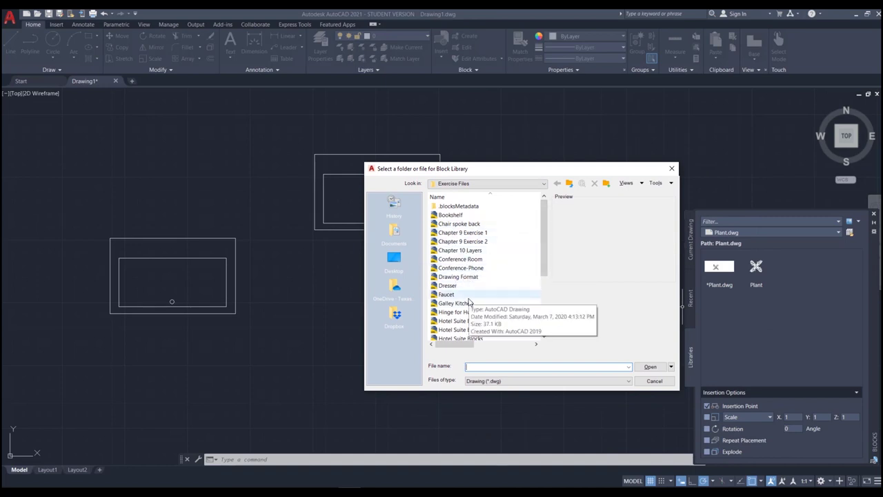
pyautogui.click(654, 381)
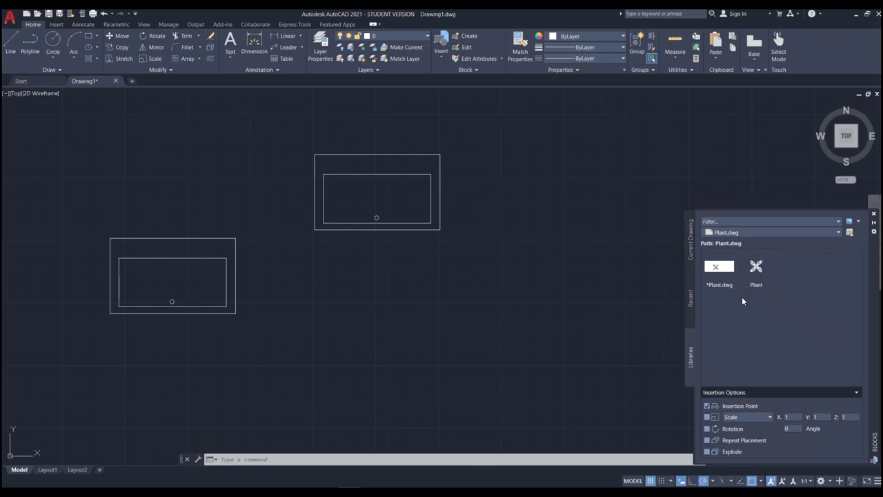
pyautogui.moveTo(718, 288)
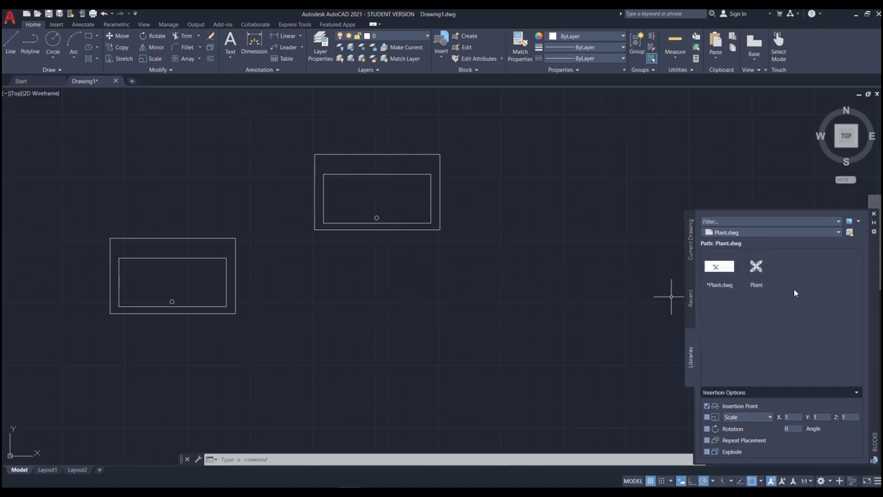
pyautogui.click(761, 270)
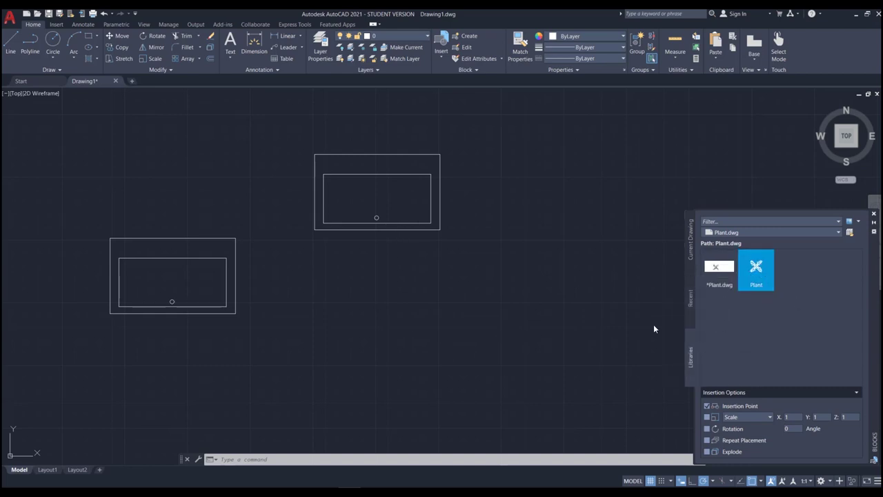
pyautogui.scroll(-8, 476, 242)
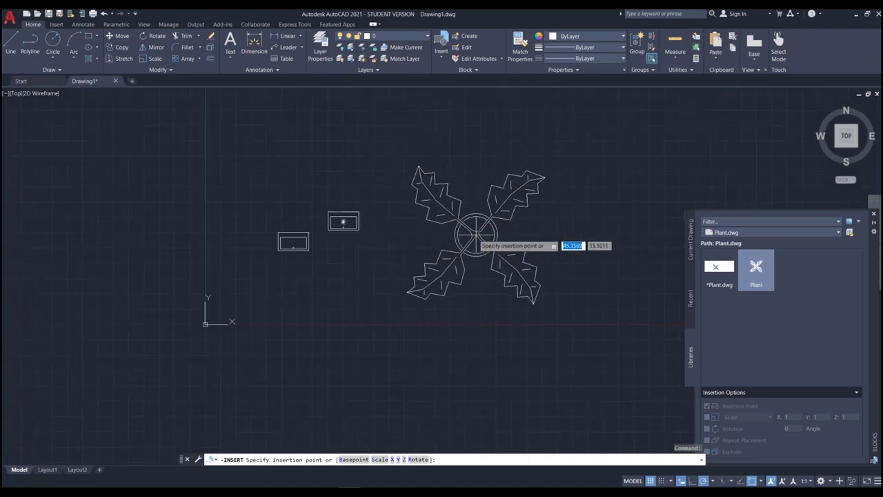
pyautogui.scroll(2, 449, 204)
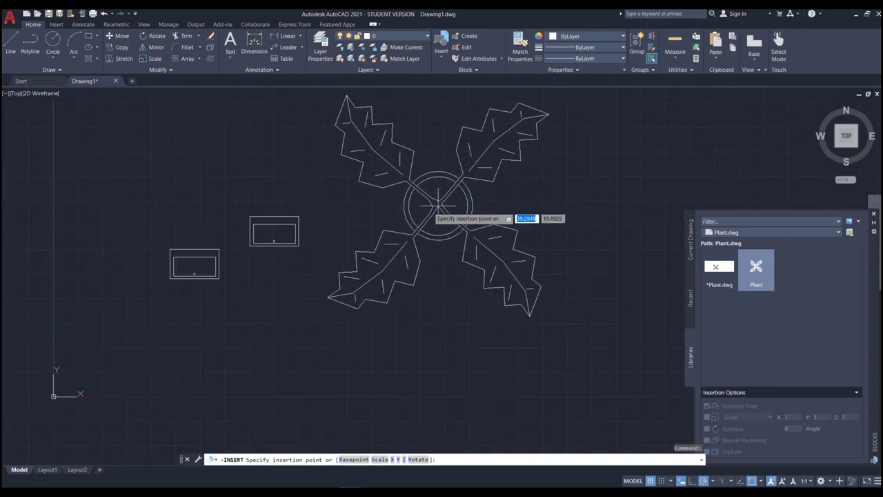
pyautogui.click(423, 207)
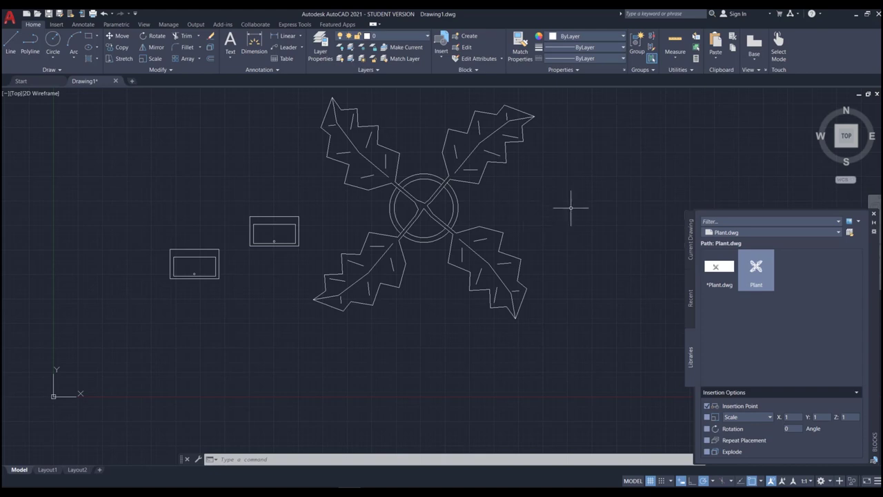
pyautogui.click(874, 214)
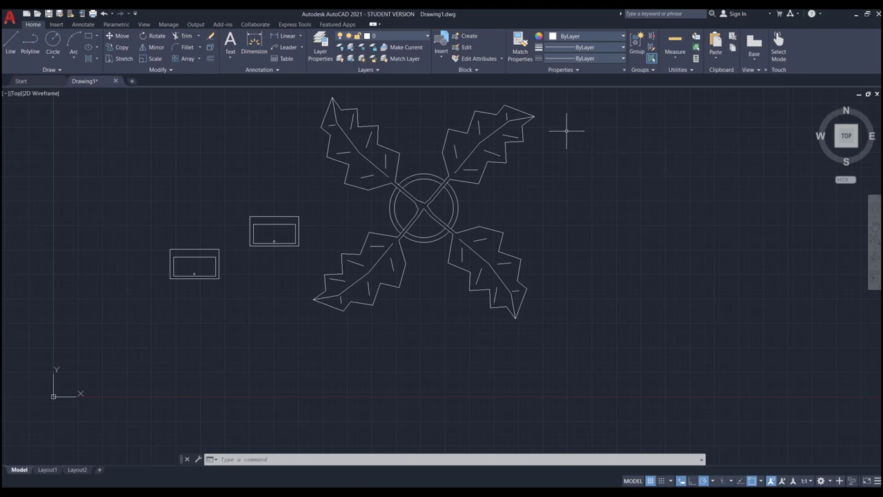
# Open DesignCenter, move it higher over the drawing, and select the AutoCAD 2021 Sample folder in its folder tree
pyautogui.click(143, 25)
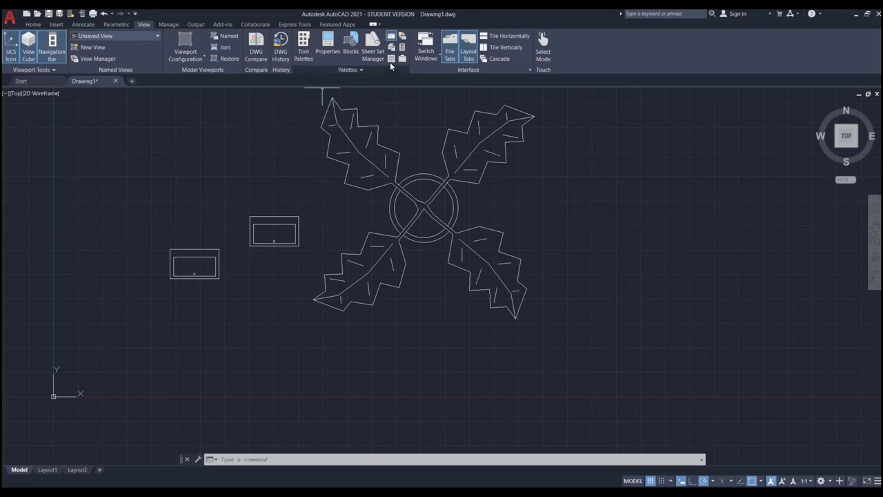
pyautogui.click(391, 59)
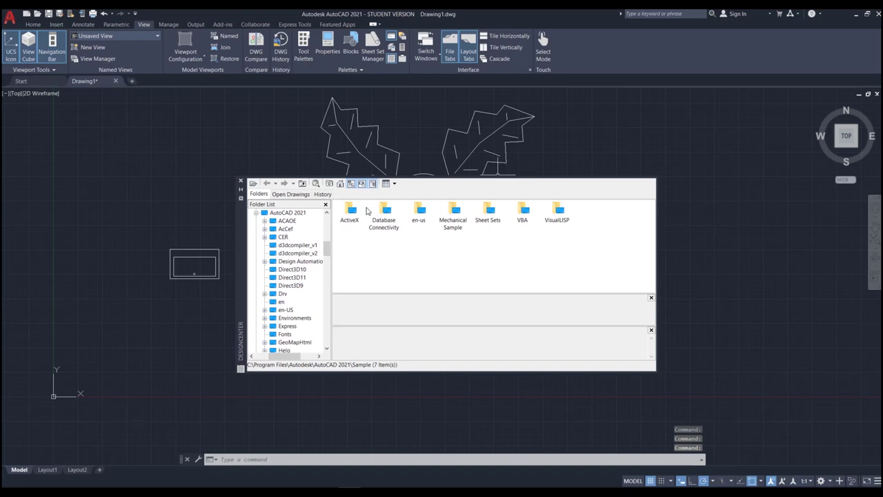
pyautogui.moveTo(240, 224); pyautogui.dragTo(239, 170)
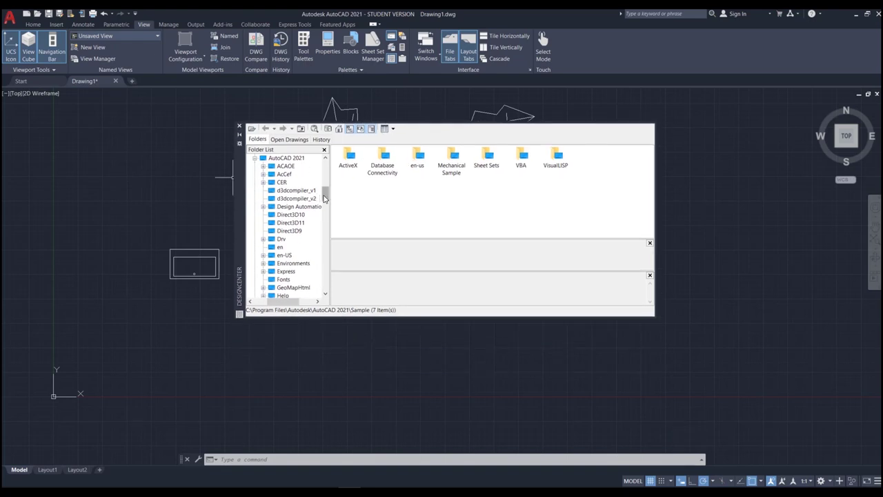
pyautogui.moveTo(325, 198); pyautogui.dragTo(325, 195)
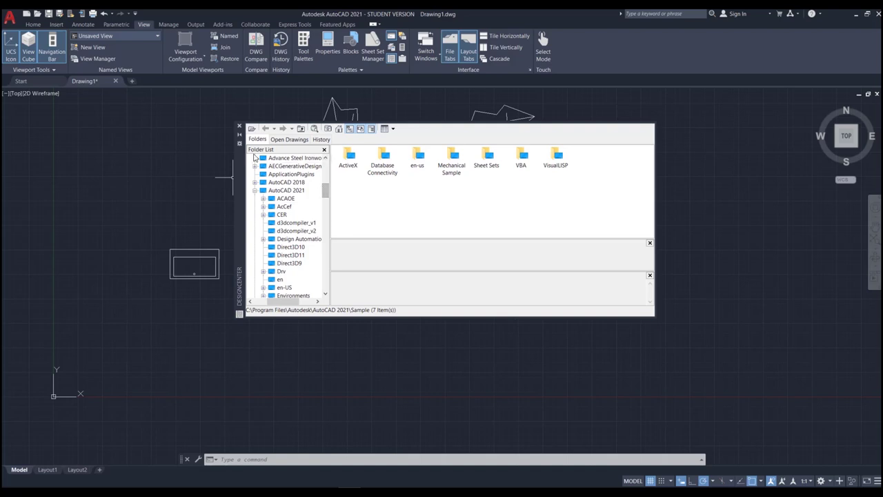
pyautogui.scroll(10, 298, 255)
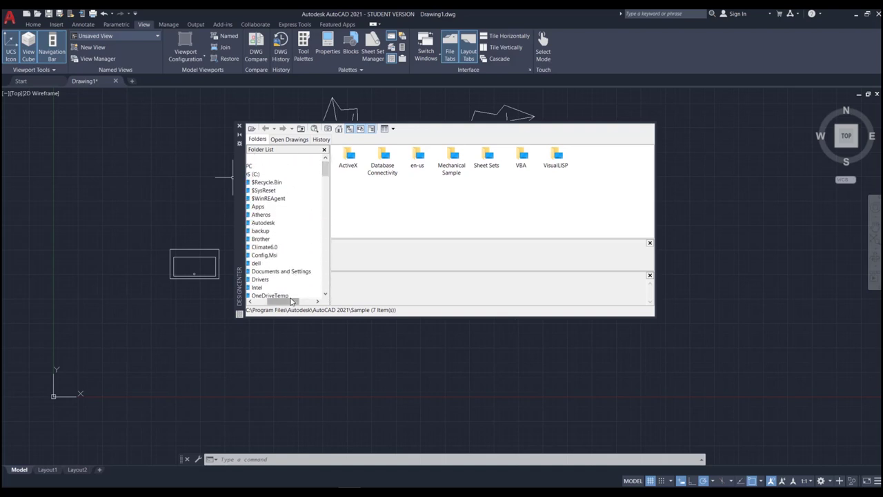
pyautogui.moveTo(282, 302); pyautogui.dragTo(262, 302)
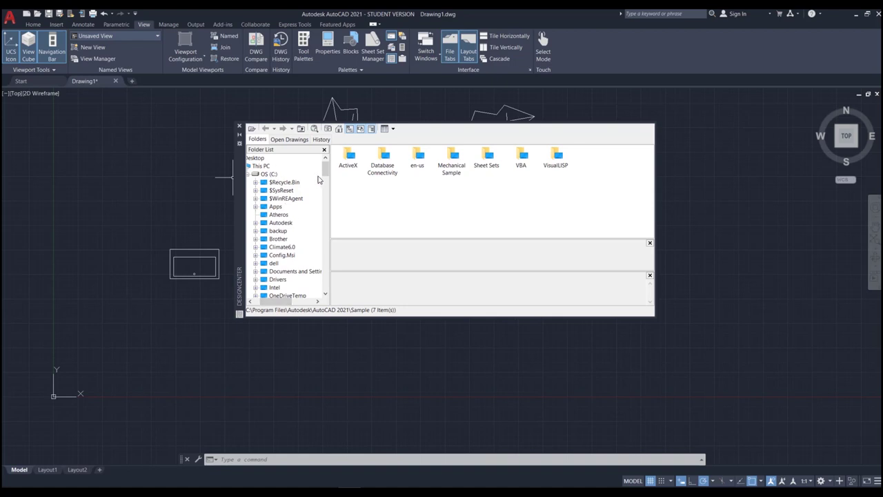
pyautogui.moveTo(325, 169); pyautogui.dragTo(327, 210)
pyautogui.scroll(-1, 327, 182)
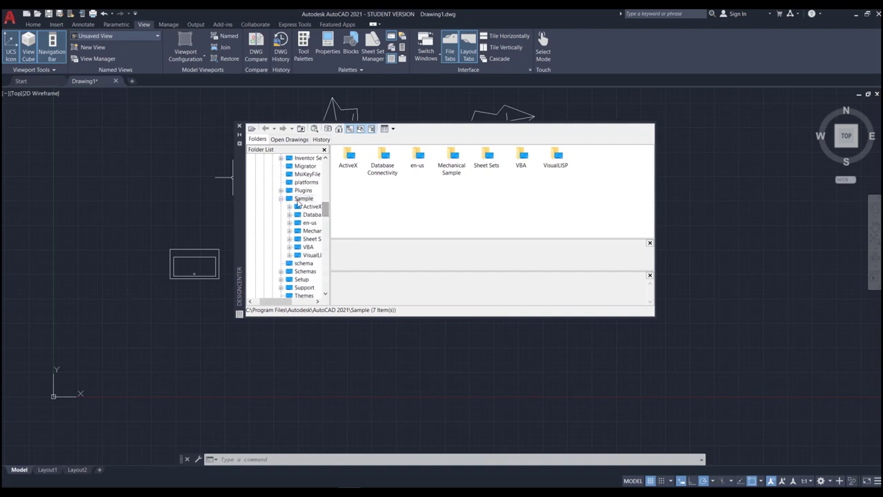
pyautogui.click(305, 199)
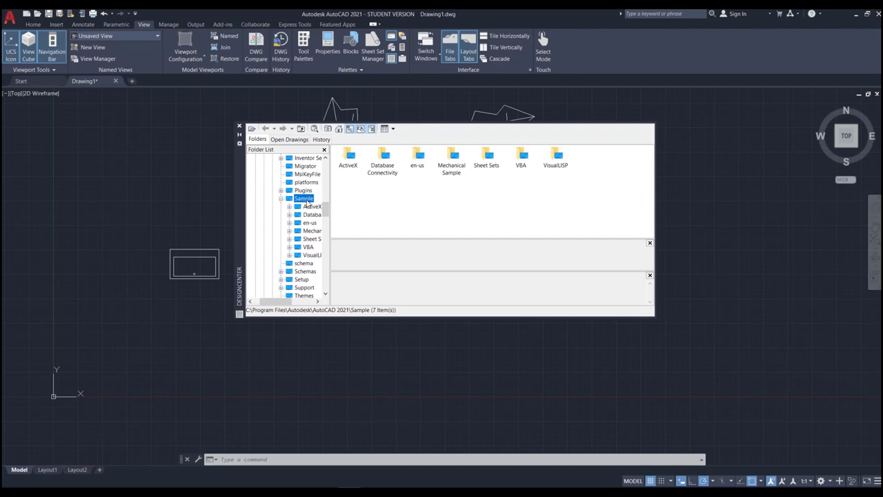
# Expand the en-us and DesignCenter sample folders, and show the contents of Kitchens.dwg and of Home - Space Planner.dwg
pyautogui.moveTo(282, 301); pyautogui.dragTo(272, 302)
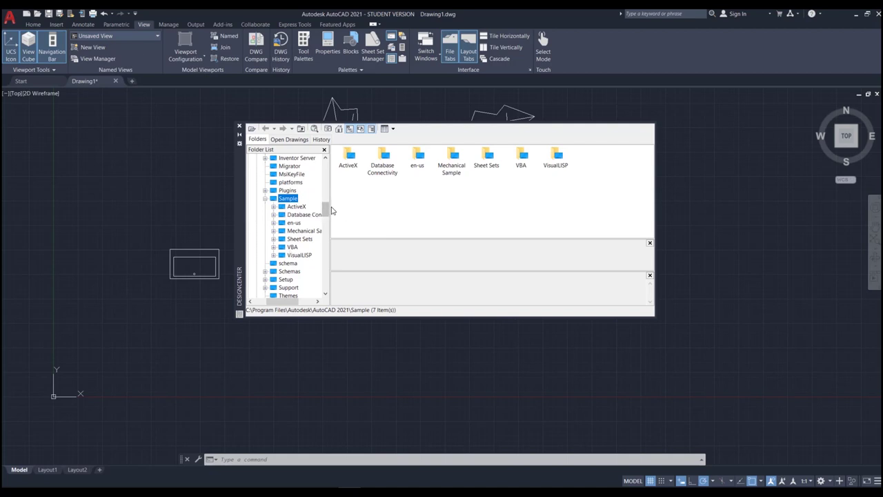
pyautogui.click(273, 223)
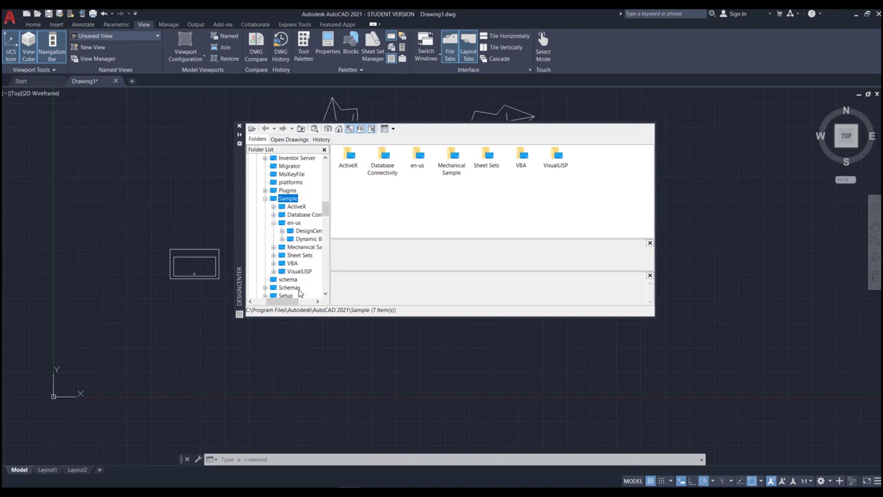
pyautogui.moveTo(282, 301); pyautogui.dragTo(301, 306)
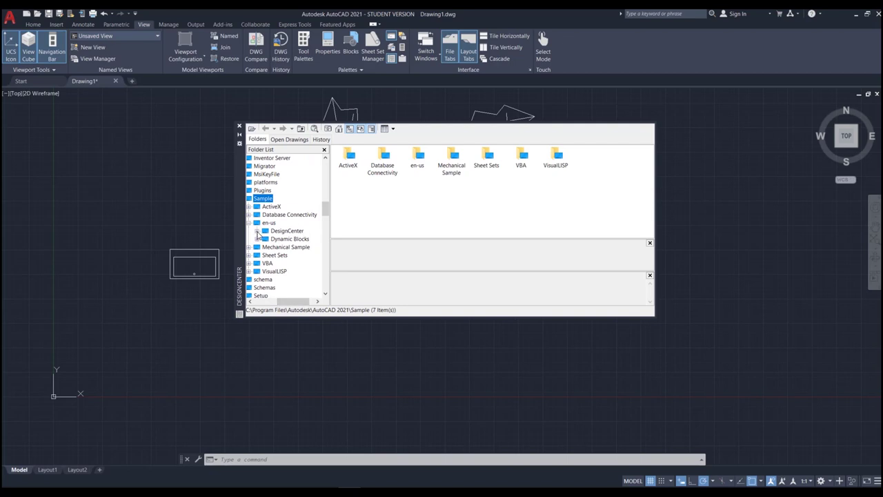
pyautogui.click(257, 231)
pyautogui.scroll(-2, 254, 227)
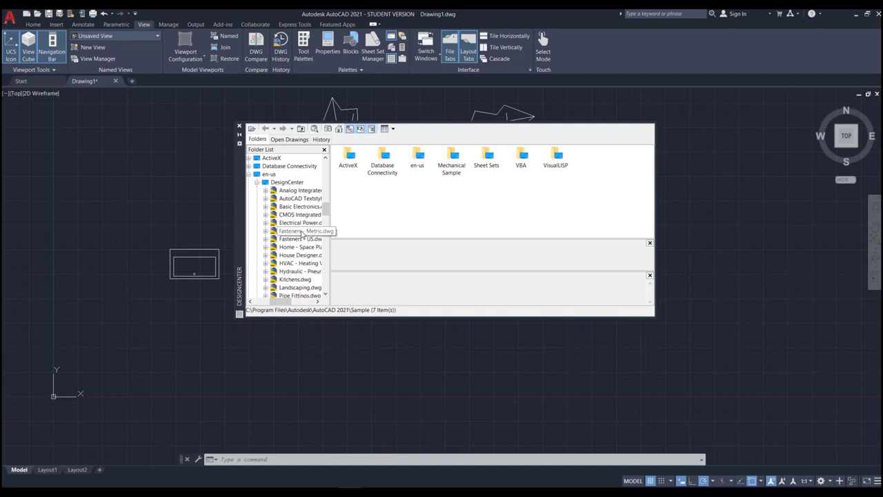
pyautogui.scroll(-1, 302, 234)
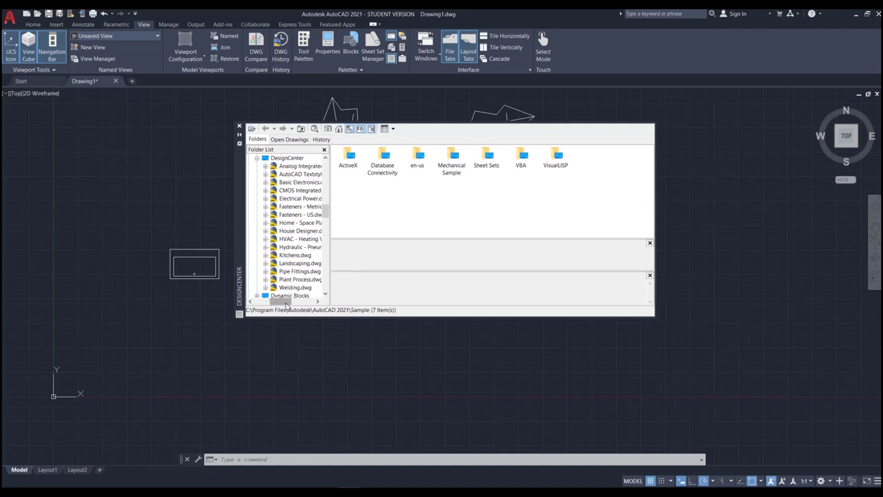
pyautogui.moveTo(286, 306); pyautogui.dragTo(292, 305)
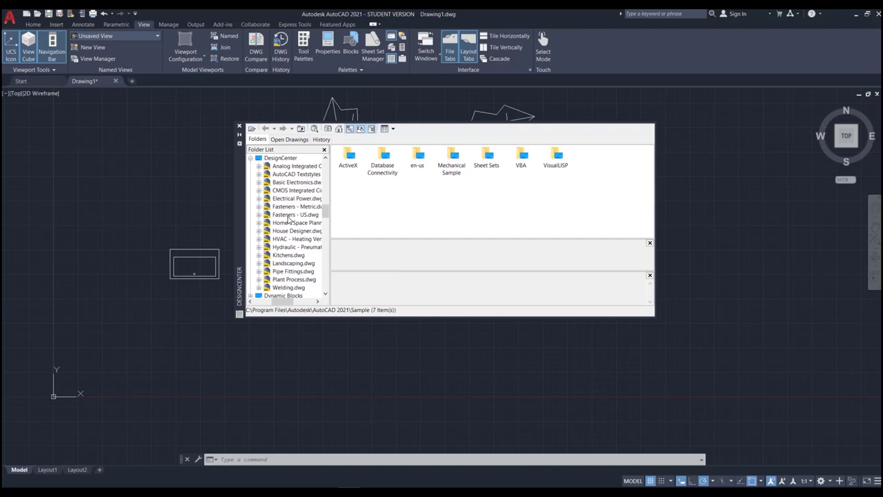
pyautogui.click(287, 256)
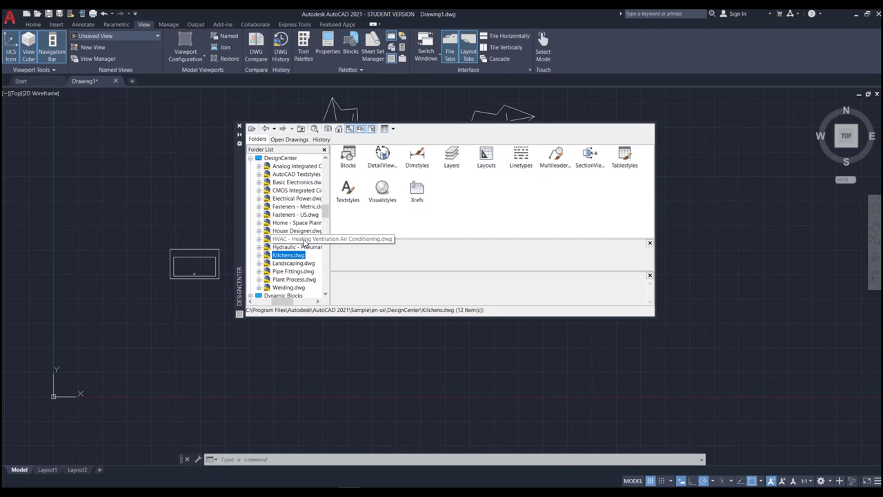
pyautogui.click(304, 223)
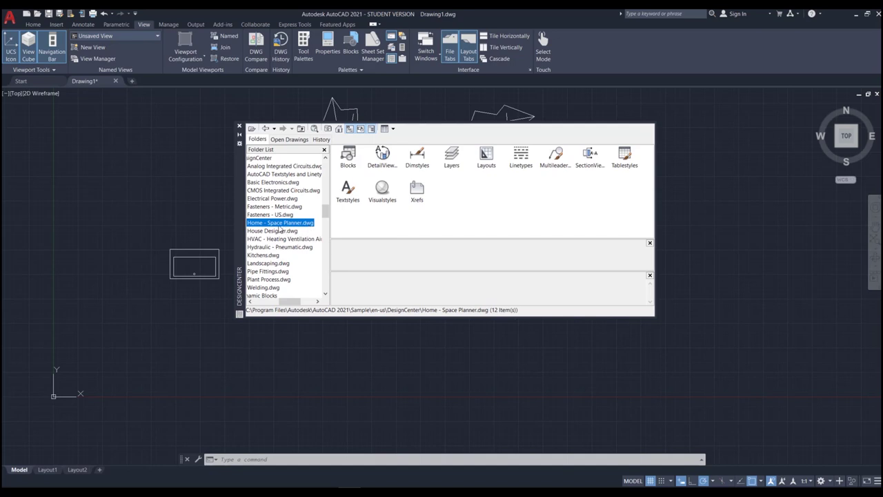
# Widen DesignCenter's folder list and bring the DesignCenter sample folder within the en-us branch into view
pyautogui.moveTo(293, 301); pyautogui.dragTo(276, 302)
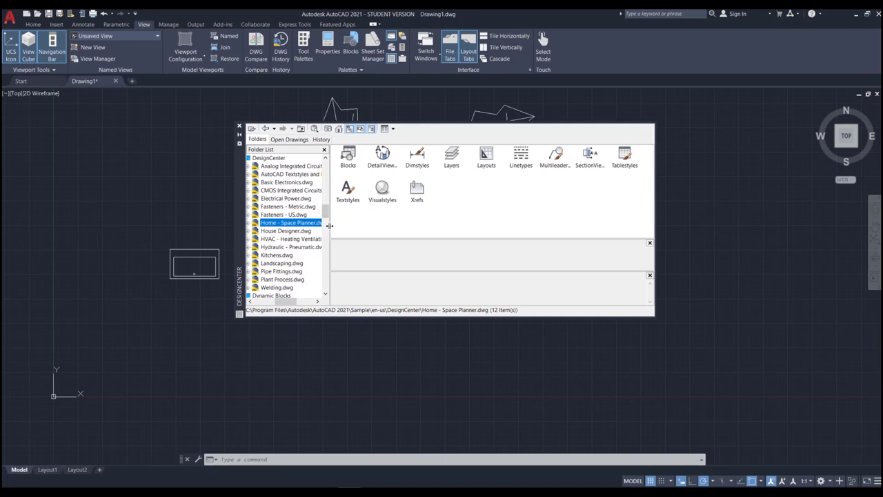
pyautogui.moveTo(329, 226); pyautogui.dragTo(357, 230)
pyautogui.moveTo(313, 302); pyautogui.dragTo(299, 304)
pyautogui.scroll(1, 303, 207)
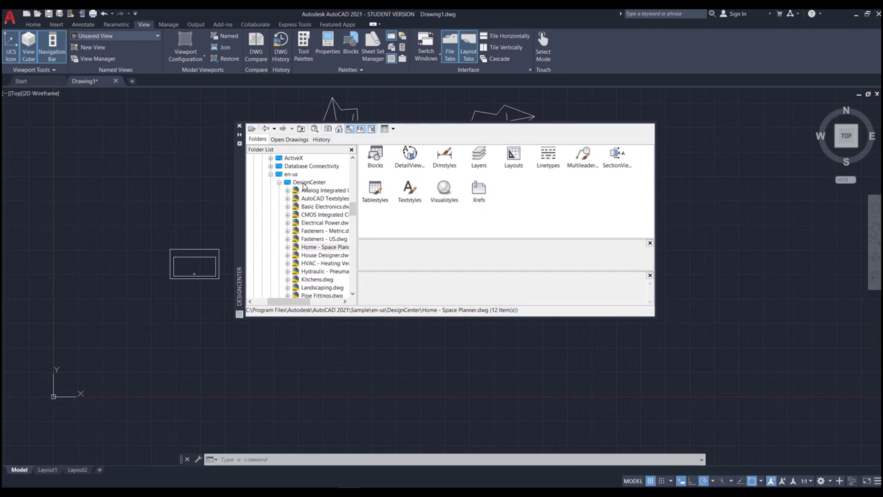
# Set the DesignCenter sample folder as the Home location
pyautogui.click(306, 183)
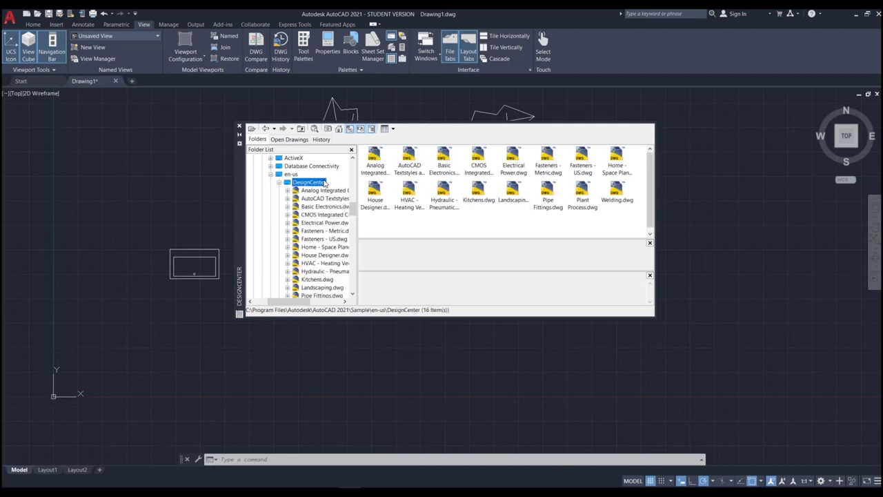
pyautogui.rightClick(306, 186)
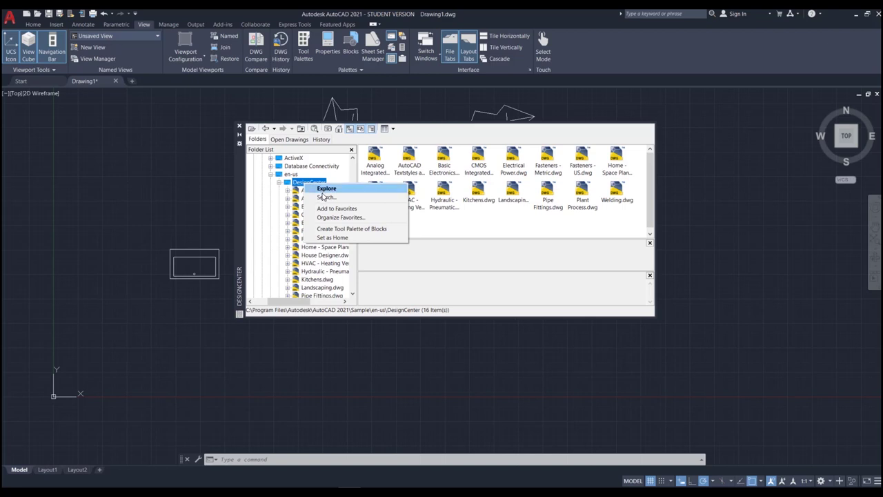
pyautogui.click(333, 238)
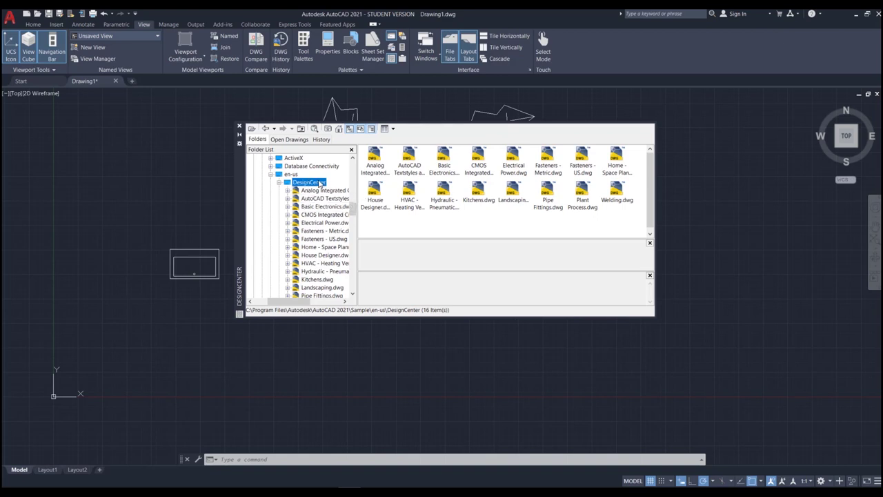
pyautogui.rightClick(310, 182)
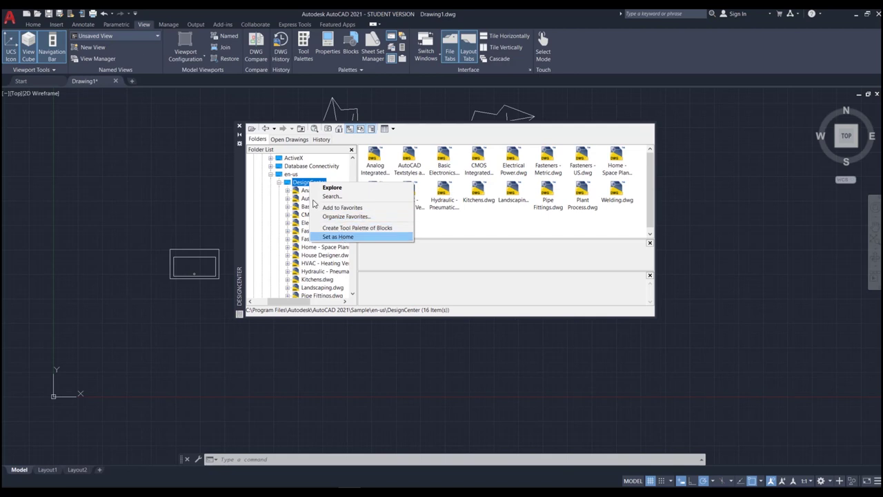
pyautogui.click(306, 185)
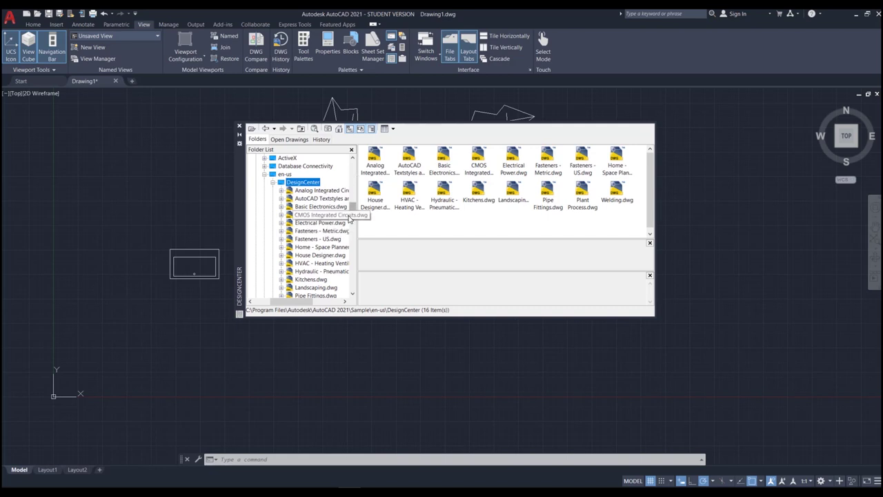
# Show the blocks contained in Home - Space Planner.dwg
pyautogui.moveTo(355, 207); pyautogui.dragTo(352, 209)
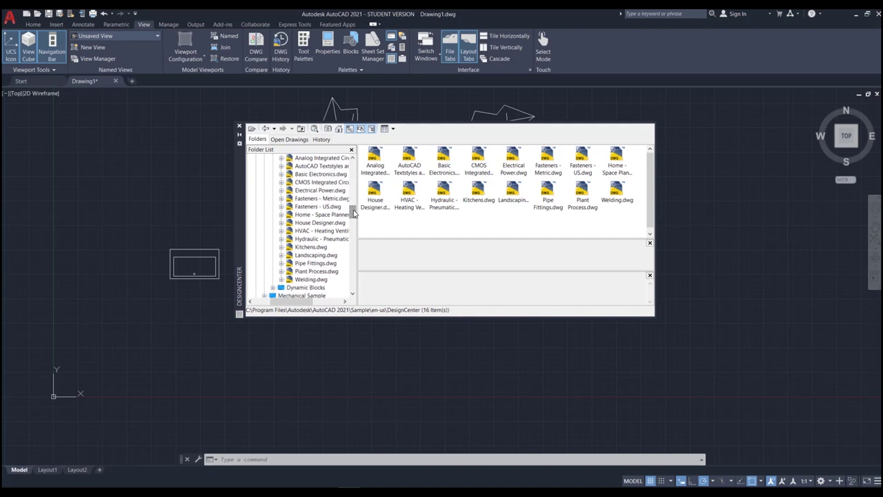
pyautogui.click(314, 217)
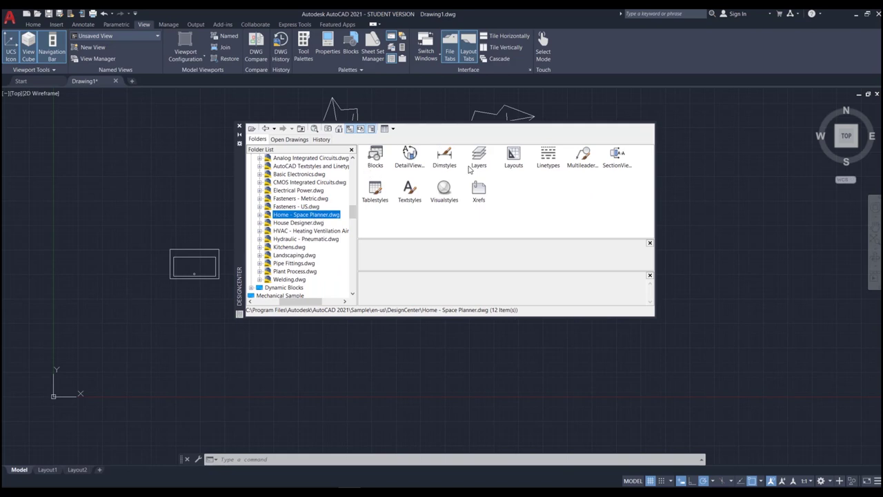
pyautogui.click(373, 161)
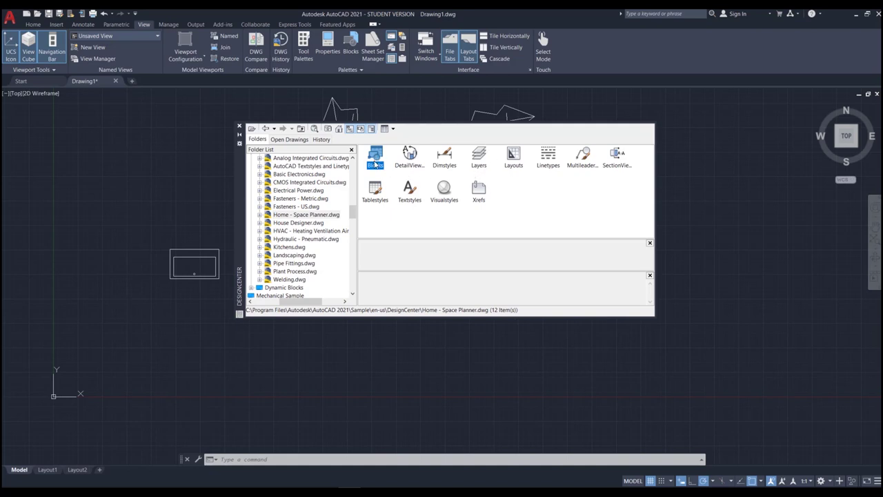
pyautogui.doubleClick(376, 158)
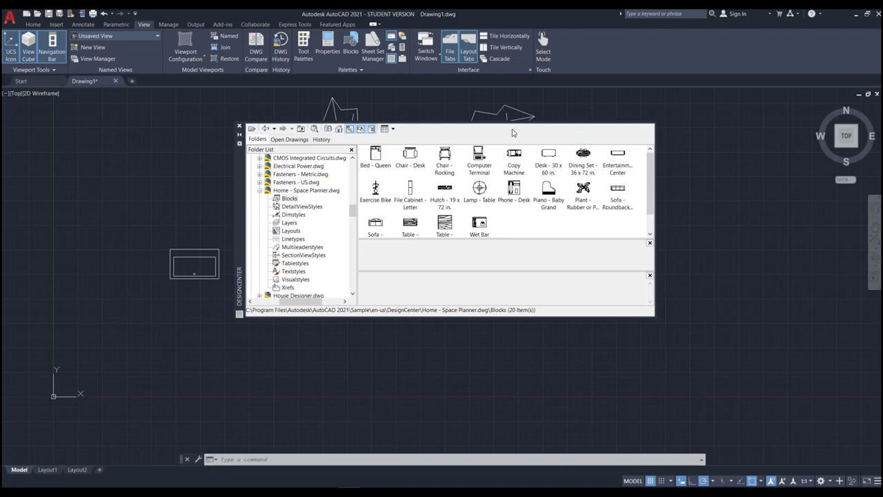
# Move DesignCenter up and to the left, and insert the Chair - Rocking block in the free drawing area to its right
pyautogui.moveTo(238, 184); pyautogui.dragTo(110, 152)
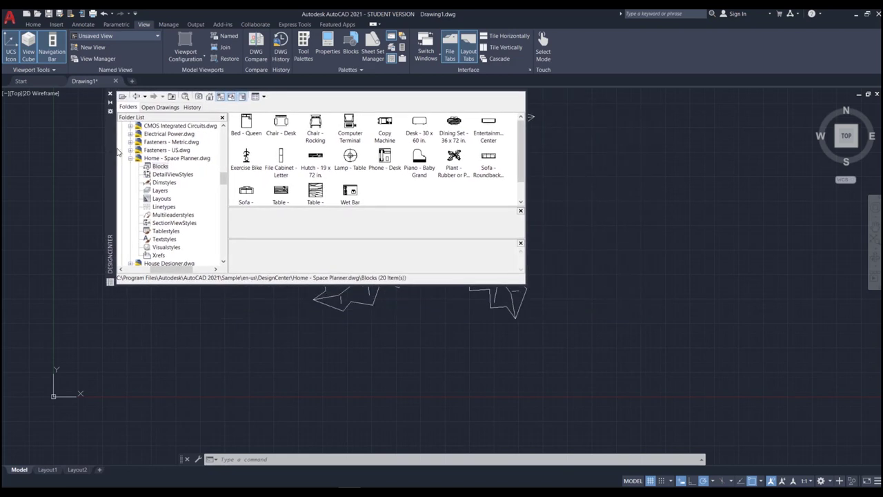
pyautogui.click(315, 124)
pyautogui.moveTo(322, 132)
pyautogui.mouseDown()
pyautogui.moveTo(579, 191)
pyautogui.moveTo(692, 183)
pyautogui.moveTo(687, 125)
pyautogui.mouseUp()
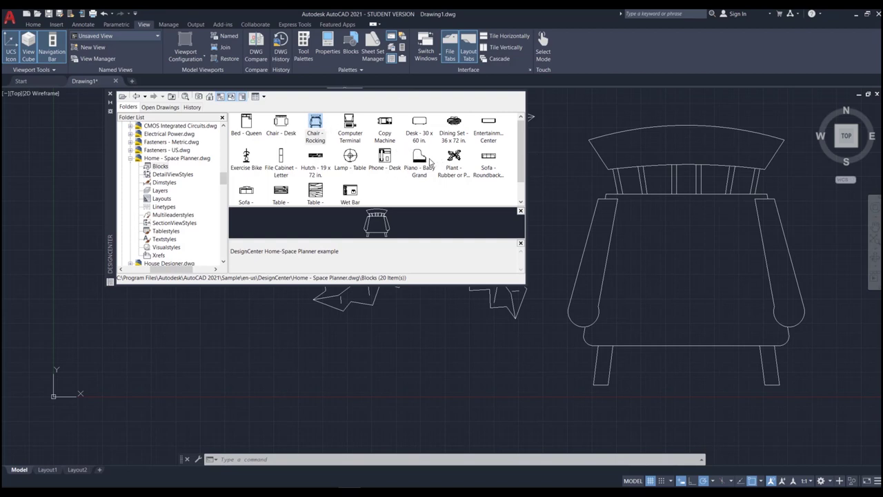
# Insert the Piano - Baby Grand block into the drawing below DesignCenter
pyautogui.moveTo(420, 162)
pyautogui.mouseDown()
pyautogui.moveTo(436, 186)
pyautogui.moveTo(472, 351)
pyautogui.moveTo(483, 356)
pyautogui.mouseUp()
pyautogui.scroll(-5, 552, 296)
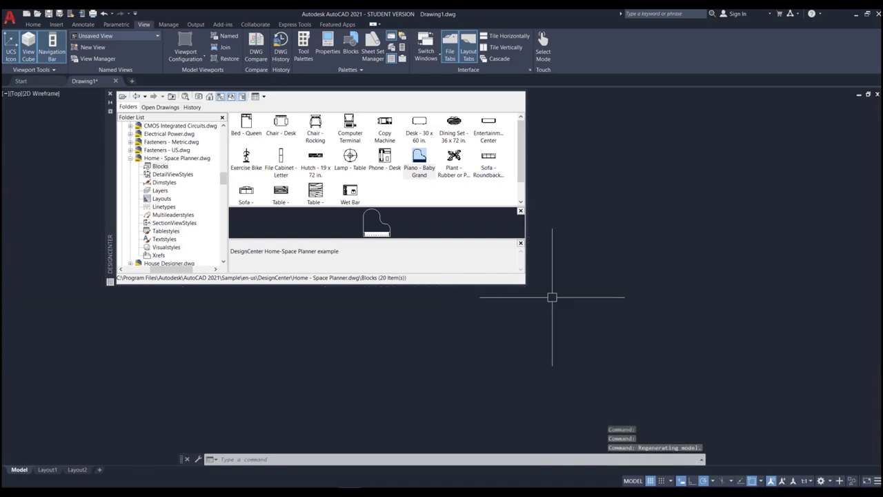
pyautogui.scroll(3, 524, 316)
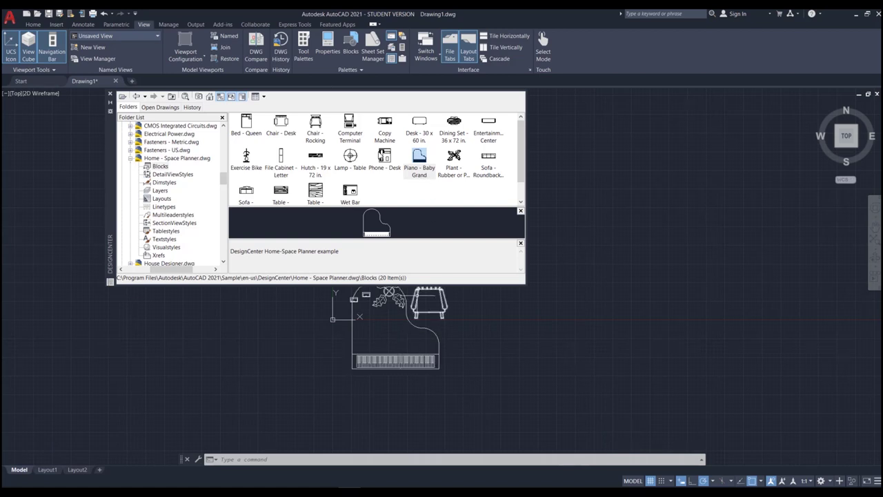
pyautogui.click(455, 160)
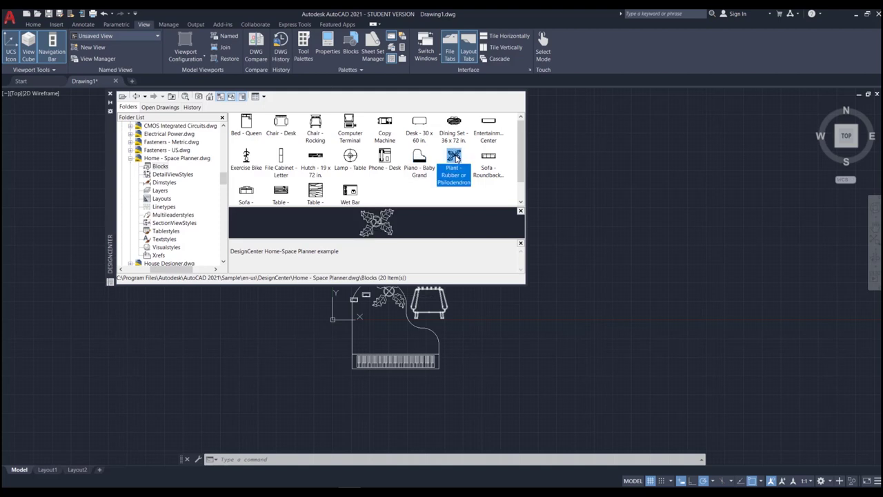
pyautogui.doubleClick(454, 160)
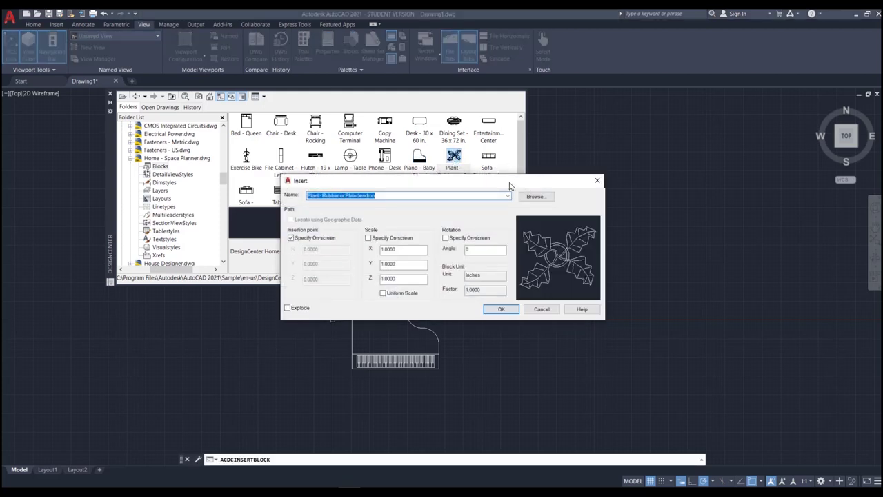
pyautogui.moveTo(442, 180); pyautogui.dragTo(416, 184)
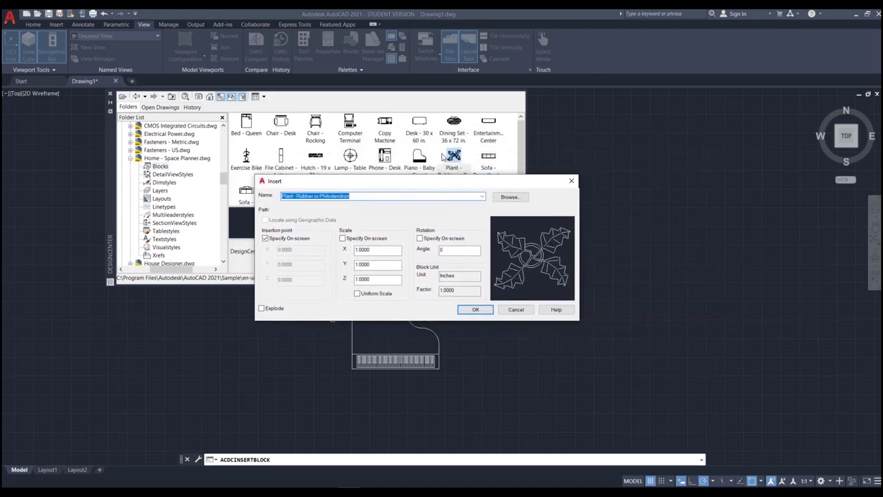
pyautogui.click(571, 180)
# Insert two Plant - Rubber or Philodendron blocks right of the chair, using the Insert settings with an on-screen insertion point for the second
pyautogui.moveTo(456, 159); pyautogui.dragTo(593, 186)
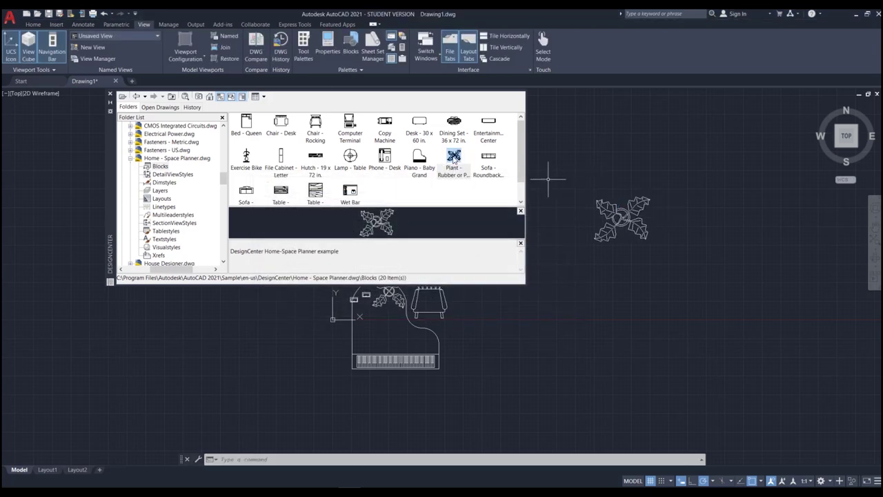
pyautogui.doubleClick(454, 158)
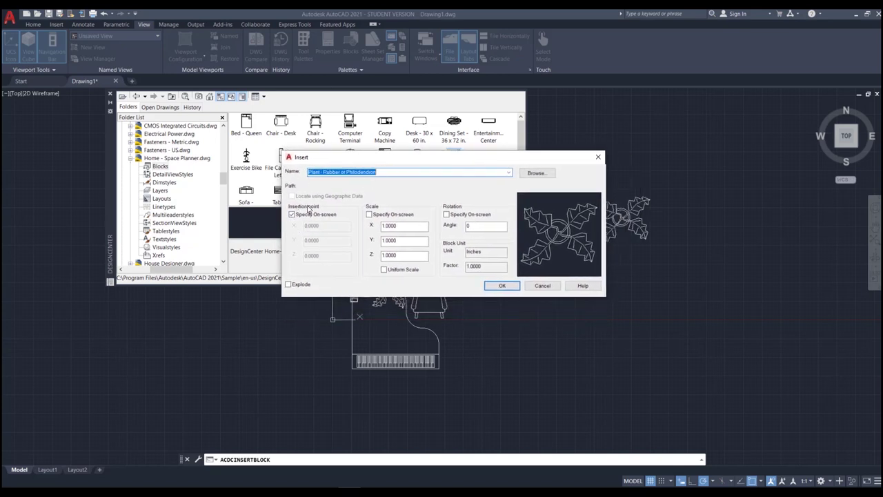
pyautogui.click(291, 214)
pyautogui.click(502, 285)
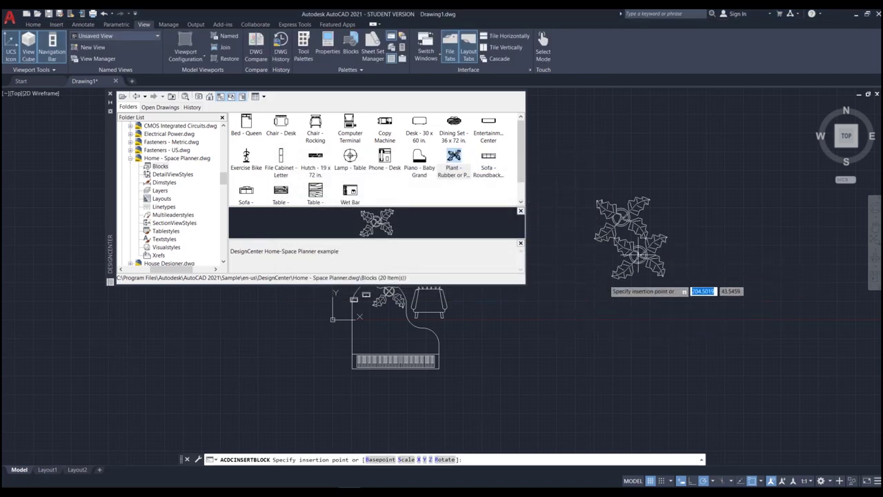
pyautogui.click(585, 290)
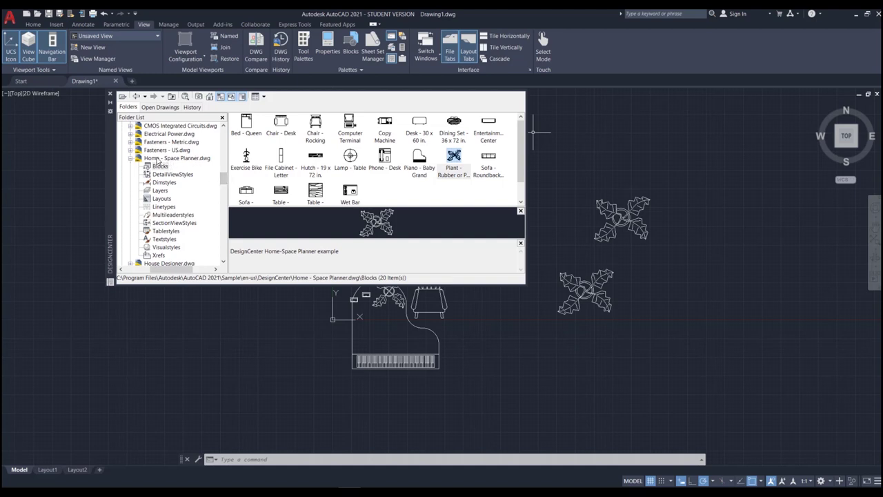
# Close DesignCenter and check which layers the drawing's layer list offers
pyautogui.click(185, 159)
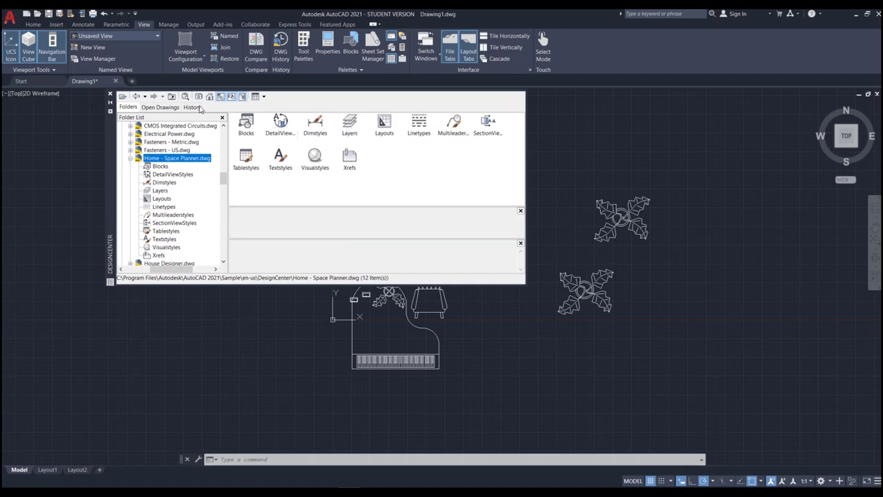
pyautogui.click(110, 93)
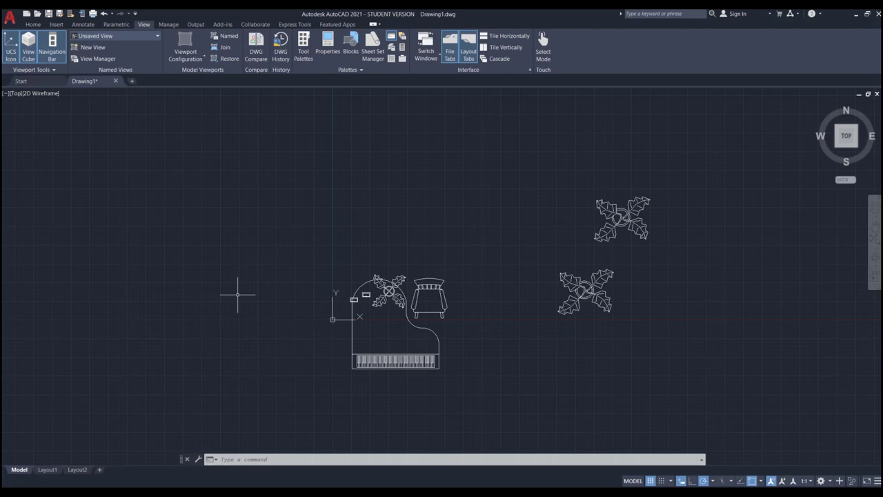
pyautogui.click(33, 25)
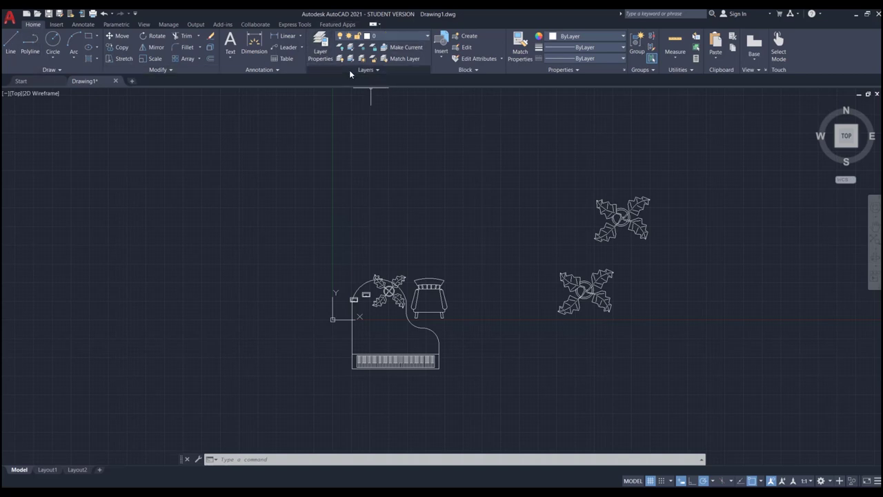
pyautogui.click(426, 33)
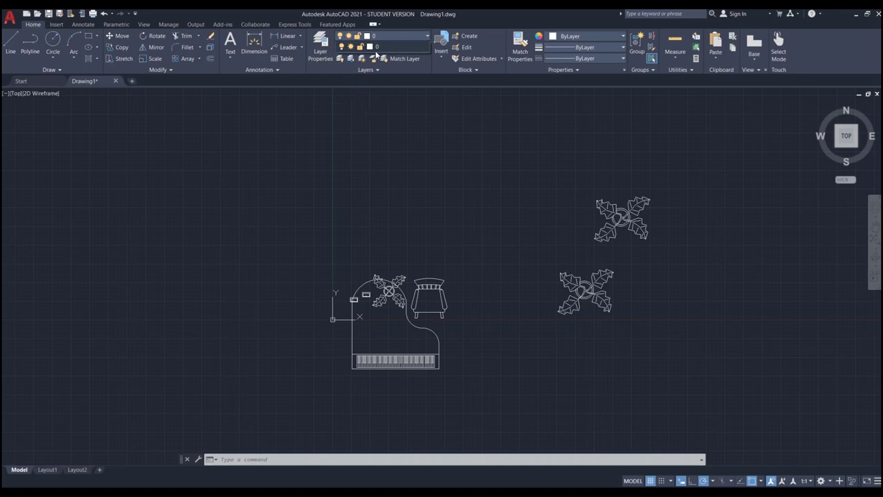
pyautogui.click(422, 35)
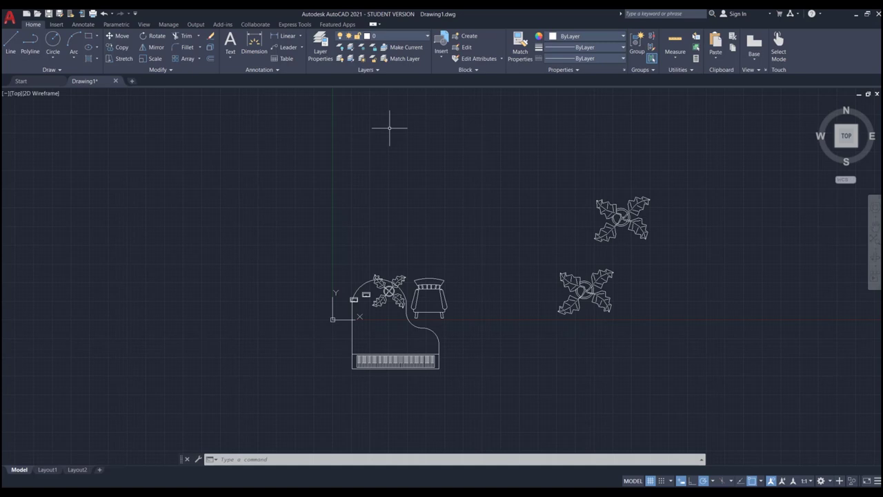
# Open the Layer Properties Manager over the drawing, and widen the palette and its layer property columns
pyautogui.click(320, 51)
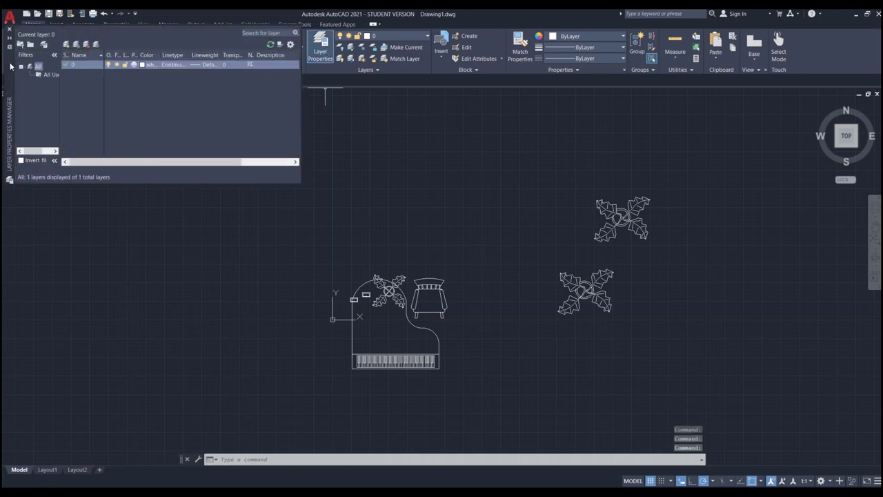
pyautogui.moveTo(12, 69); pyautogui.dragTo(61, 114)
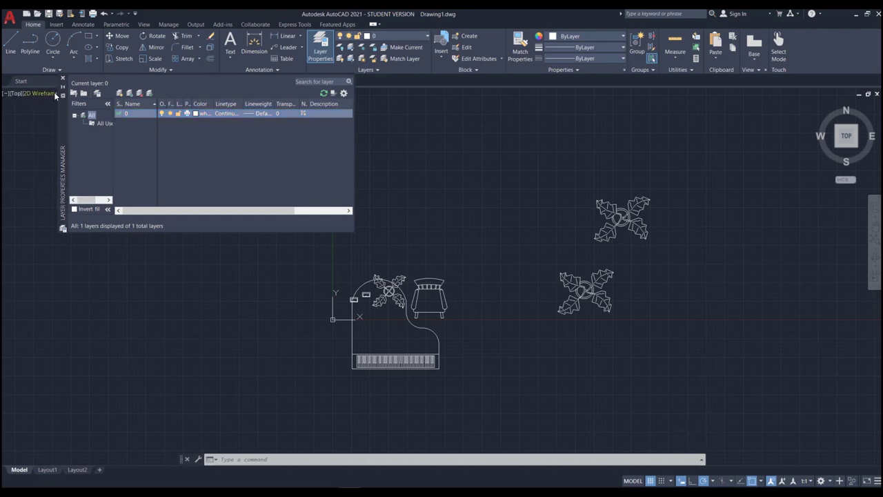
pyautogui.moveTo(63, 114); pyautogui.dragTo(51, 142)
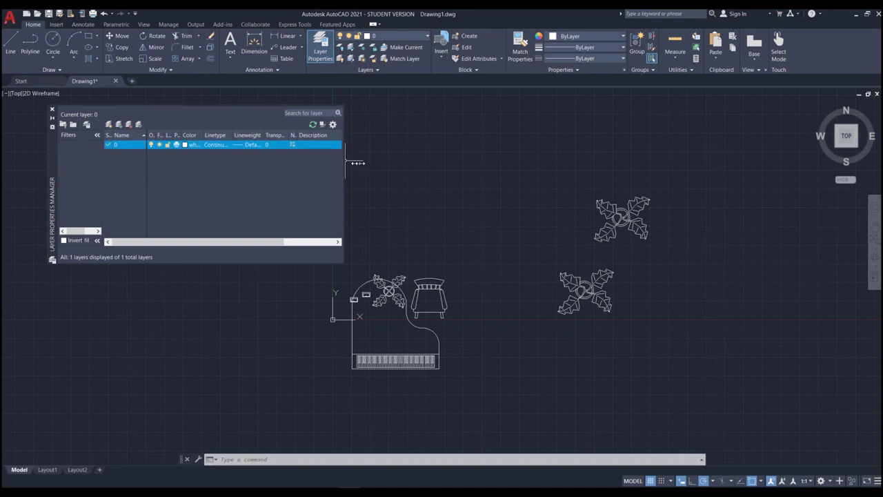
pyautogui.moveTo(351, 164); pyautogui.dragTo(386, 164)
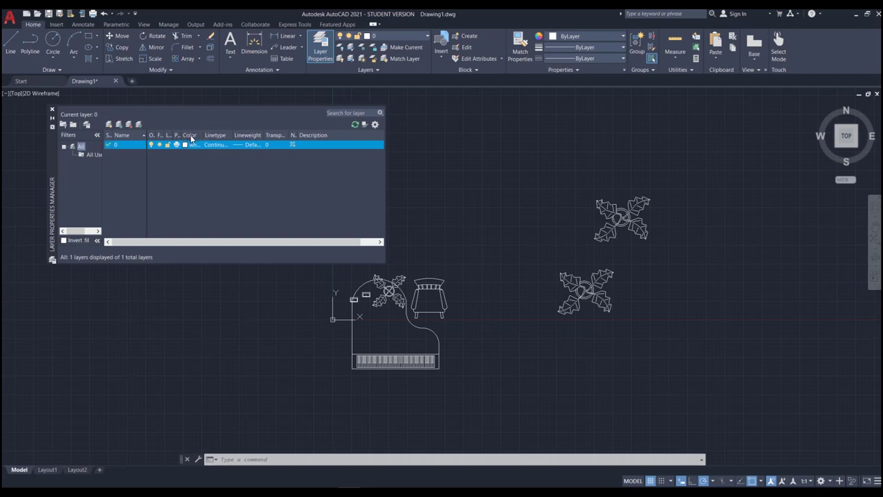
pyautogui.moveTo(205, 136); pyautogui.dragTo(178, 136)
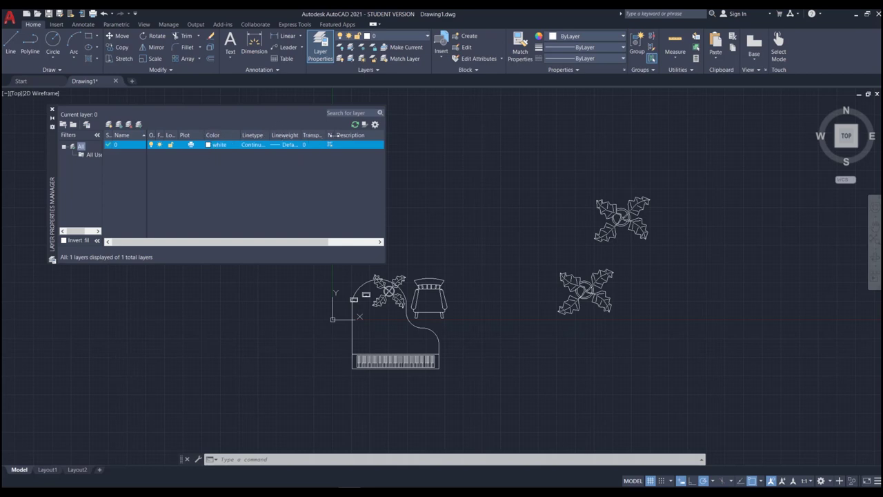
pyautogui.moveTo(335, 136); pyautogui.dragTo(342, 137)
# Create a new layer named Walls, and delete it again
pyautogui.click(110, 124)
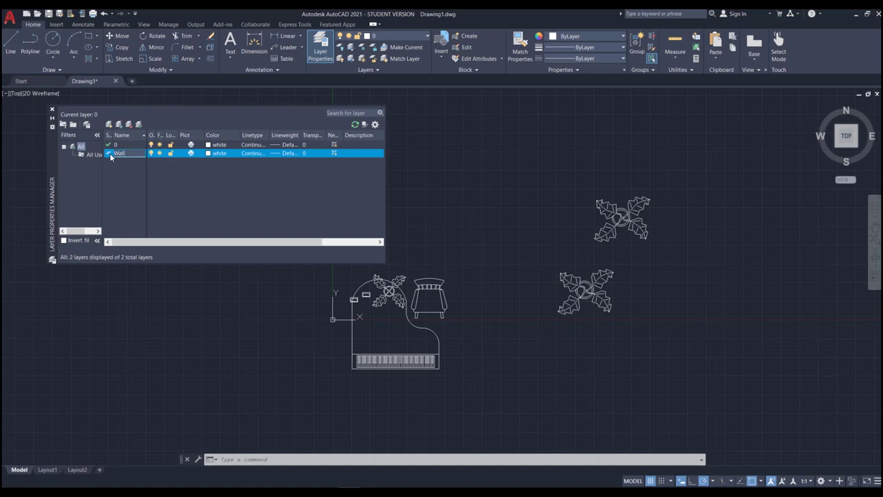
pyautogui.write('s')
pyautogui.press('Return')
pyautogui.click(129, 125)
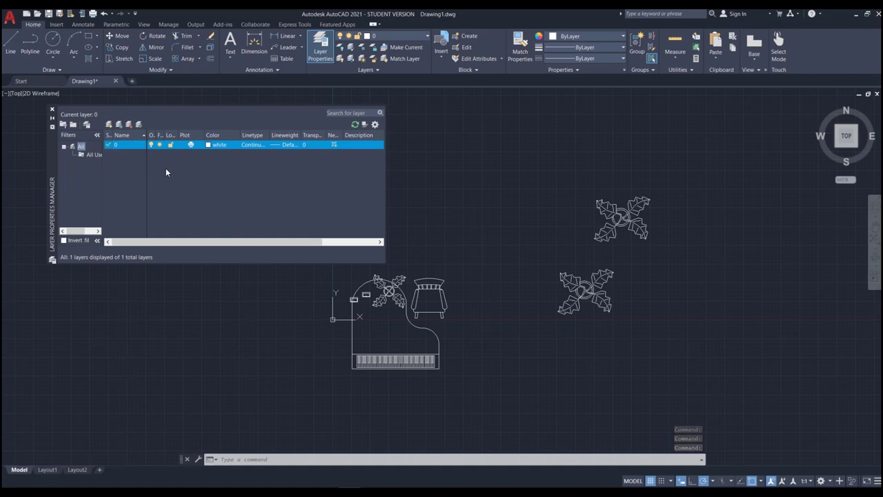
# Create a new layer named Walls in the Layer Properties Manager
pyautogui.click(108, 125)
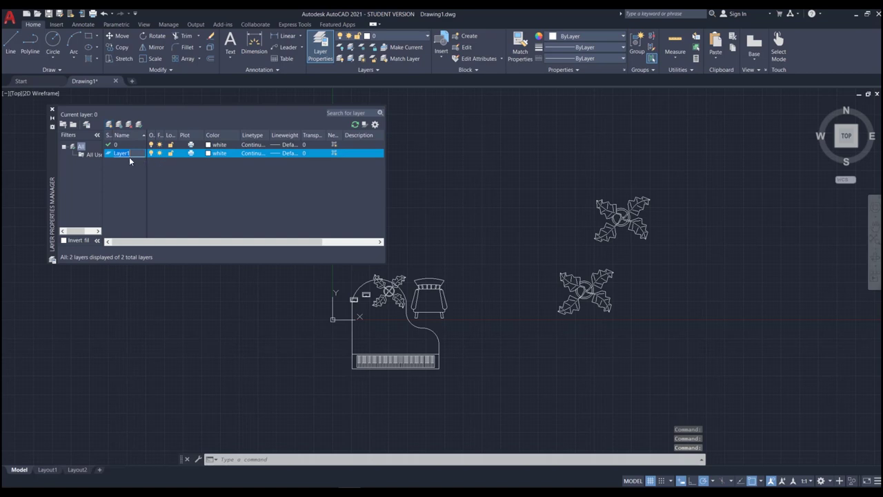
pyautogui.write('Walls')
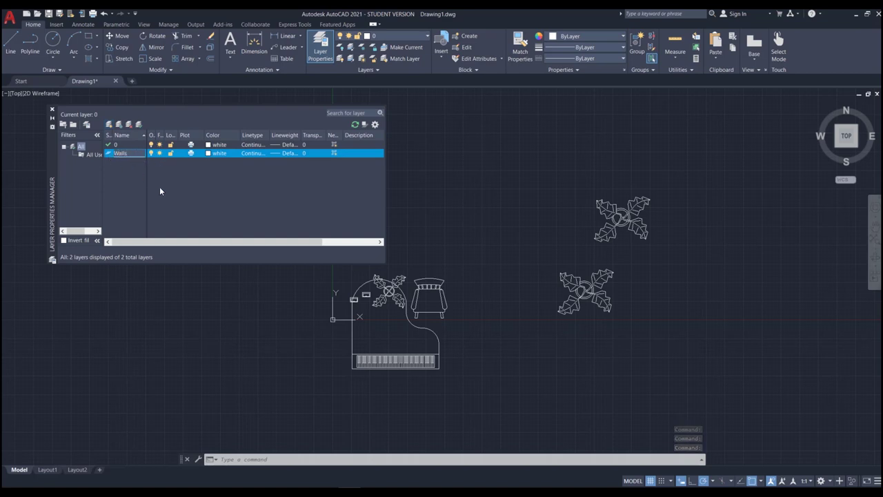
pyautogui.press('Return')
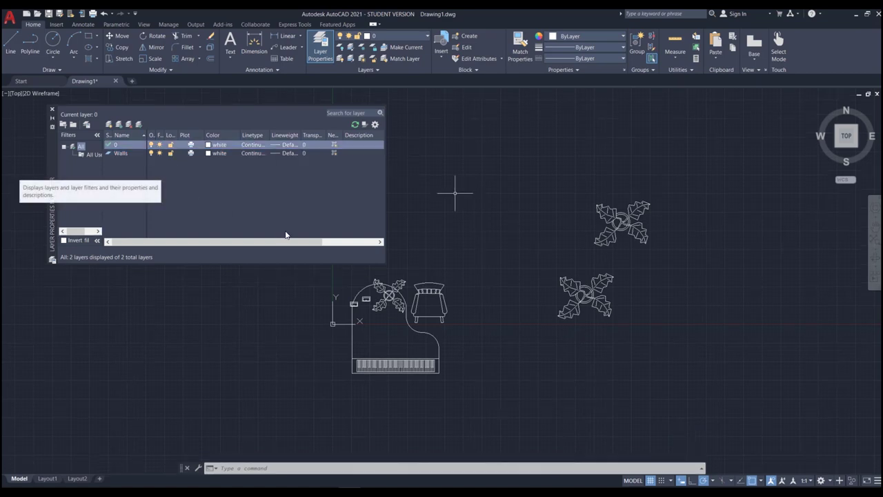
# Draw three overlapping rectangles in the empty area between the layer palette and the piano
pyautogui.scroll(-3, 468, 217)
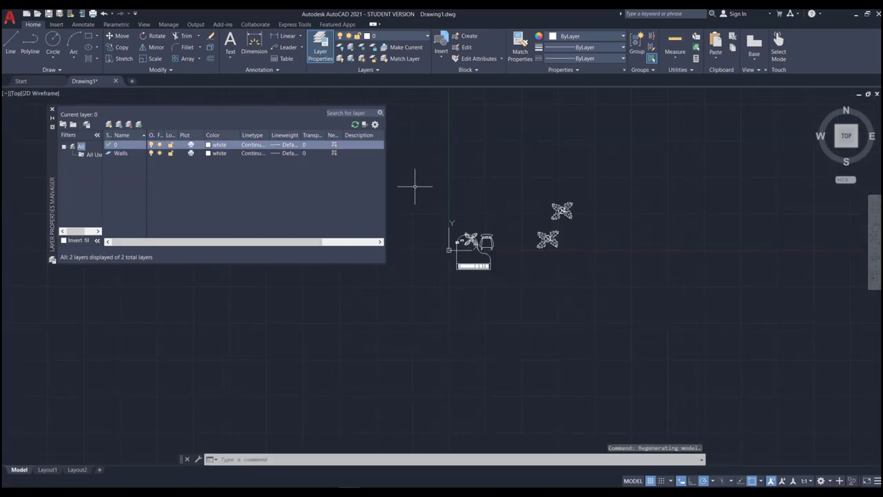
pyautogui.scroll(3, 483, 217)
pyautogui.scroll(-1, 577, 225)
pyautogui.scroll(2, 451, 223)
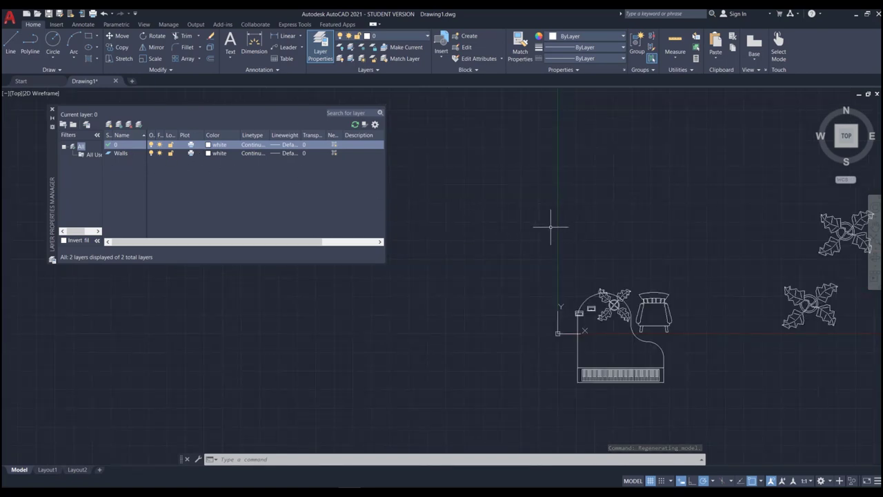
pyautogui.write('r')
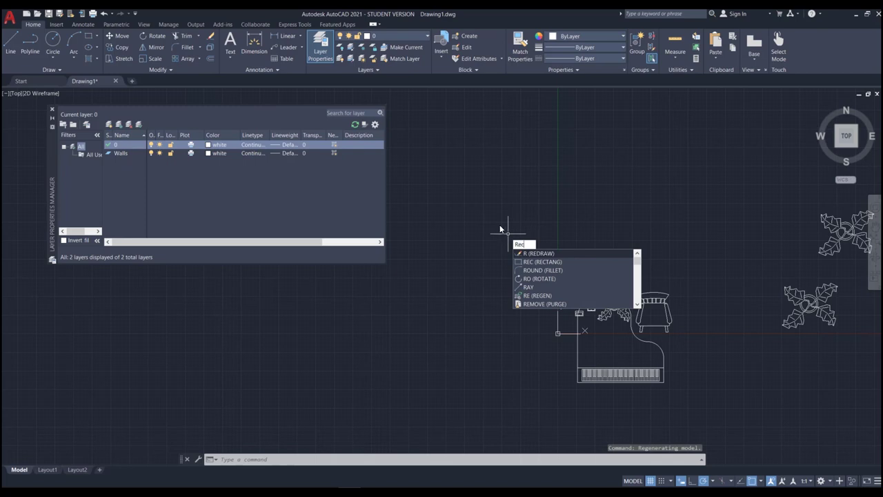
pyautogui.write('ec')
pyautogui.press('Return')
pyautogui.click(418, 187)
pyautogui.click(502, 227)
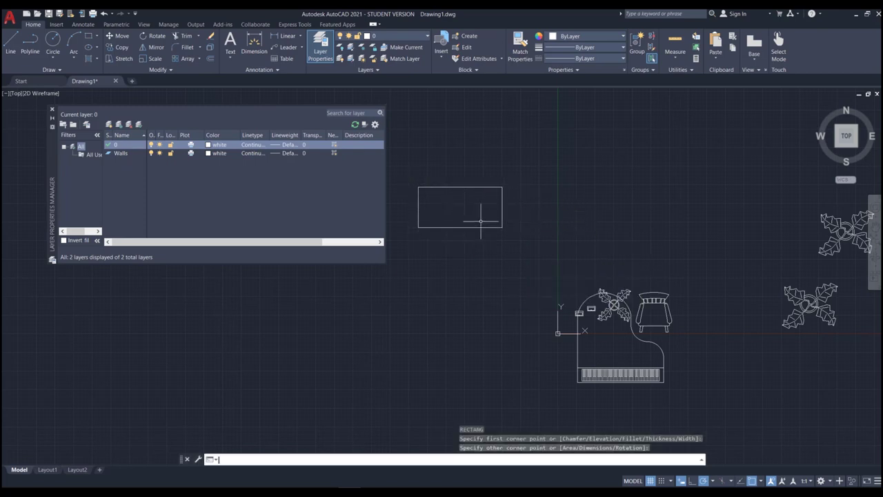
pyautogui.press('Return')
pyautogui.click(465, 209)
pyautogui.click(506, 267)
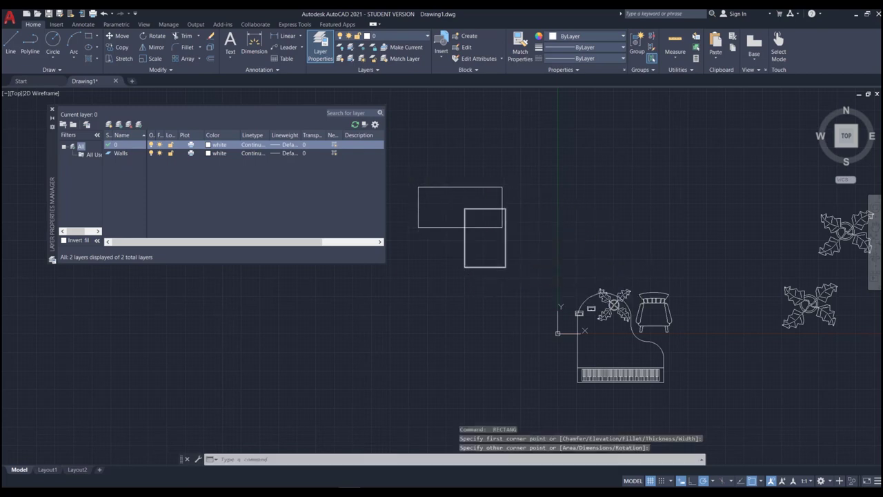
pyautogui.press('Return')
pyautogui.click(426, 250)
pyautogui.click(485, 322)
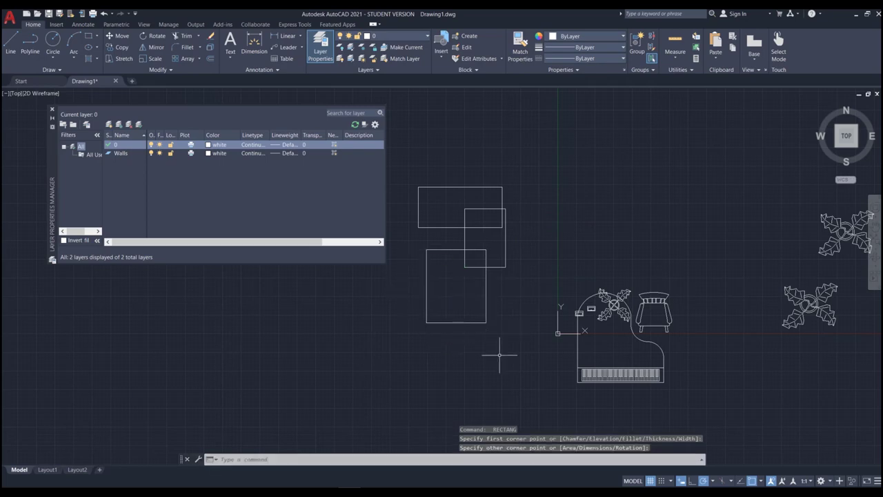
# Draw a circle of about 34 radius overlapping the lowest rectangle, one of about 16 radius inside it, and a smaller third circle inside that
pyautogui.write('c')
pyautogui.press('Return')
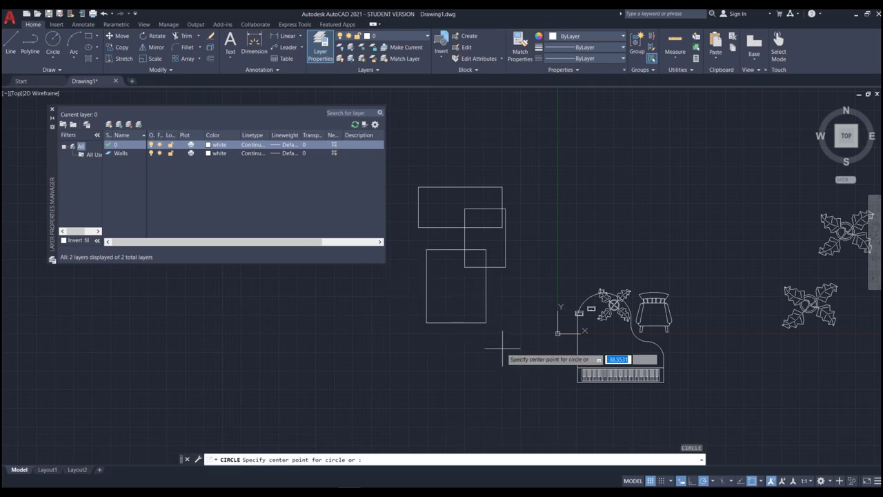
pyautogui.click(495, 354)
pyautogui.click(478, 307)
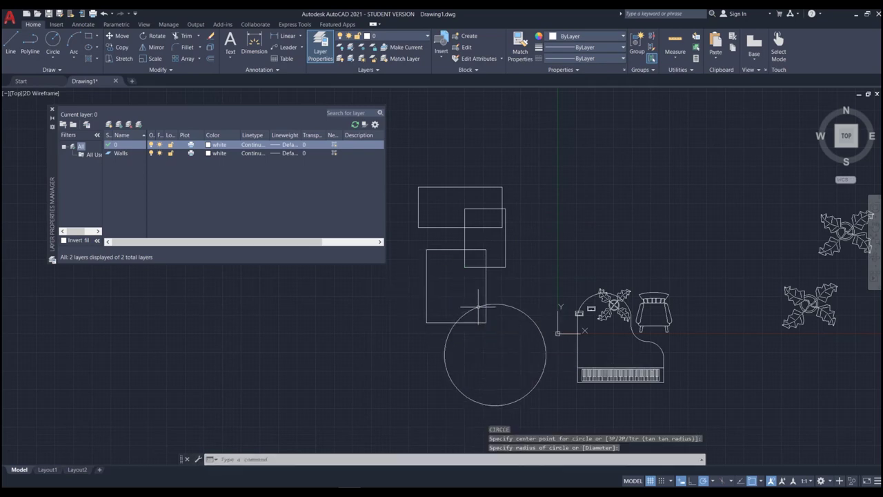
pyautogui.press('Return')
pyautogui.click(506, 371)
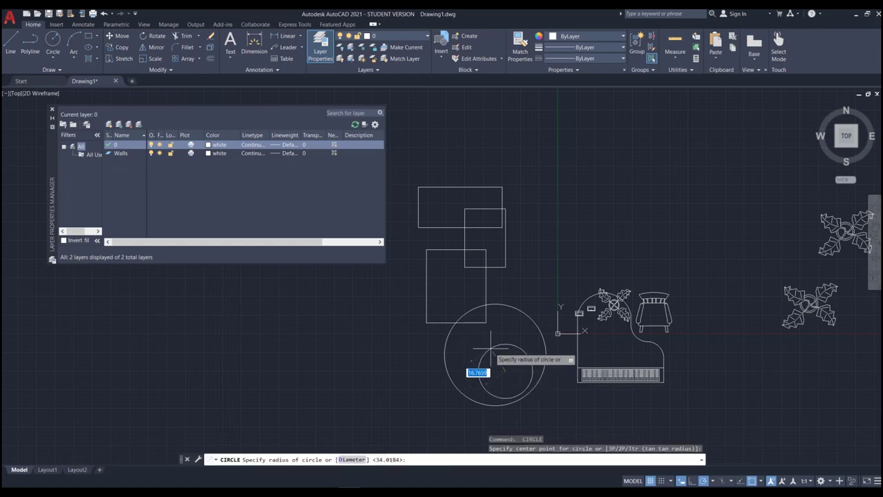
pyautogui.click(490, 351)
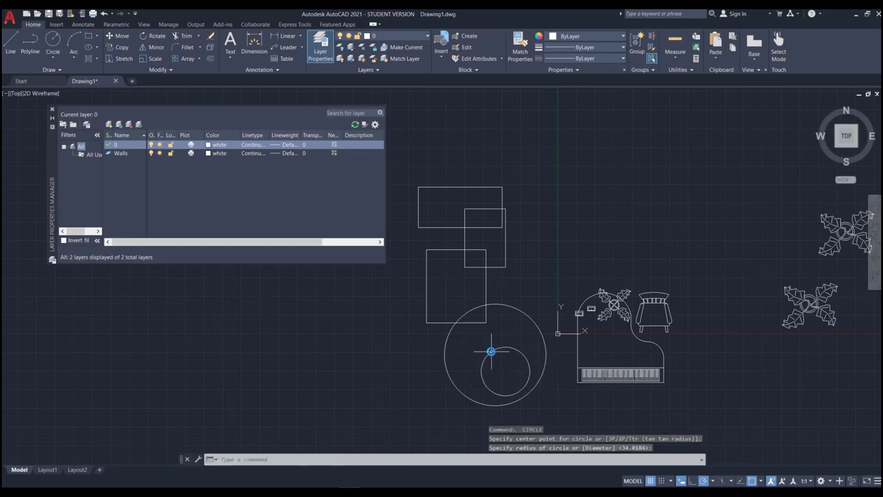
pyautogui.press('Return')
pyautogui.click(515, 378)
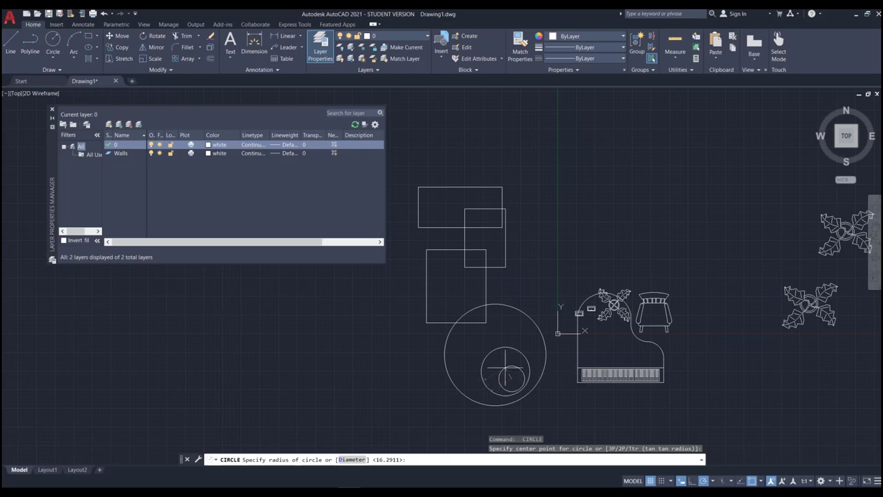
pyautogui.click(506, 372)
pyautogui.scroll(-1, 455, 276)
pyautogui.scroll(3, 446, 285)
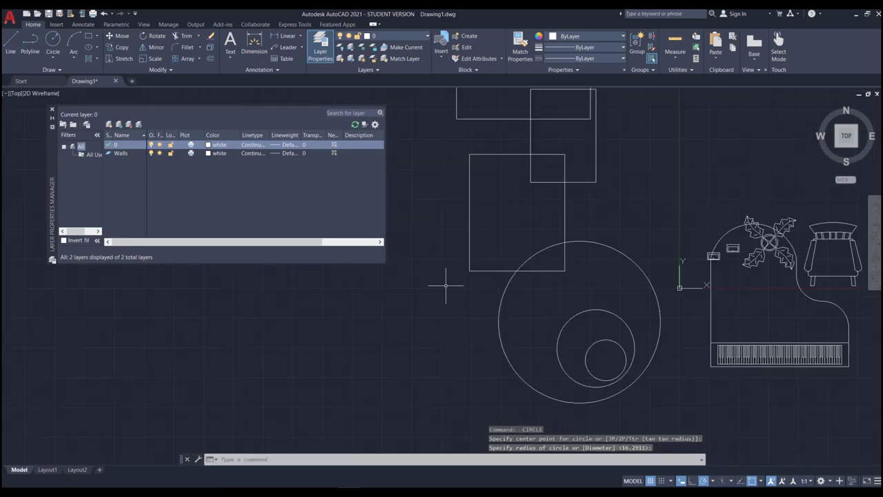
pyautogui.scroll(-2, 459, 305)
pyautogui.scroll(2, 570, 242)
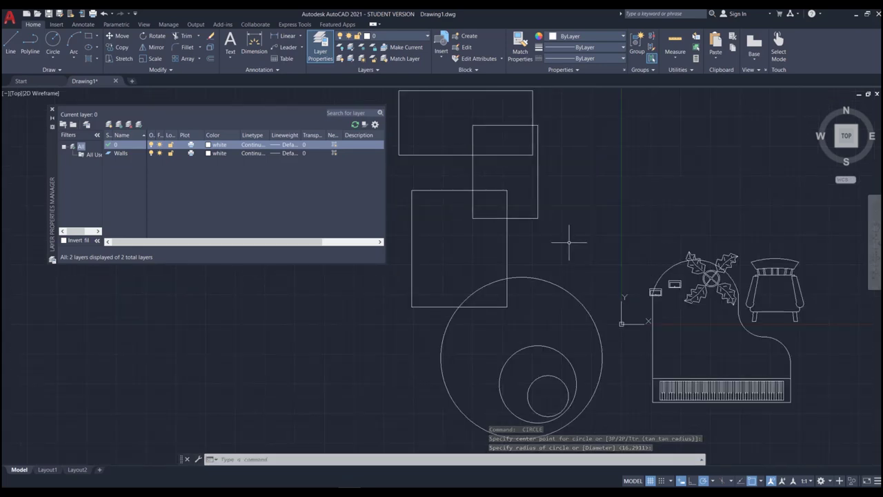
pyautogui.press('Escape')
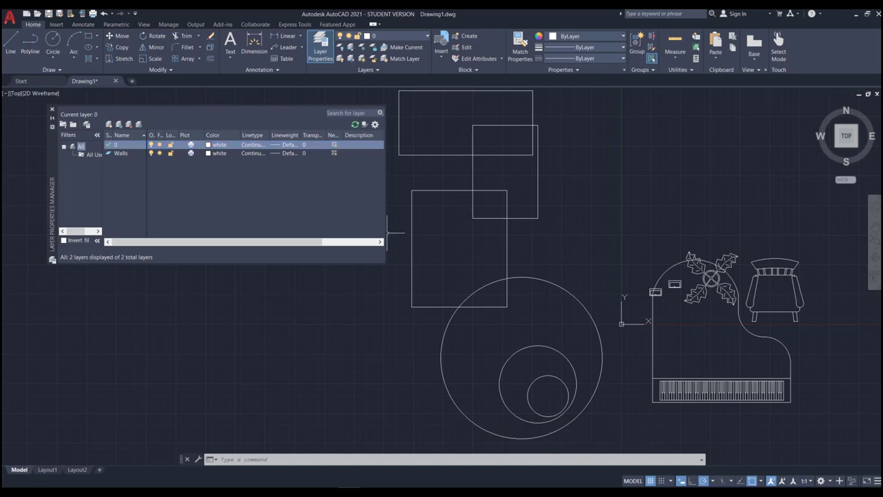
# Set the colour of the Walls layer to magenta
pyautogui.click(207, 153)
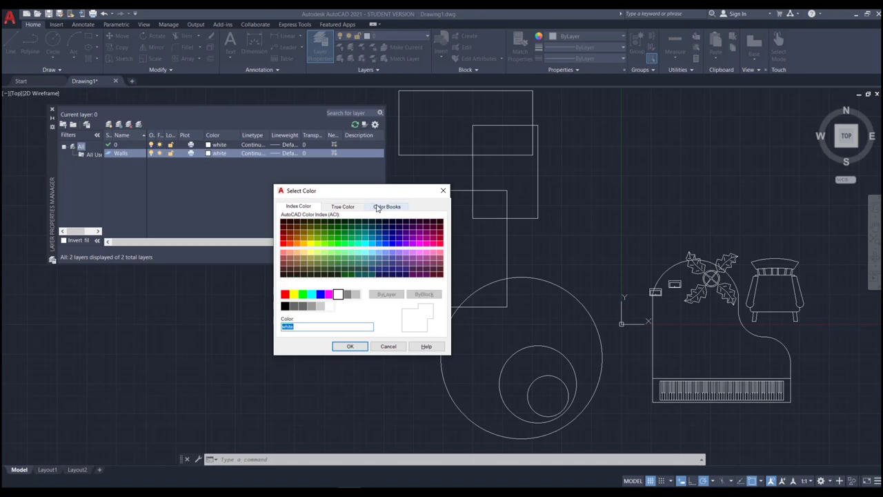
pyautogui.moveTo(369, 193); pyautogui.dragTo(368, 178)
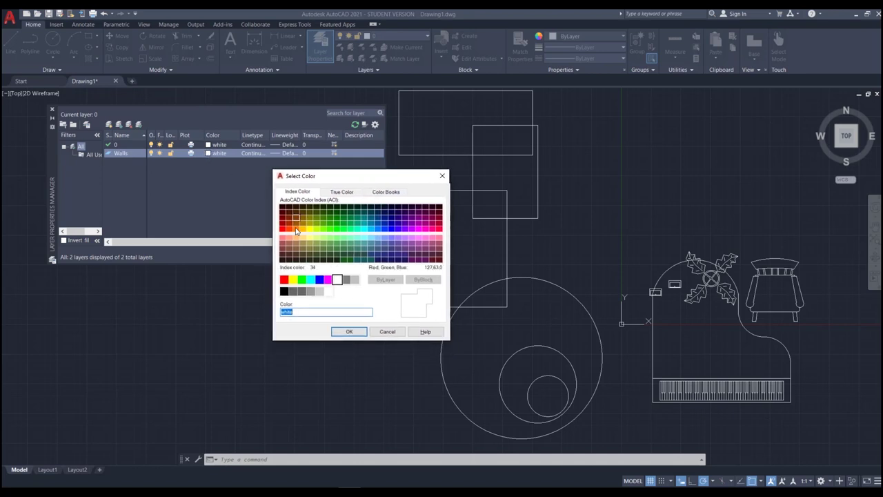
pyautogui.click(328, 279)
pyautogui.click(349, 331)
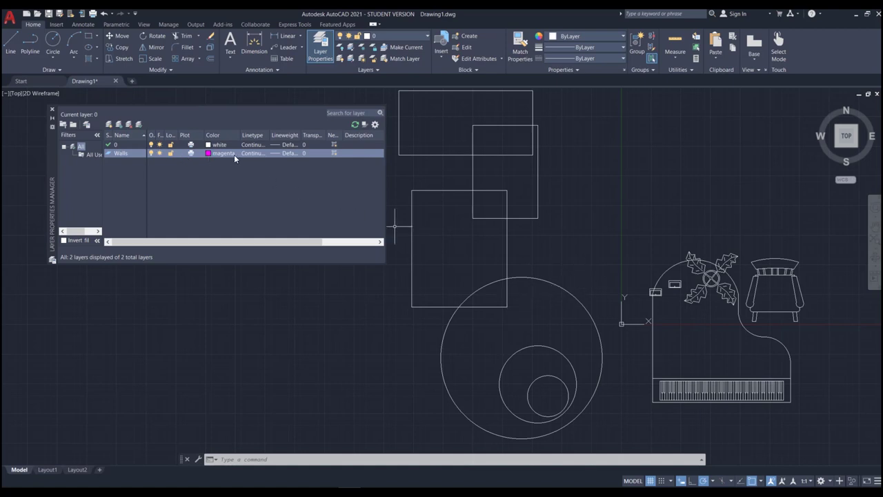
# Move the three circles to the Walls layer and clear the selection
pyautogui.click(582, 253)
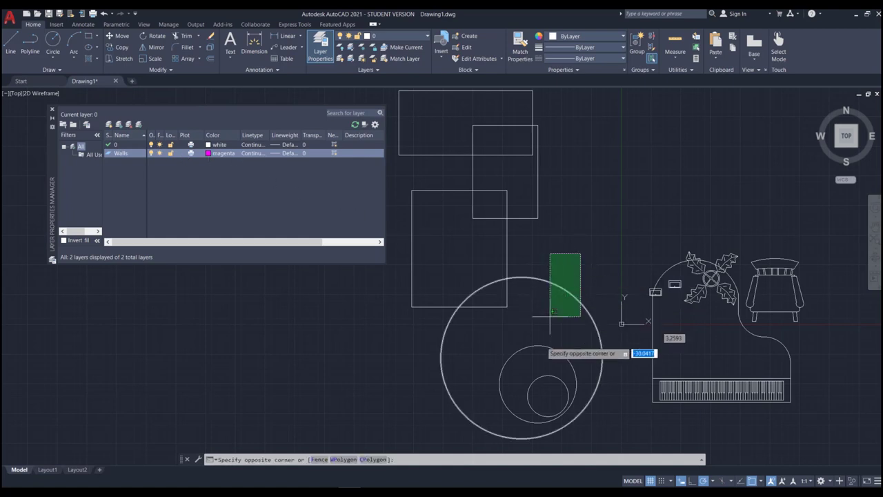
pyautogui.click(539, 404)
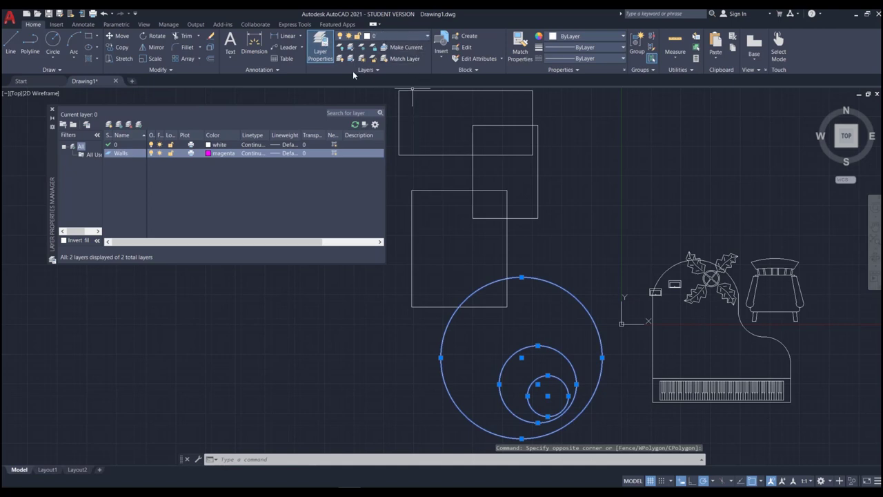
pyautogui.click(425, 37)
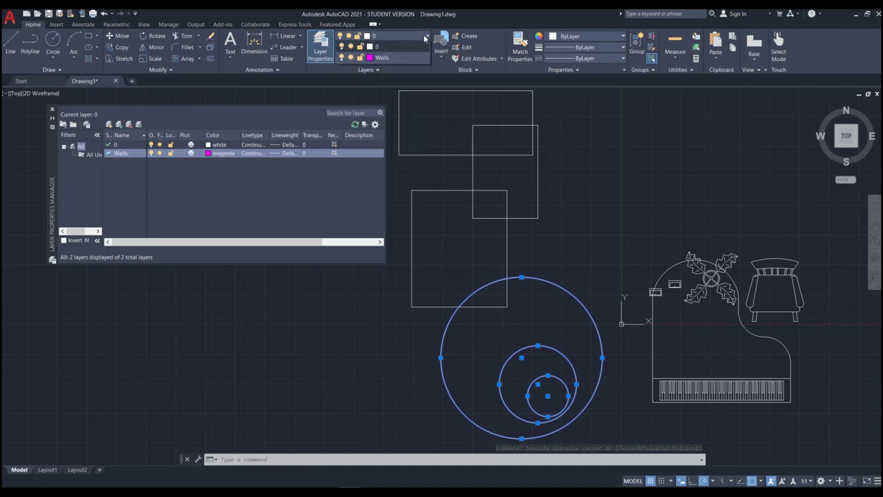
pyautogui.click(423, 38)
pyautogui.click(425, 38)
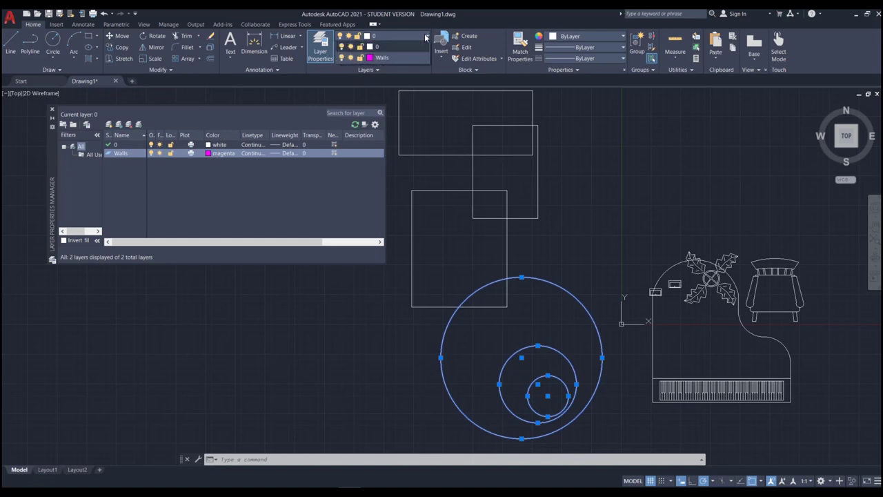
pyautogui.click(373, 59)
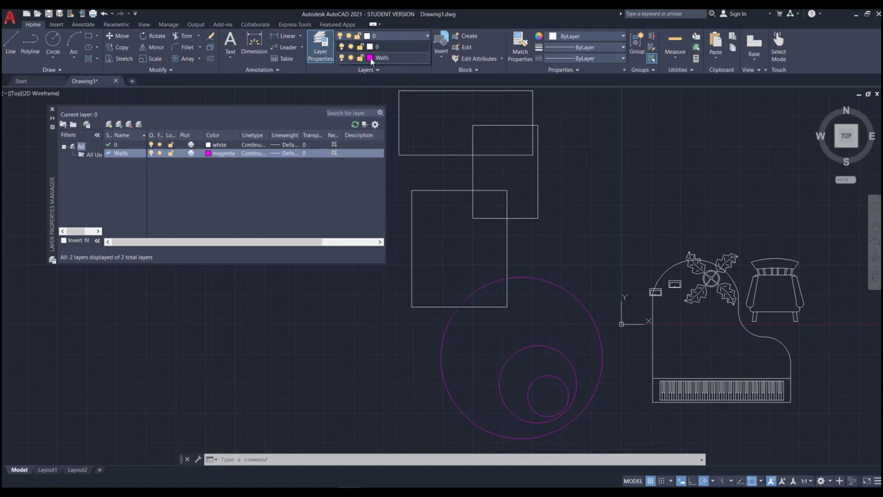
pyautogui.click(385, 57)
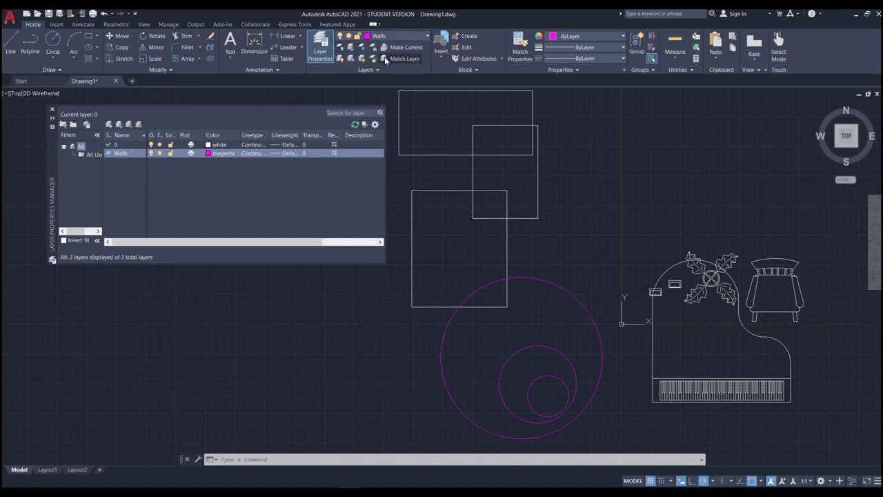
pyautogui.click(571, 253)
pyautogui.press('Escape')
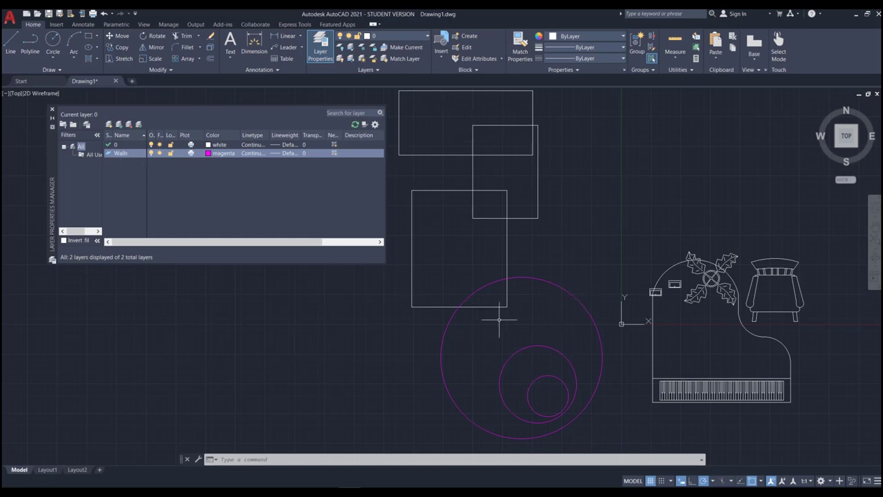
# Check which layer the largest circle and the lowest rectangle are on by selecting each of them
pyautogui.click(555, 283)
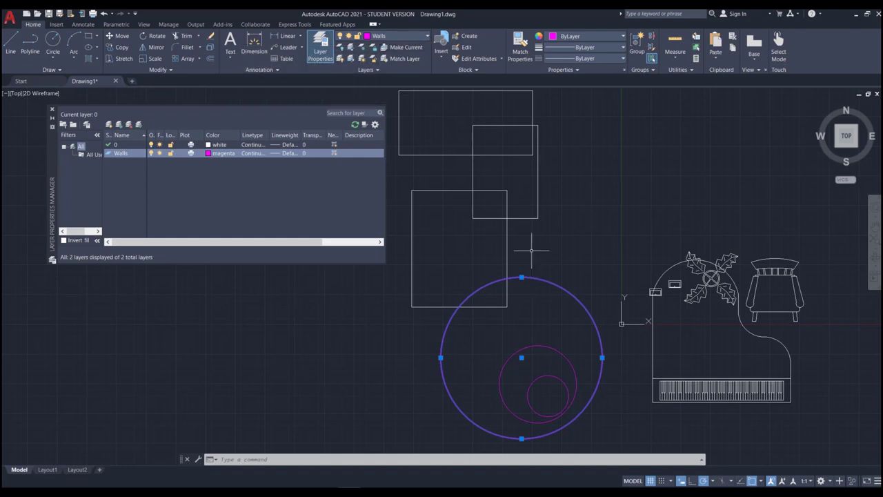
pyautogui.press('Escape')
pyautogui.click(508, 236)
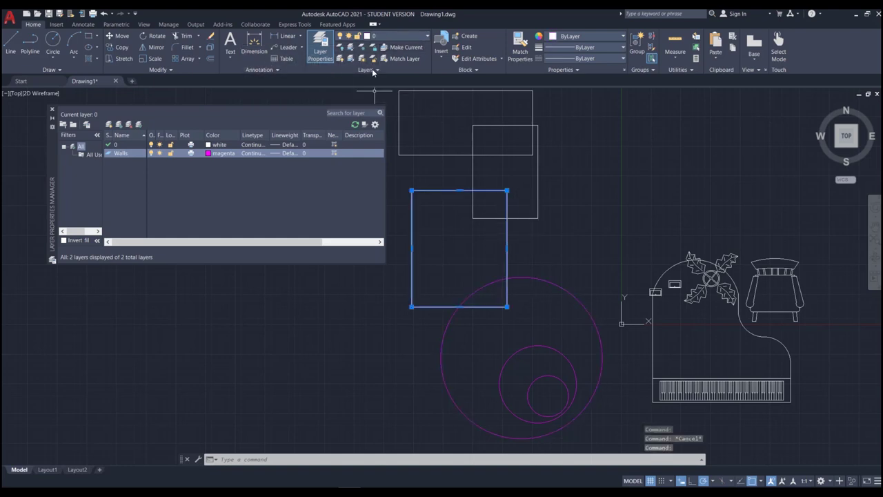
pyautogui.press('Escape')
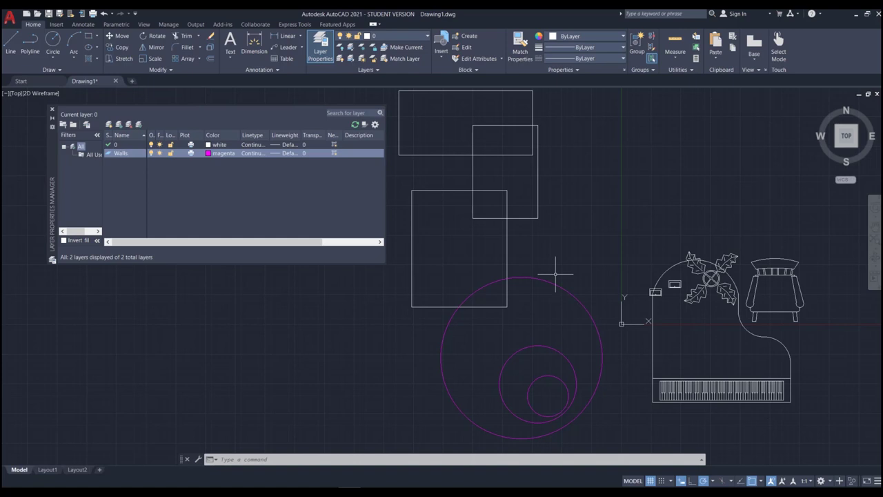
pyautogui.click(550, 281)
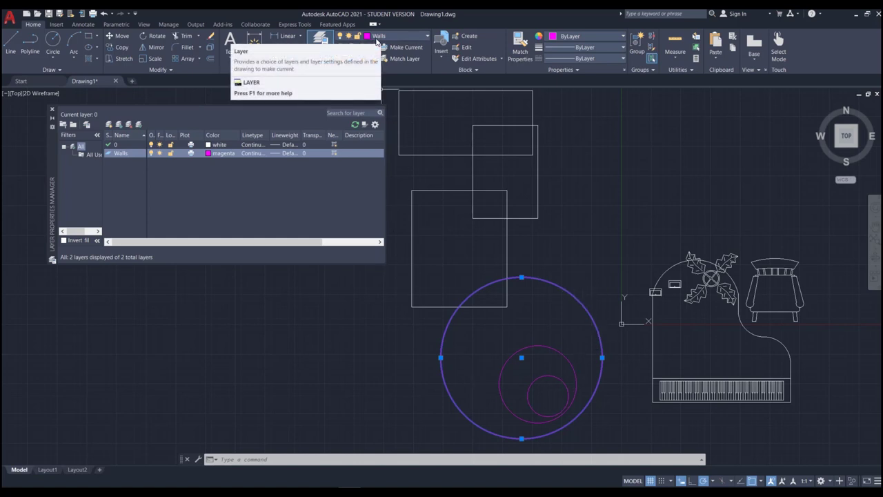
# Widen the Layer Properties Manager palette and its On, Freeze and Lock columns so the headings are readable
pyautogui.moveTo(385, 186); pyautogui.dragTo(502, 182)
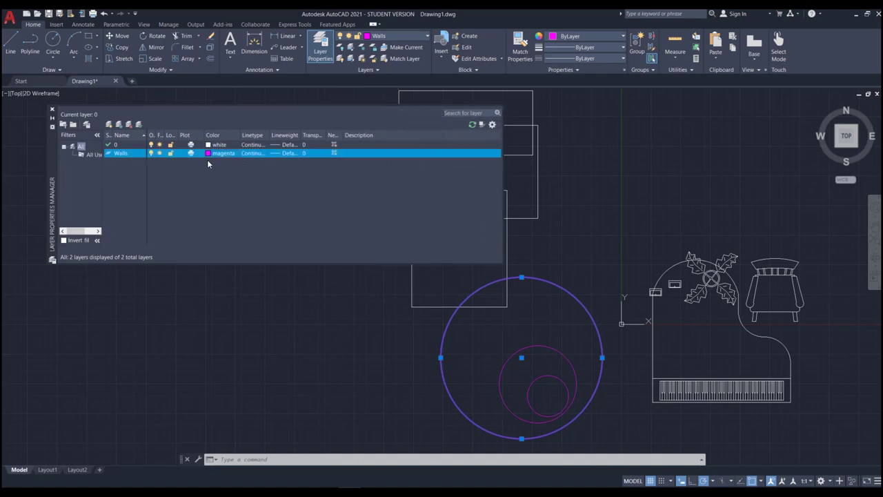
pyautogui.moveTo(166, 136); pyautogui.dragTo(218, 133)
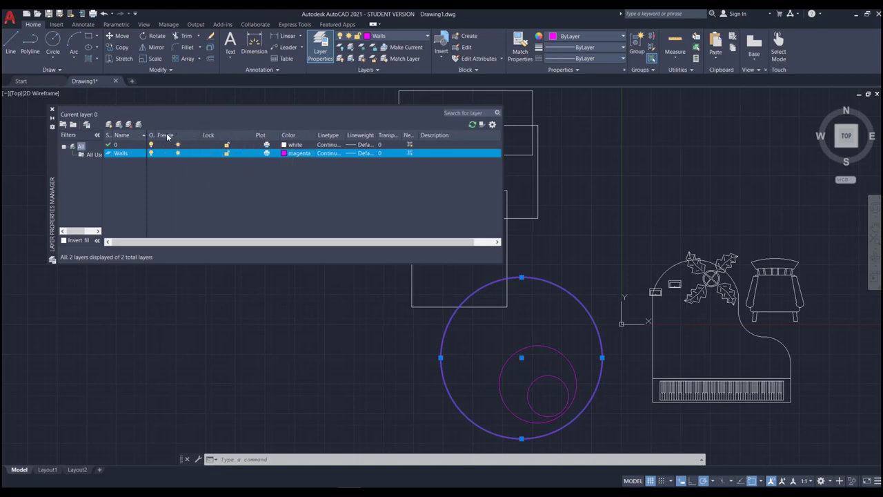
pyautogui.moveTo(157, 134); pyautogui.dragTo(170, 134)
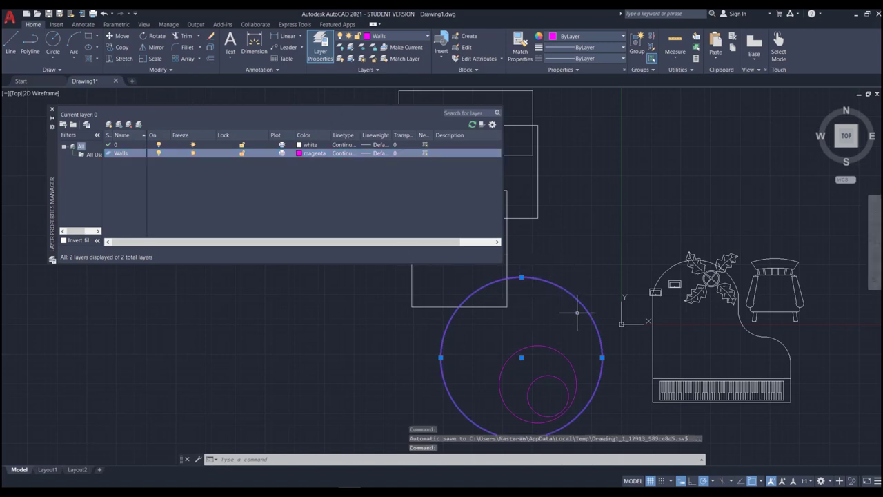
# Turn off layer 0 despite it being the current layer, and switch it back on
pyautogui.click(158, 146)
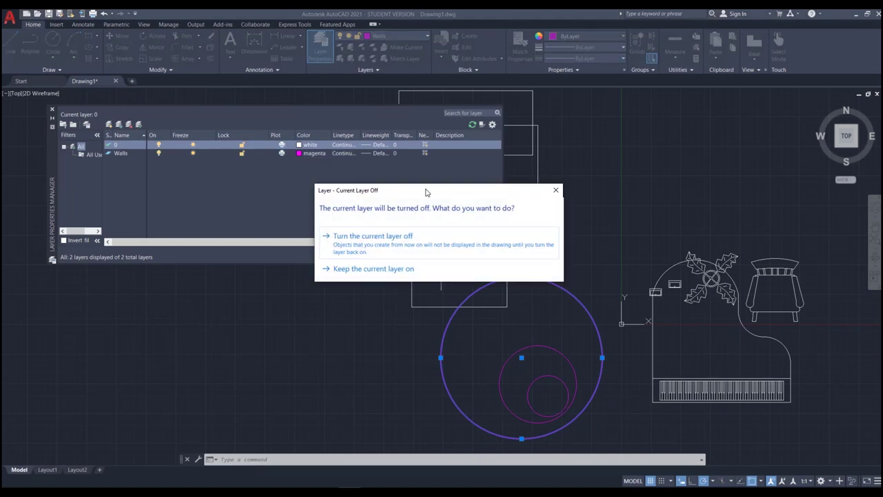
pyautogui.click(555, 190)
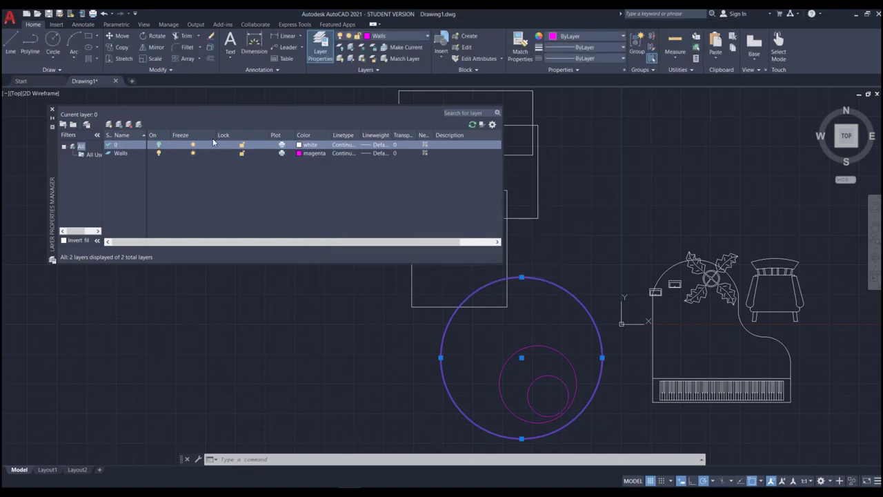
pyautogui.click(159, 145)
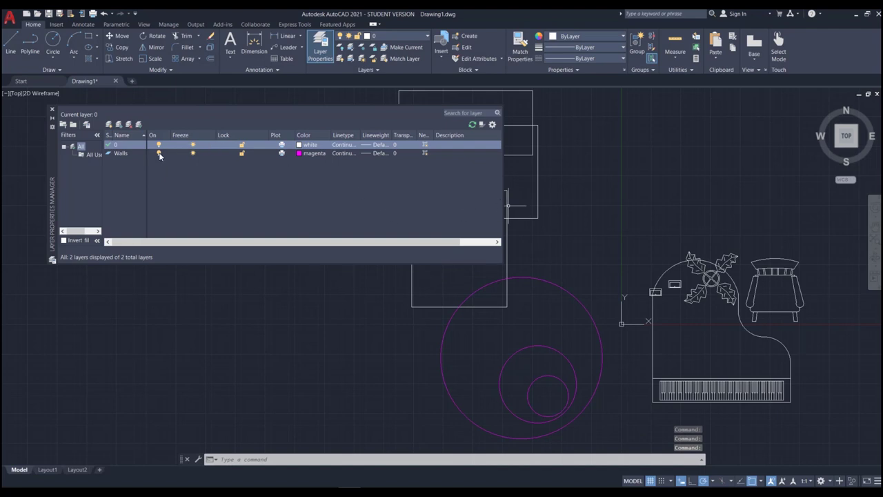
# Turn the Walls layer off and back on twice to toggle the visibility of the circles
pyautogui.click(158, 153)
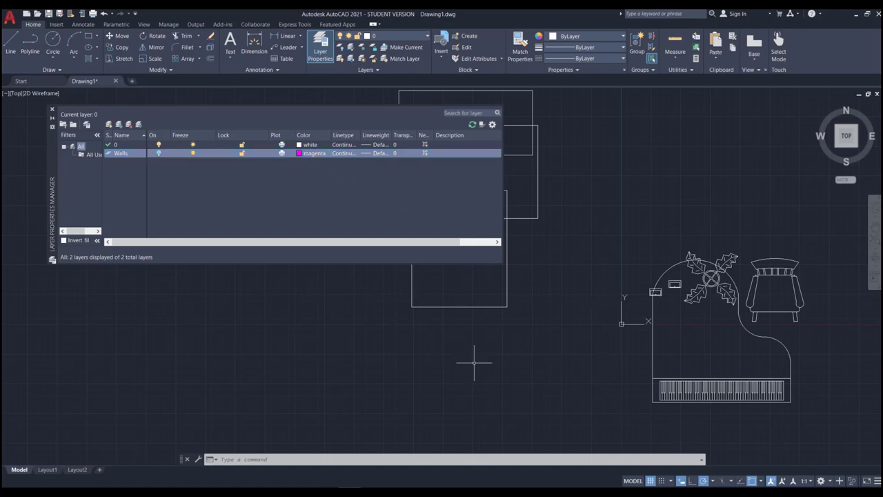
pyautogui.click(158, 154)
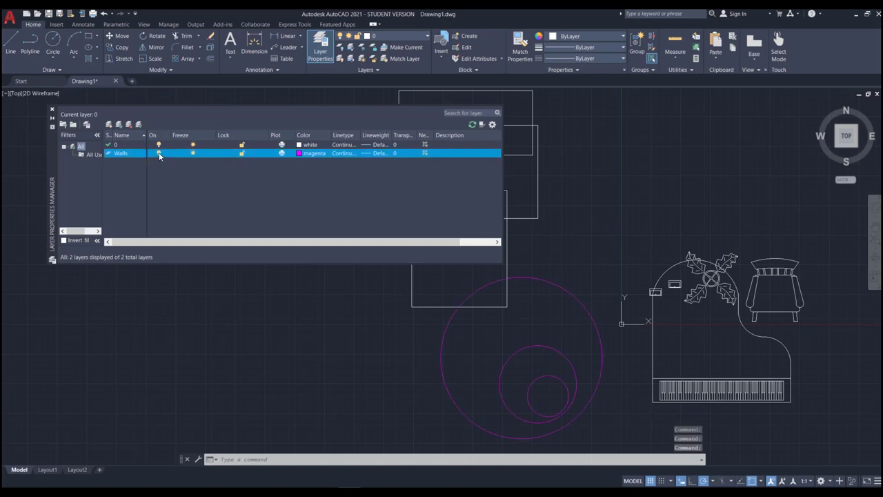
pyautogui.click(159, 154)
pyautogui.click(158, 153)
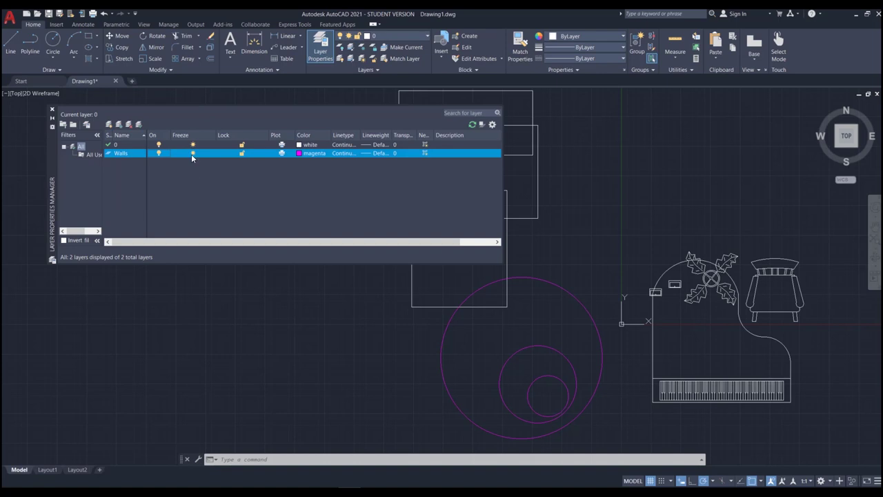
# Freeze and thaw the Walls layer twice
pyautogui.press('Escape')
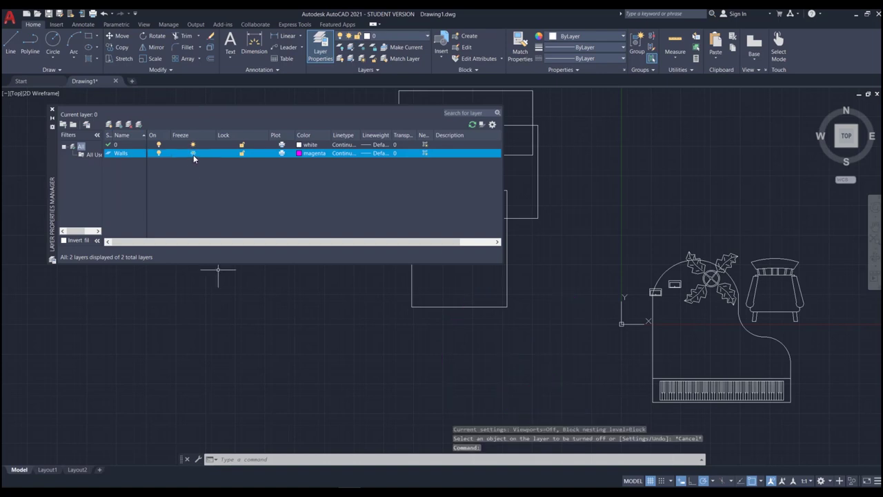
pyautogui.click(194, 153)
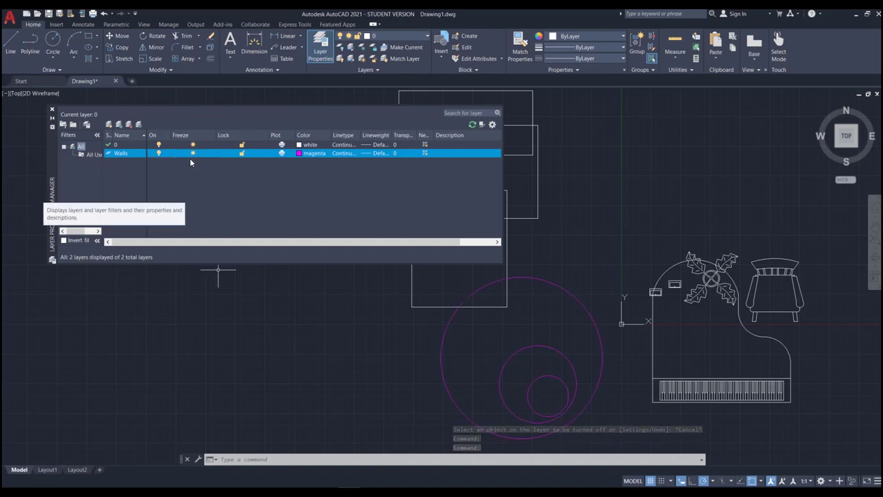
pyautogui.click(192, 154)
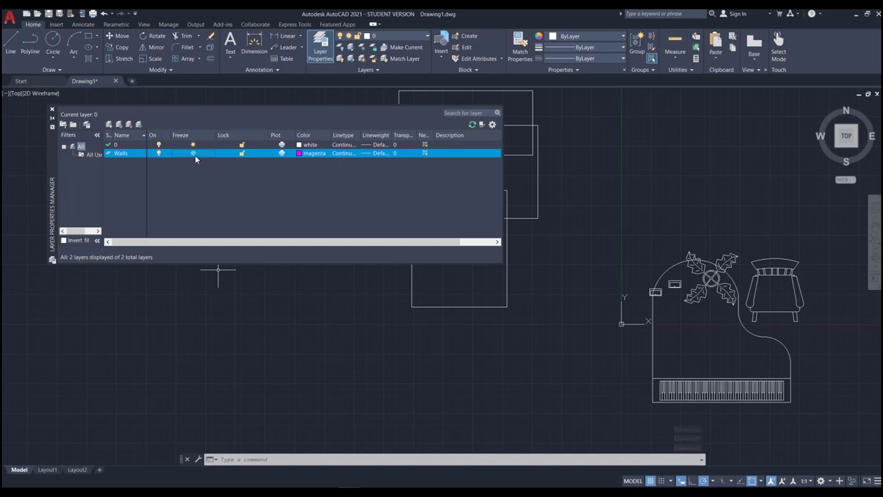
pyautogui.click(193, 153)
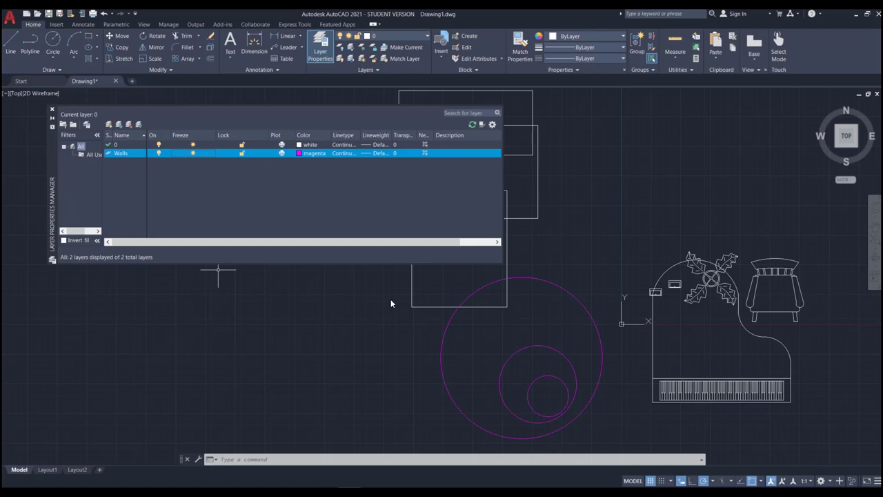
# Test crossing-window selections over the circles while the Walls layer is unlocked, and clear the selection
pyautogui.click(524, 367)
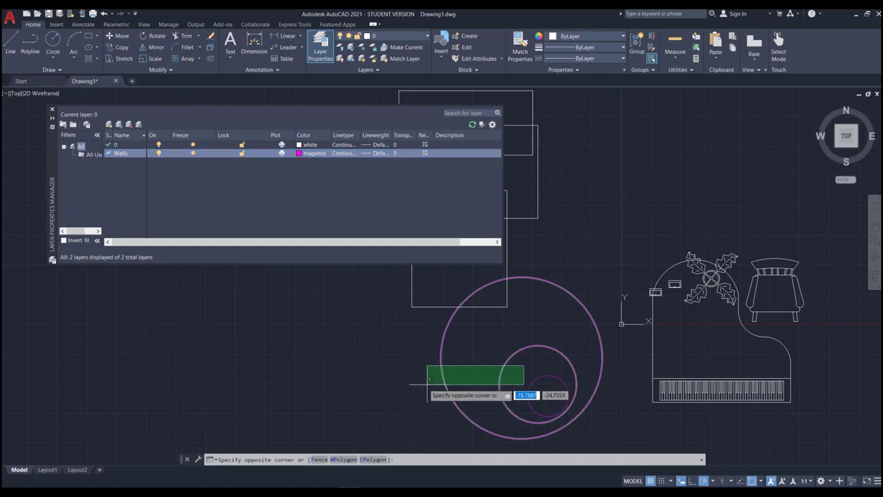
pyautogui.click(522, 365)
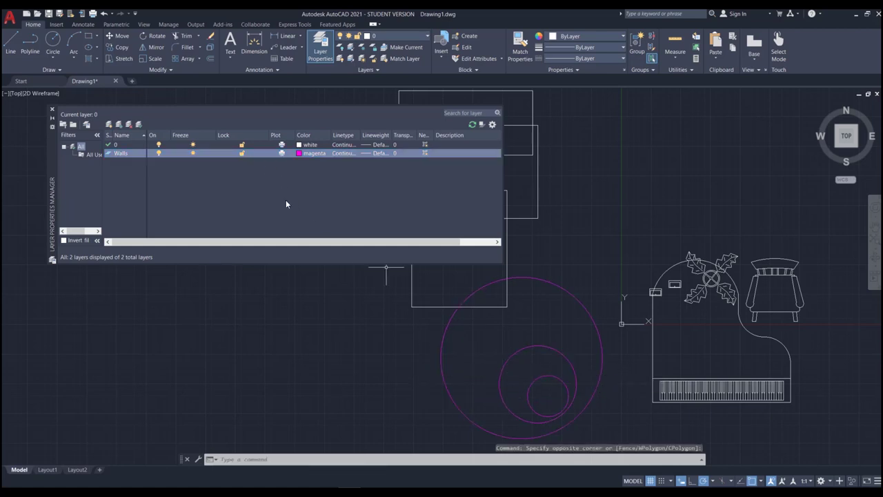
pyautogui.click(519, 413)
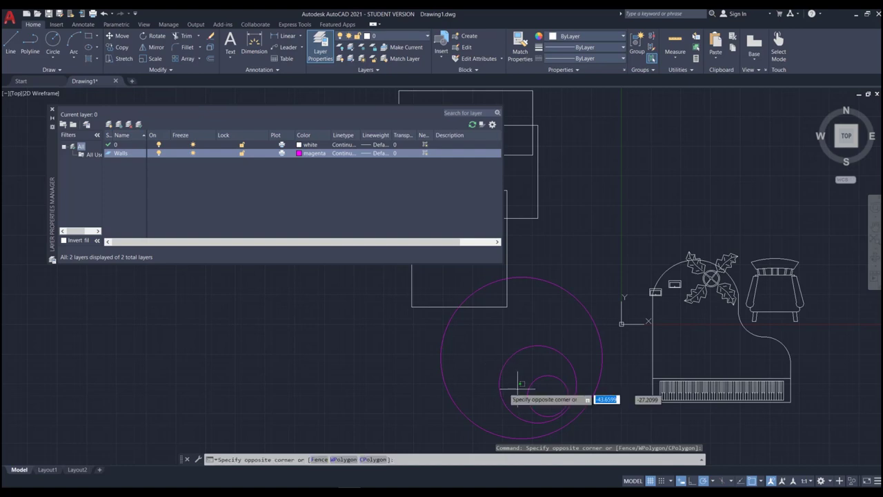
pyautogui.click(423, 389)
pyautogui.press('Escape')
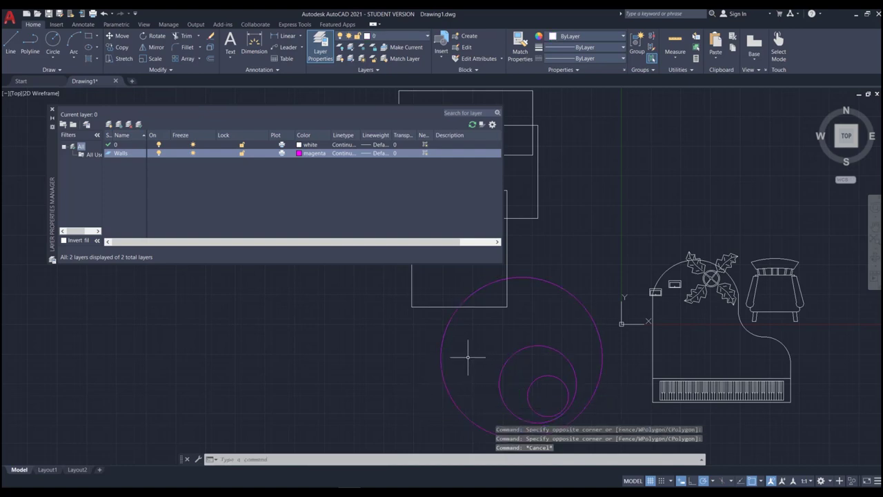
# Lock the Walls layer, test selecting its two larger circles with crossing windows, and clear the selection
pyautogui.click(241, 153)
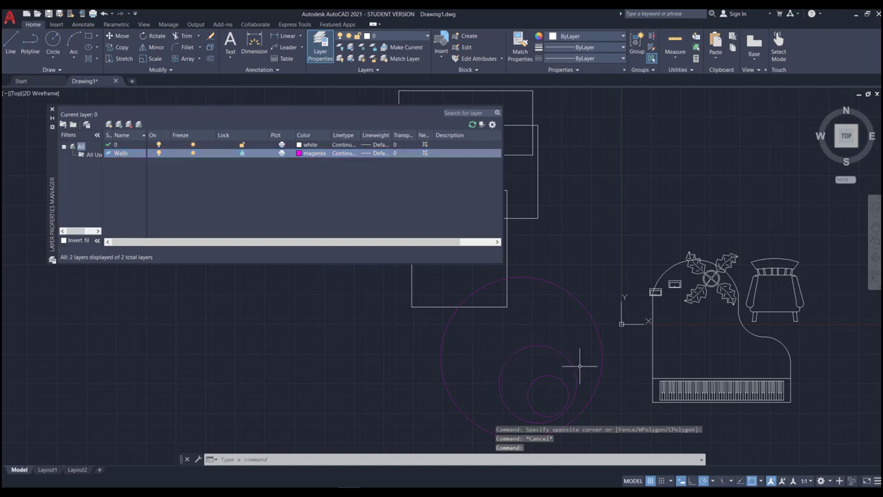
pyautogui.click(517, 360)
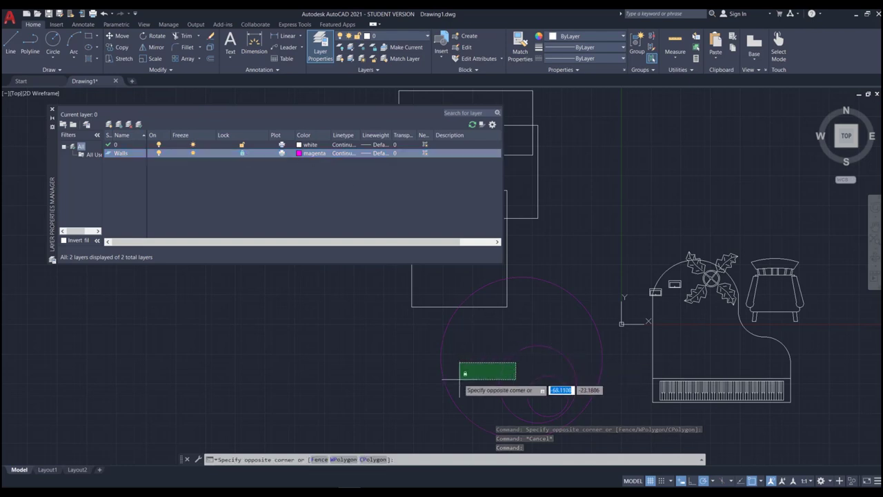
pyautogui.click(468, 376)
pyautogui.press('Escape')
pyautogui.click(501, 371)
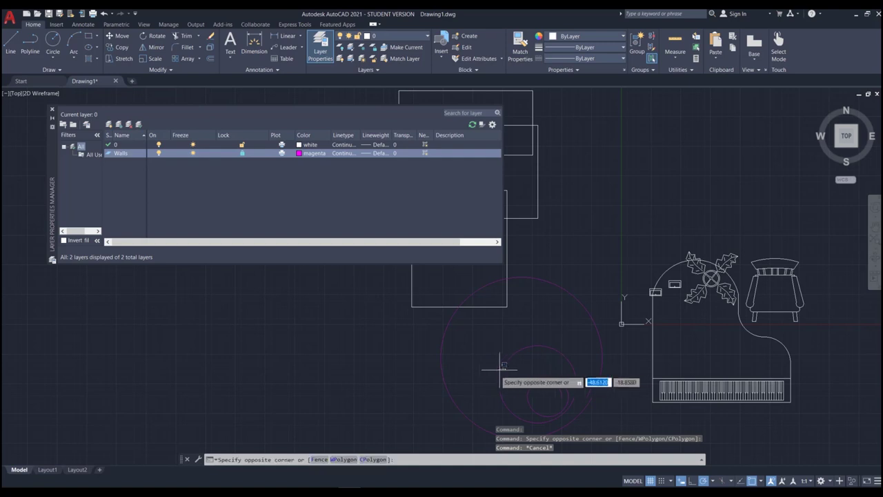
pyautogui.click(483, 380)
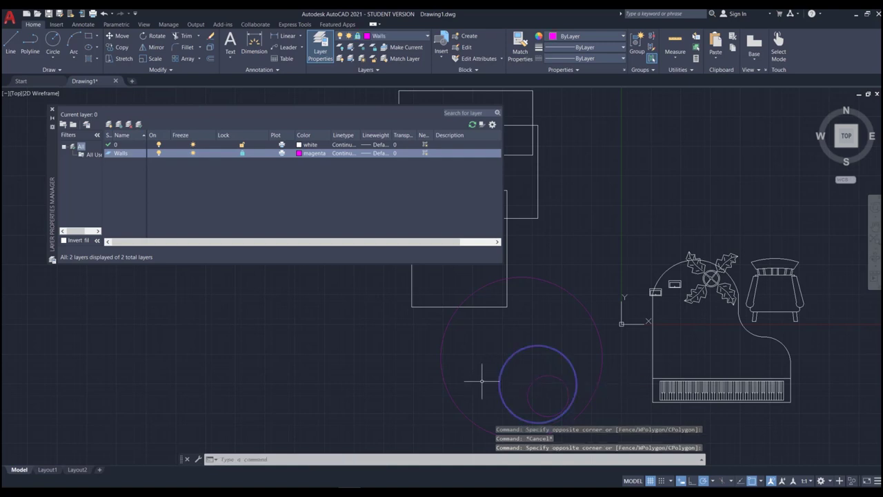
pyautogui.click(474, 358)
pyautogui.click(418, 380)
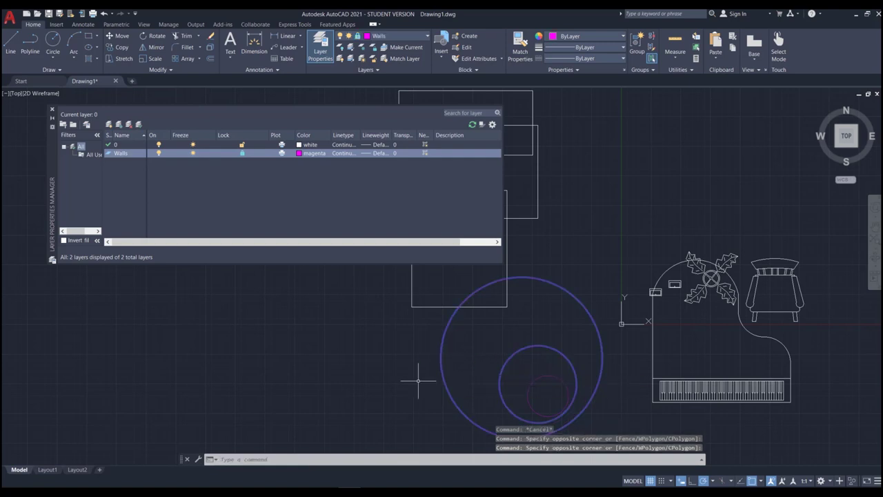
pyautogui.press('Escape')
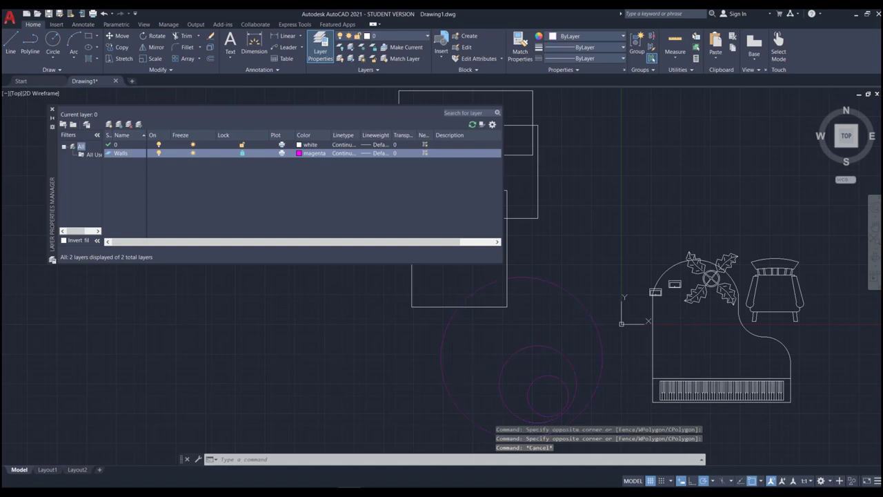
# Try to move the largest circle on the locked Walls layer, cancel the Move command and unlock the layer
pyautogui.write('m')
pyautogui.press('Return')
pyautogui.click(442, 339)
pyautogui.click(437, 348)
pyautogui.click(435, 352)
pyautogui.click(434, 355)
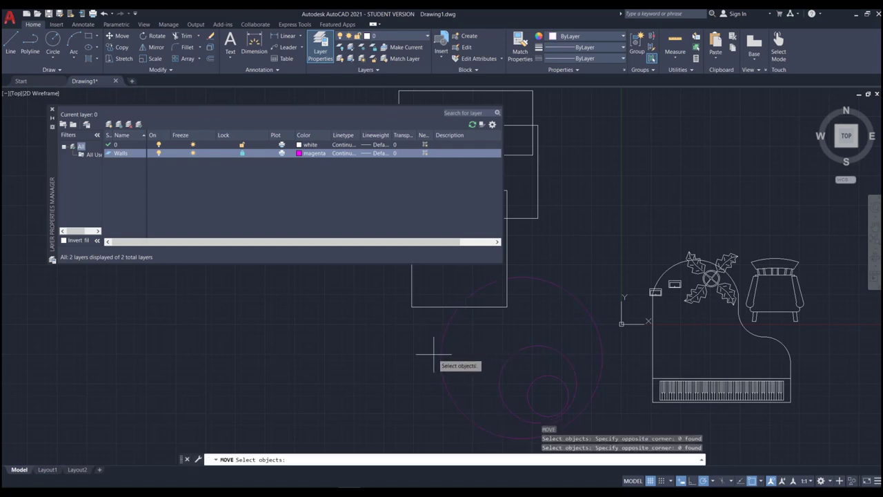
pyautogui.click(432, 349)
pyautogui.press('Escape')
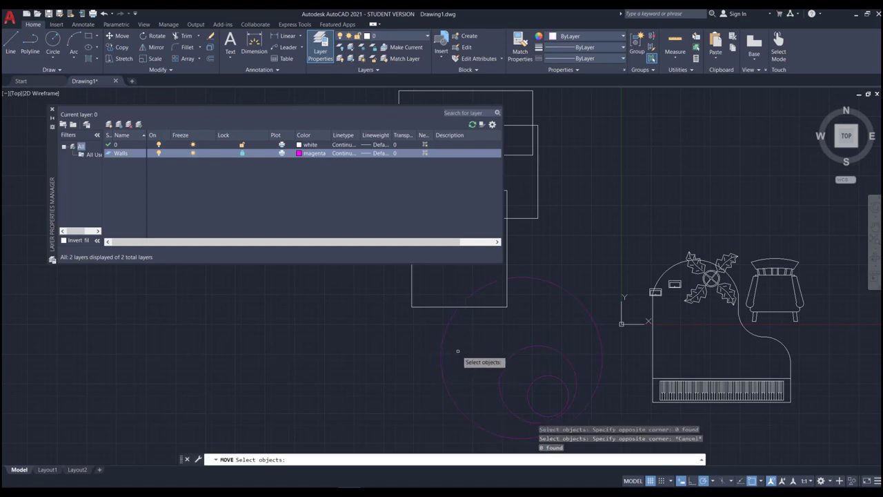
pyautogui.press('Escape')
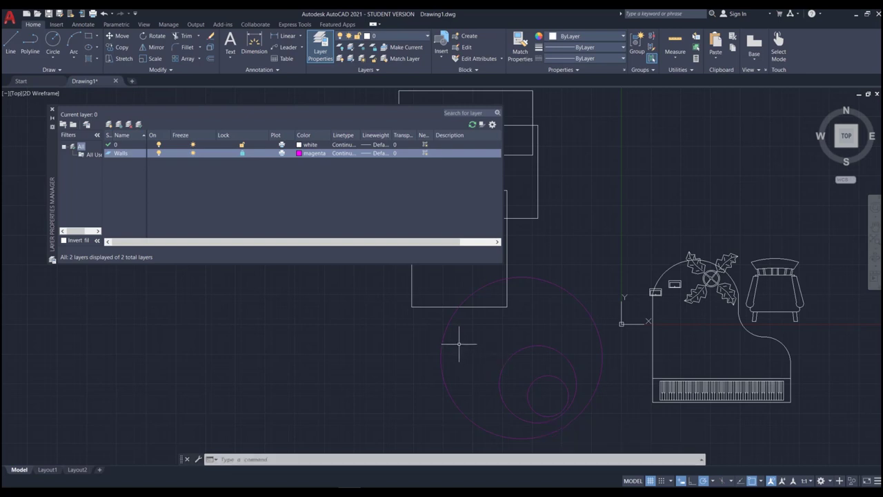
pyautogui.click(244, 154)
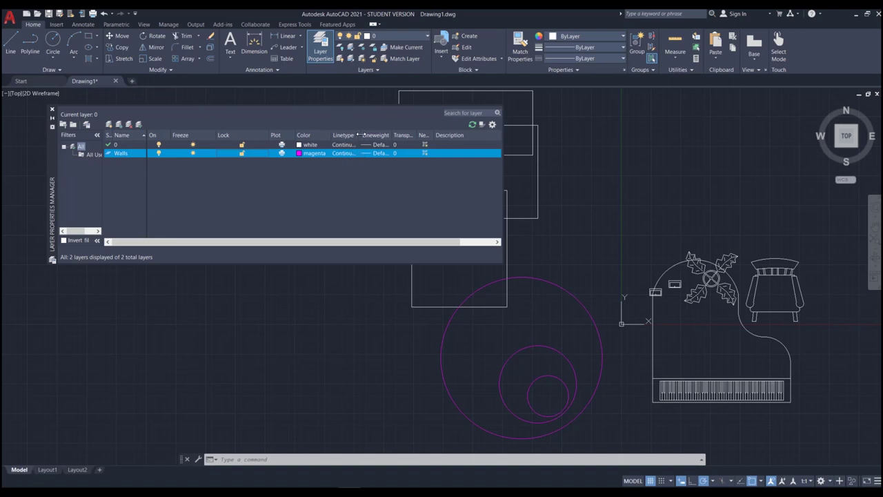
# Widen the Linetype column and open the list of loadable linetypes for the Walls layer
pyautogui.moveTo(362, 134); pyautogui.dragTo(383, 134)
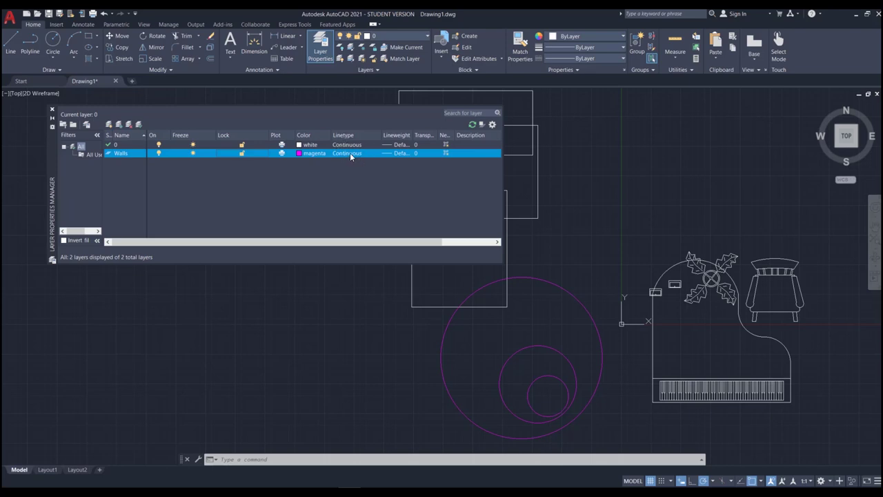
pyautogui.click(350, 152)
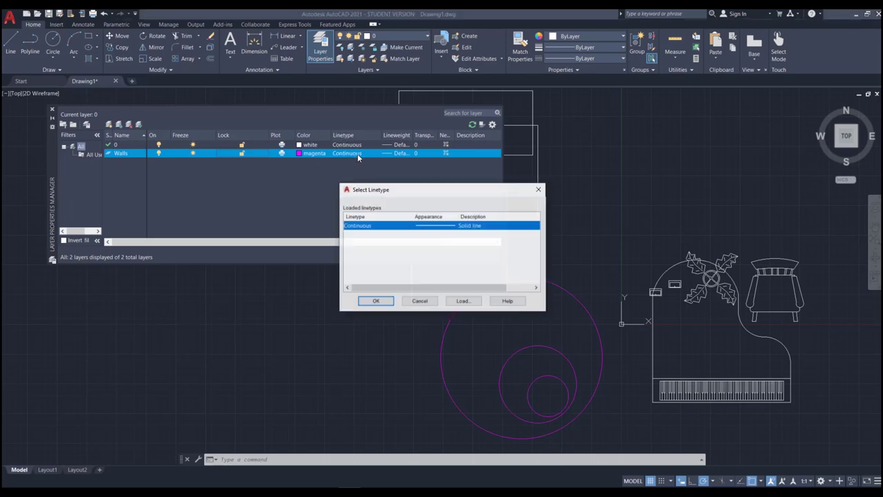
pyautogui.click(539, 189)
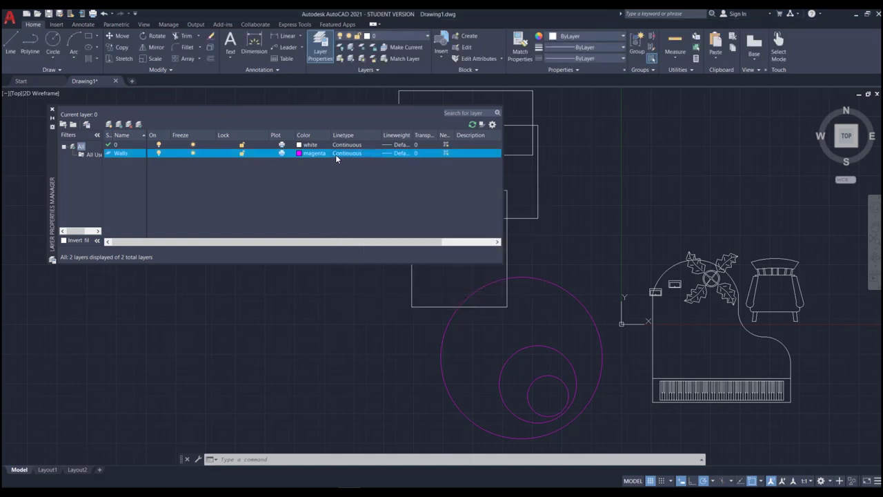
pyautogui.click(348, 152)
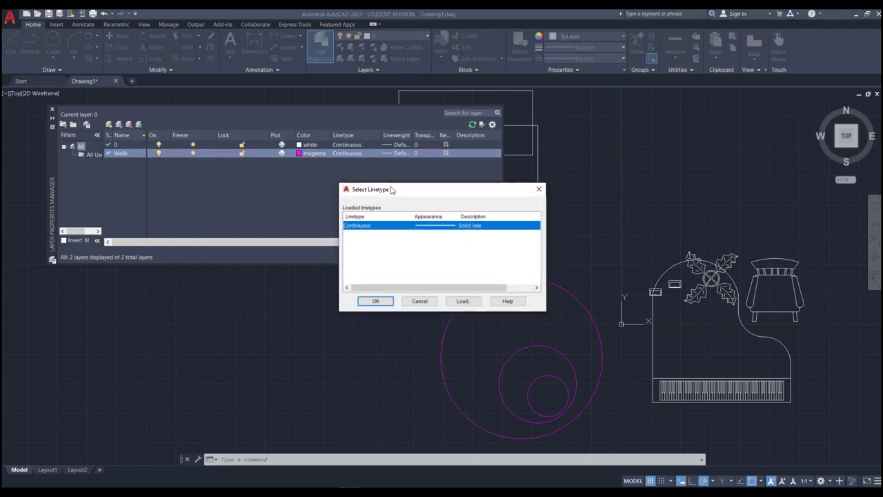
pyautogui.moveTo(391, 190); pyautogui.dragTo(303, 177)
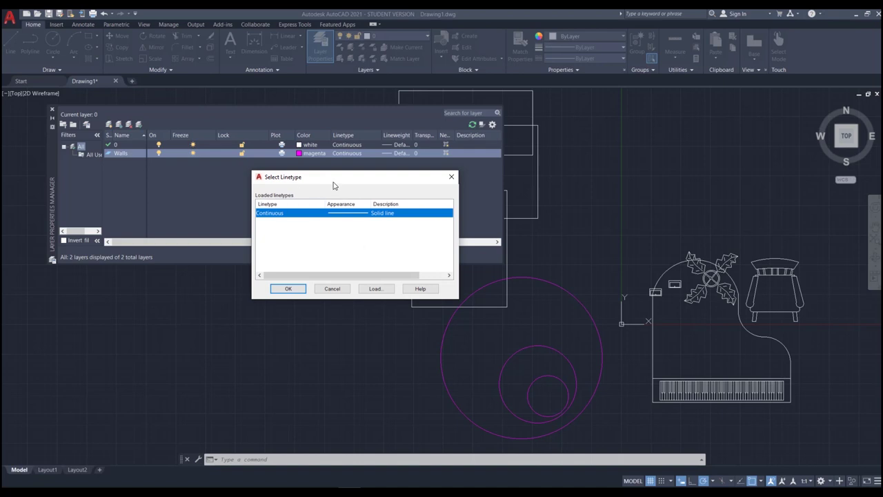
pyautogui.click(375, 290)
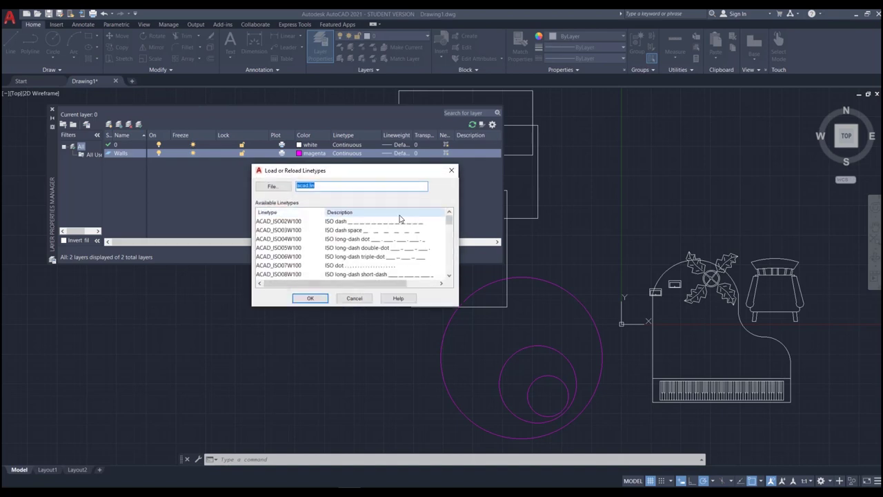
# Load the HIDDEN linetype from the acad.lin file into the drawing
pyautogui.scroll(-2, 368, 256)
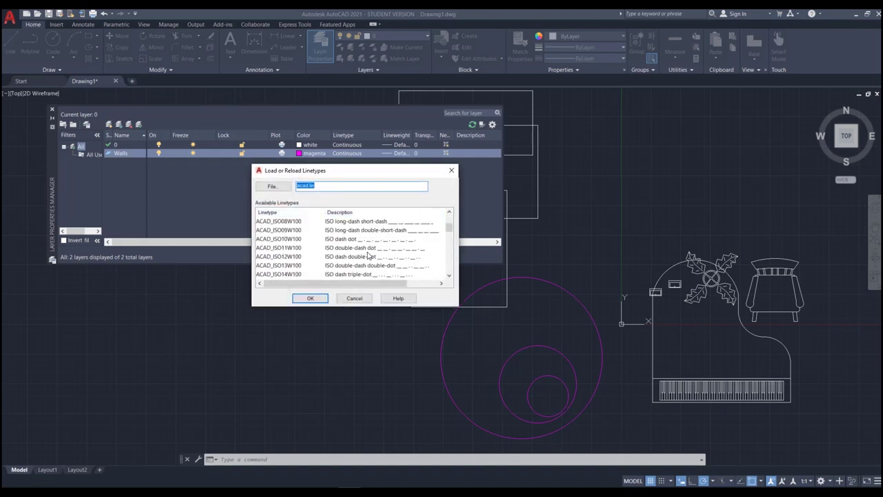
pyautogui.scroll(-2, 385, 249)
pyautogui.scroll(-3, 385, 249)
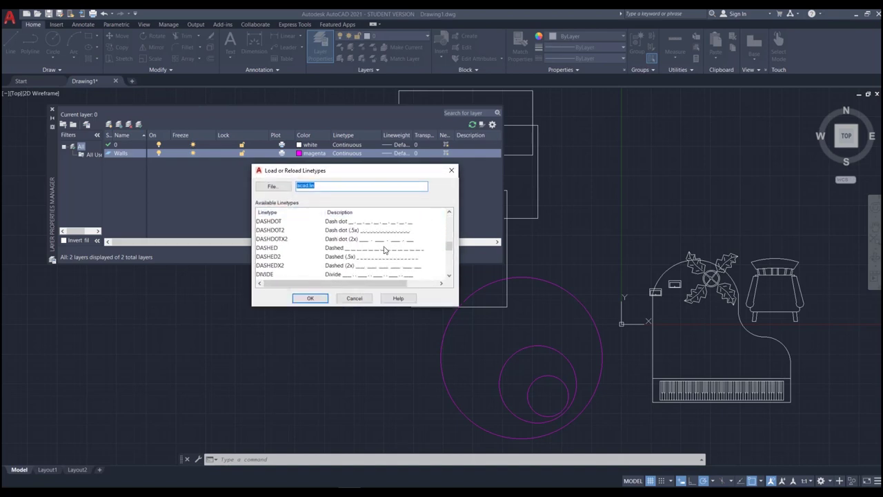
pyautogui.scroll(-4, 385, 249)
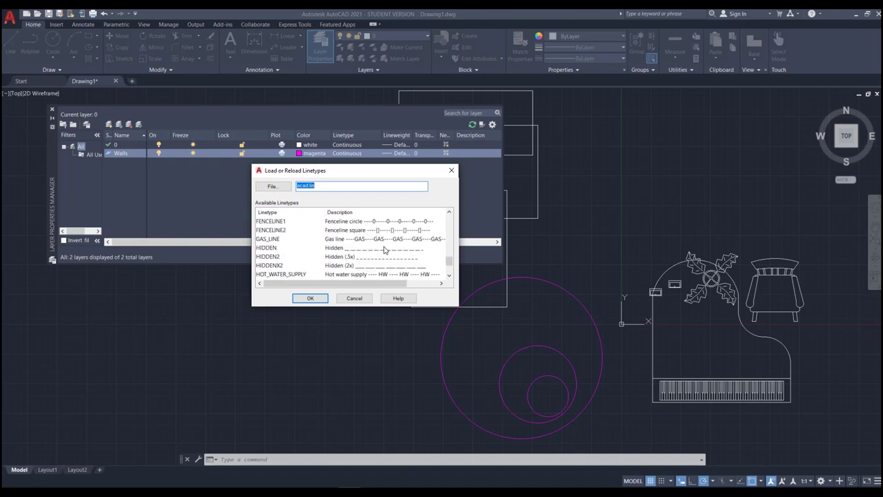
pyautogui.click(274, 249)
pyautogui.scroll(7, 334, 240)
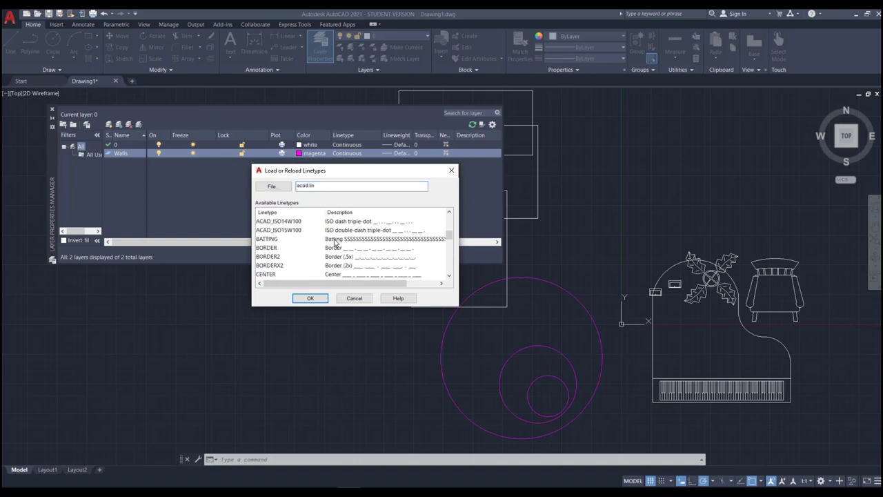
pyautogui.scroll(2, 334, 240)
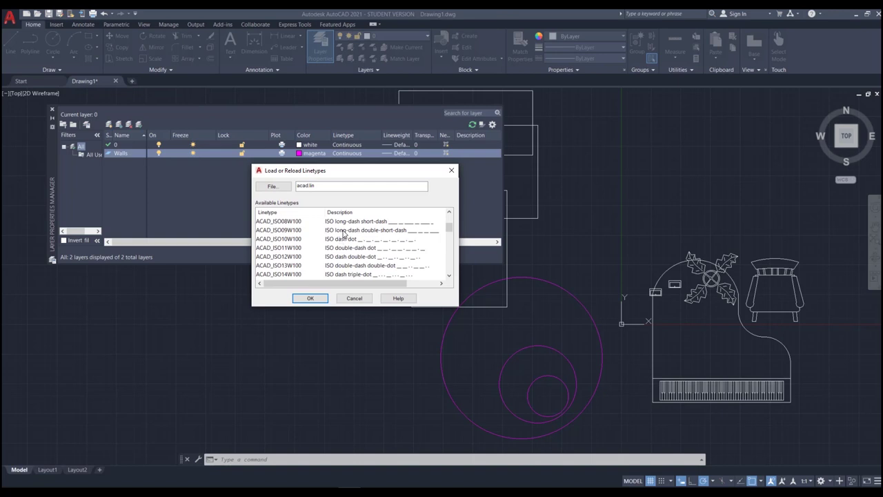
pyautogui.moveTo(328, 171); pyautogui.dragTo(422, 186)
pyautogui.scroll(2, 412, 248)
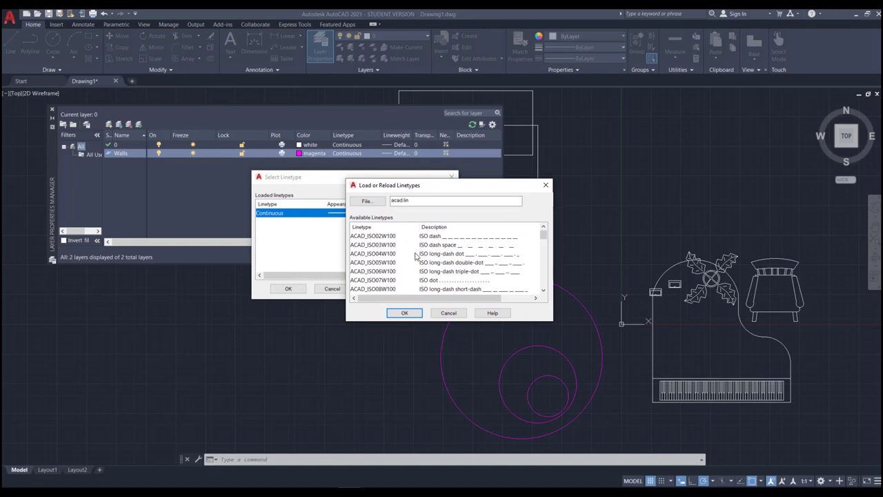
pyautogui.scroll(-5, 416, 257)
pyautogui.scroll(-6, 417, 256)
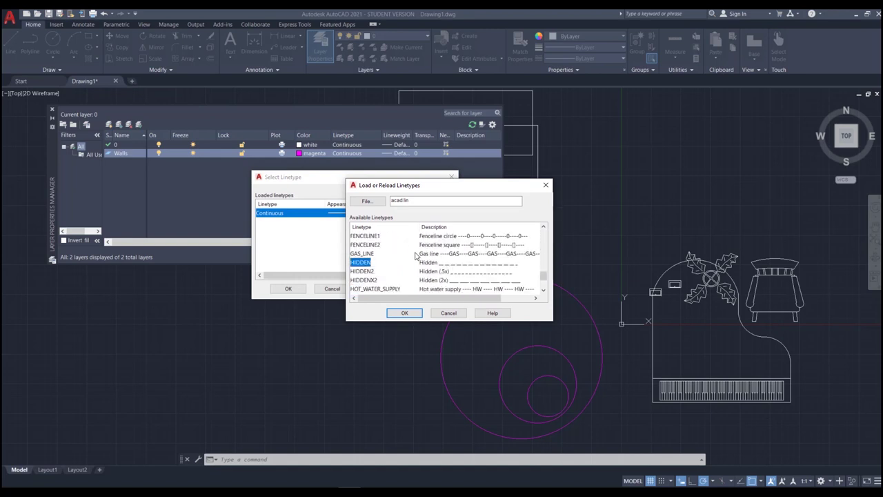
pyautogui.click(405, 313)
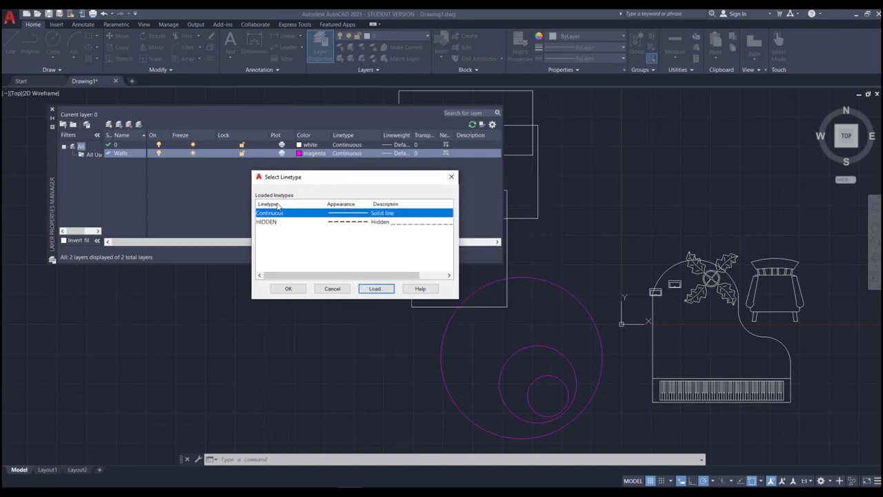
# Assign the loaded HIDDEN linetype to the Walls layer
pyautogui.click(298, 241)
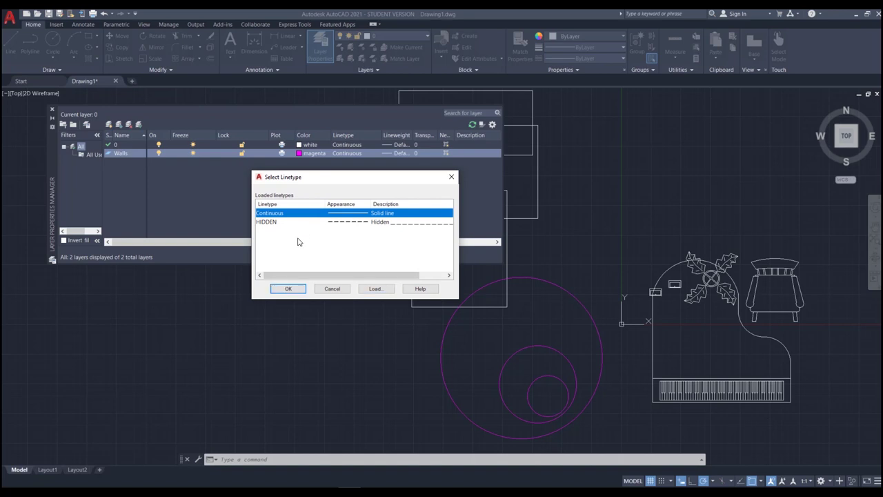
pyautogui.click(269, 222)
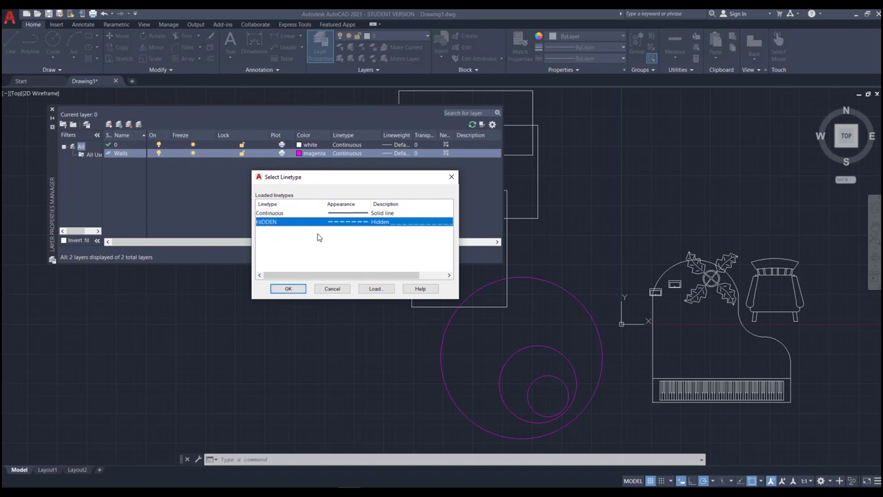
pyautogui.click(287, 290)
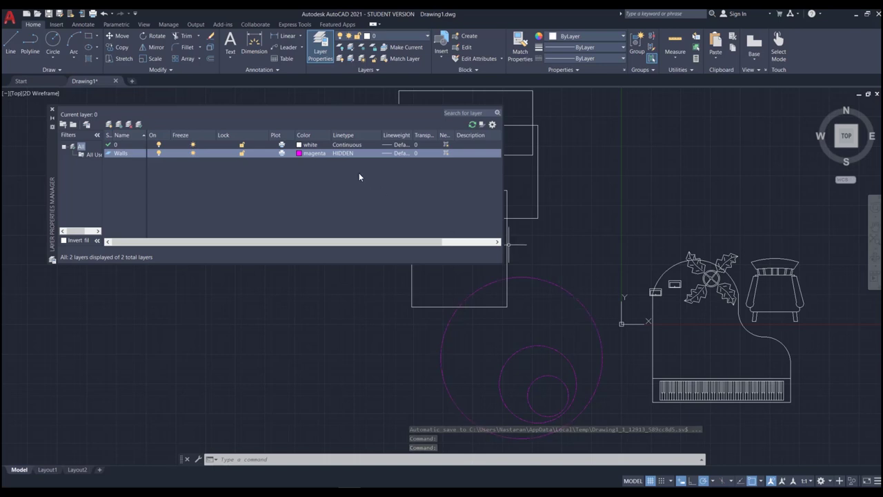
# Examine the dash pattern of the circles on the Walls layer close up and from farther away
pyautogui.scroll(5, 536, 287)
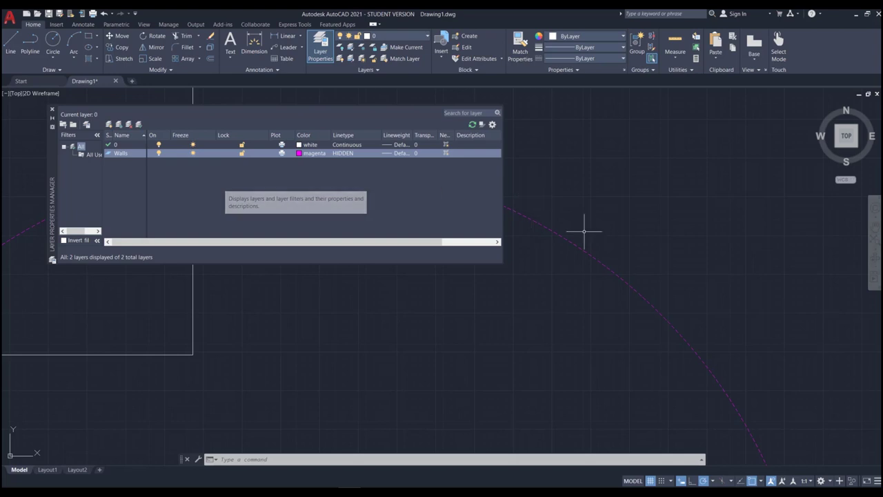
pyautogui.scroll(-4, 684, 256)
pyautogui.scroll(-4, 637, 258)
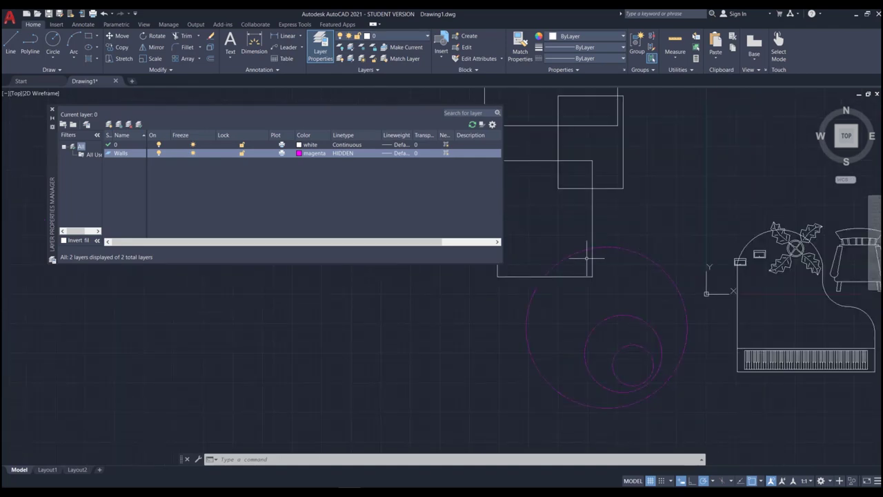
pyautogui.scroll(2, 597, 276)
pyautogui.scroll(-2, 598, 274)
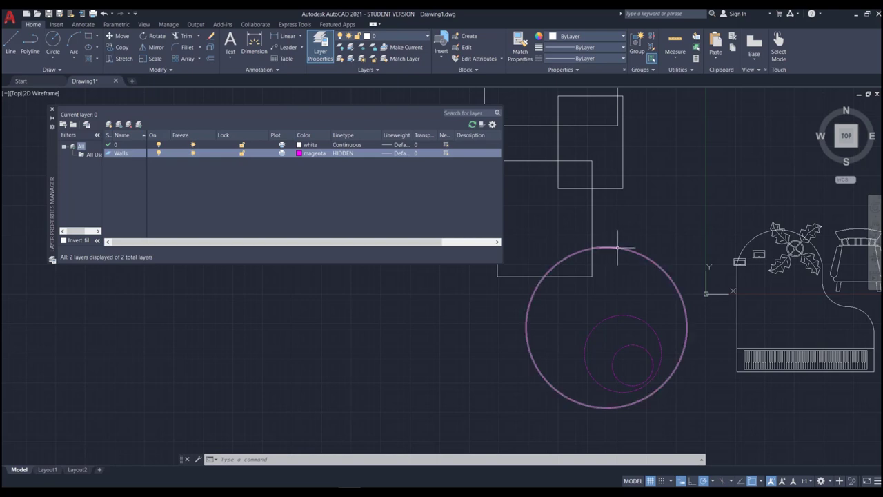
pyautogui.scroll(2, 621, 258)
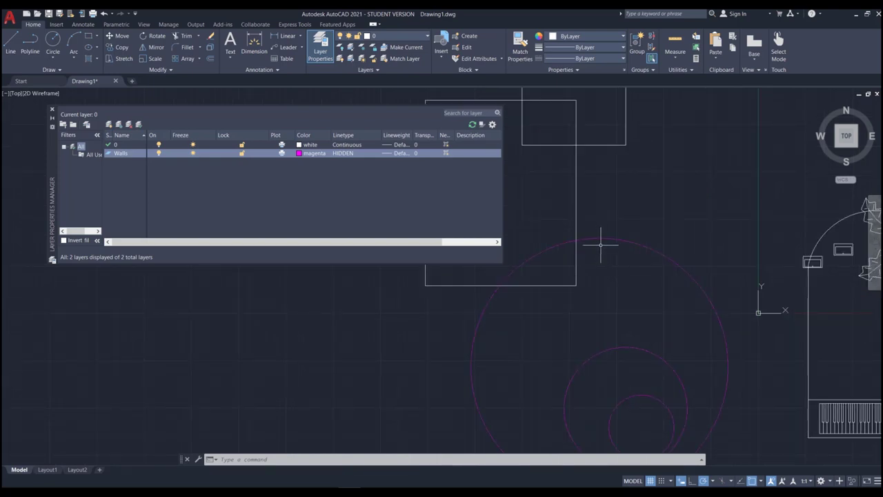
pyautogui.scroll(4, 599, 242)
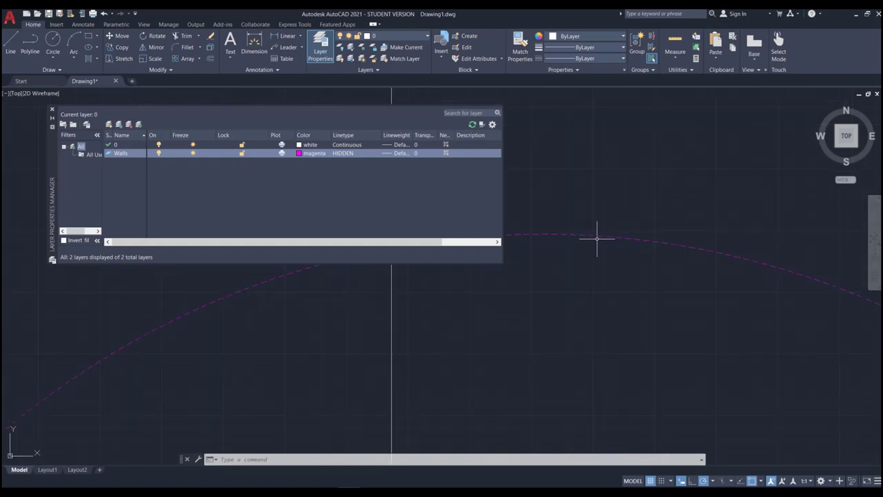
pyautogui.scroll(3, 540, 233)
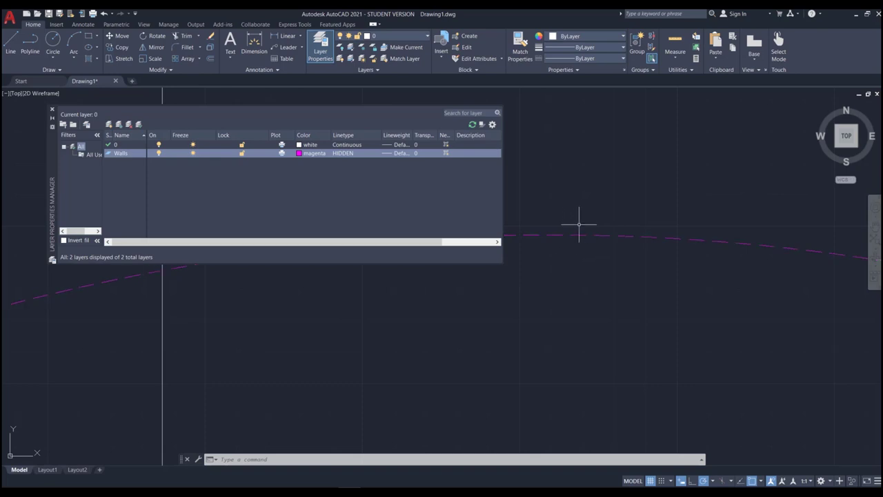
pyautogui.scroll(-2, 579, 228)
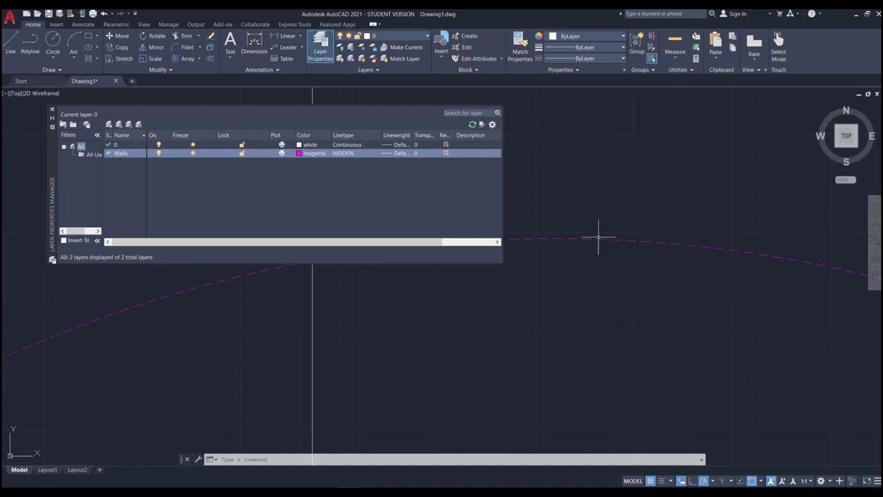
pyautogui.scroll(-2, 599, 224)
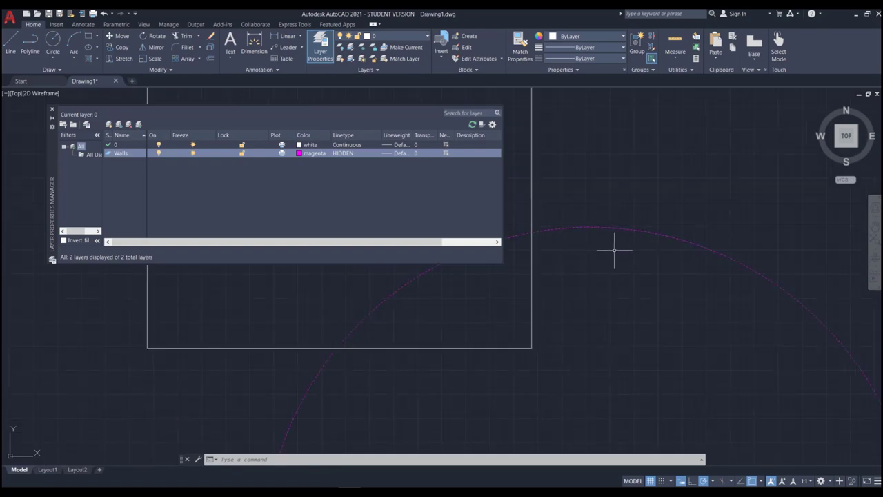
pyautogui.scroll(-1, 604, 241)
pyautogui.scroll(-2, 572, 263)
pyautogui.scroll(2, 601, 258)
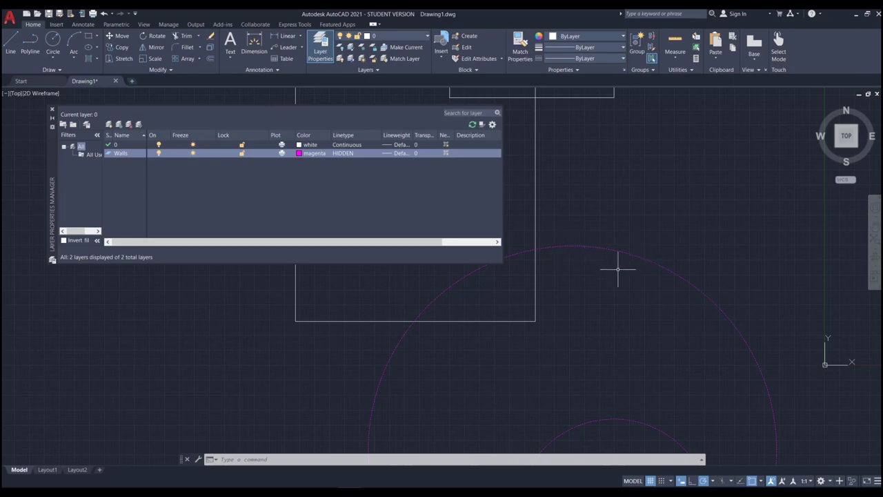
# Set the global linetype scale factor to 3 with LTSCALE and inspect the circles' dashes
pyautogui.write('LTS')
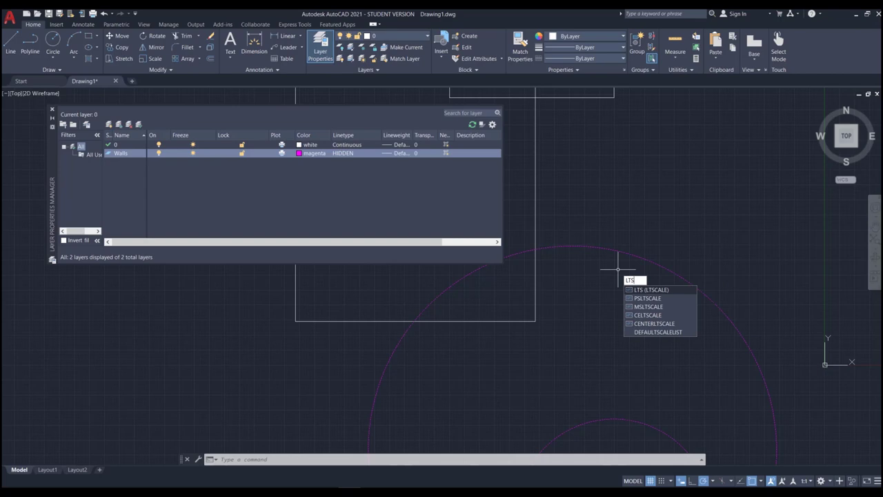
pyautogui.click(663, 291)
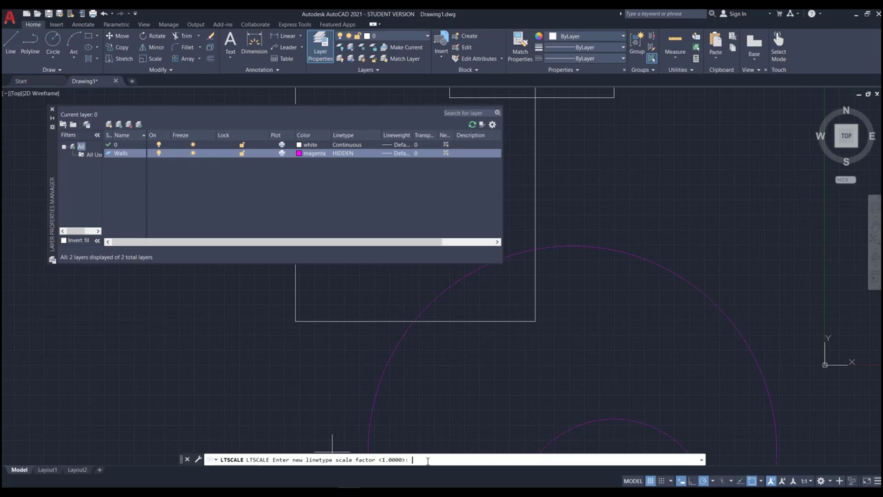
pyautogui.write('3')
pyautogui.press('Return')
pyautogui.scroll(-2, 568, 290)
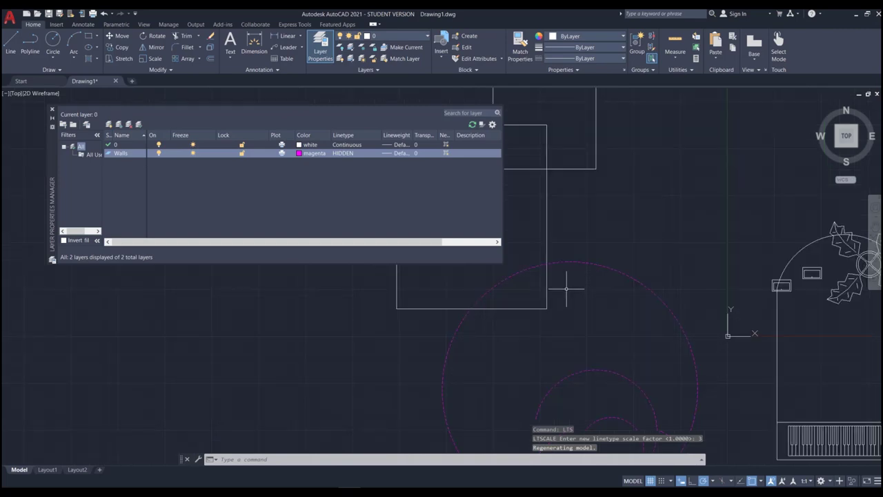
pyautogui.scroll(3, 601, 268)
pyautogui.scroll(-3, 594, 278)
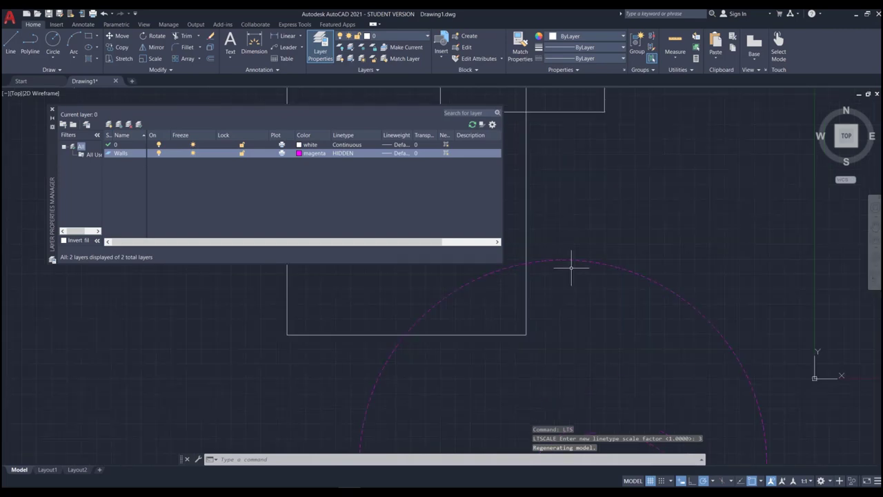
pyautogui.scroll(2, 574, 267)
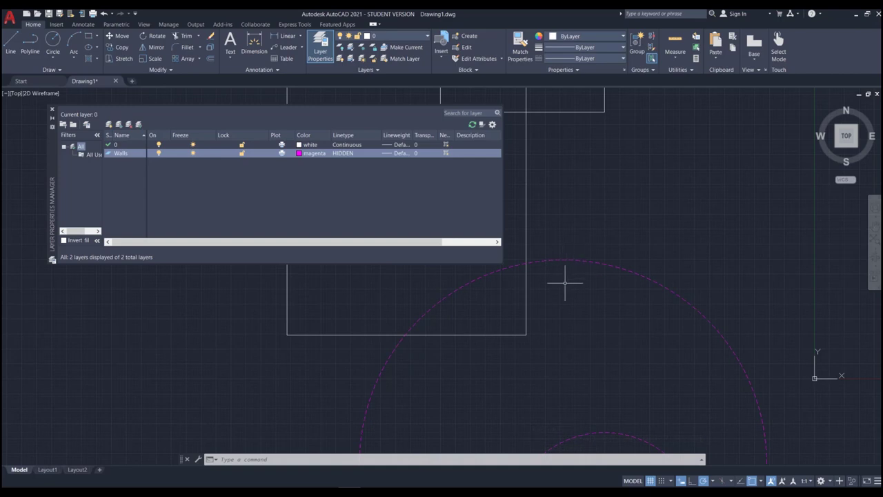
# Set the global linetype scale factor to 10 with LTSCALE and check the dashes on all three circles
pyautogui.write('lts')
pyautogui.press('Return')
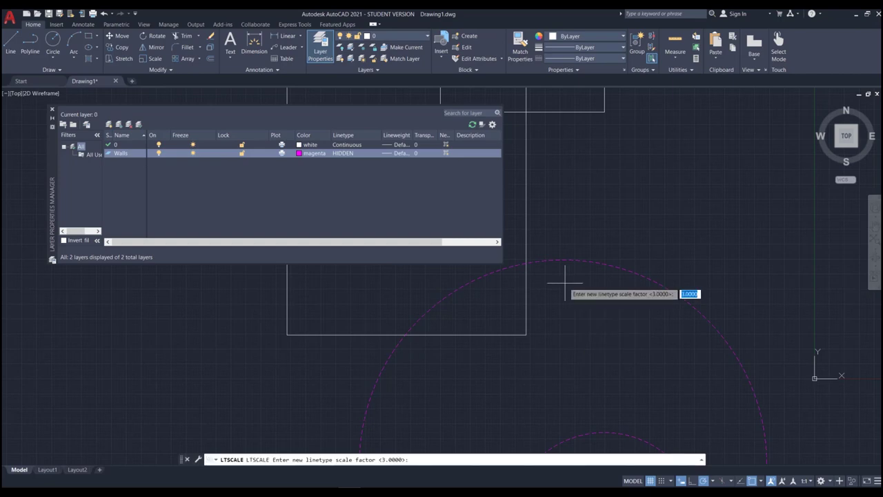
pyautogui.write('10')
pyautogui.press('Return')
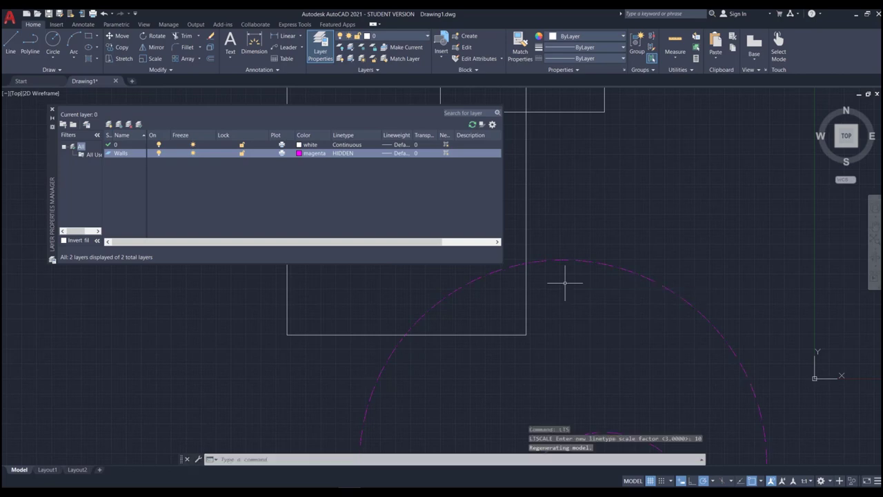
pyautogui.scroll(-4, 587, 256)
pyautogui.scroll(-2, 597, 287)
pyautogui.scroll(2, 600, 269)
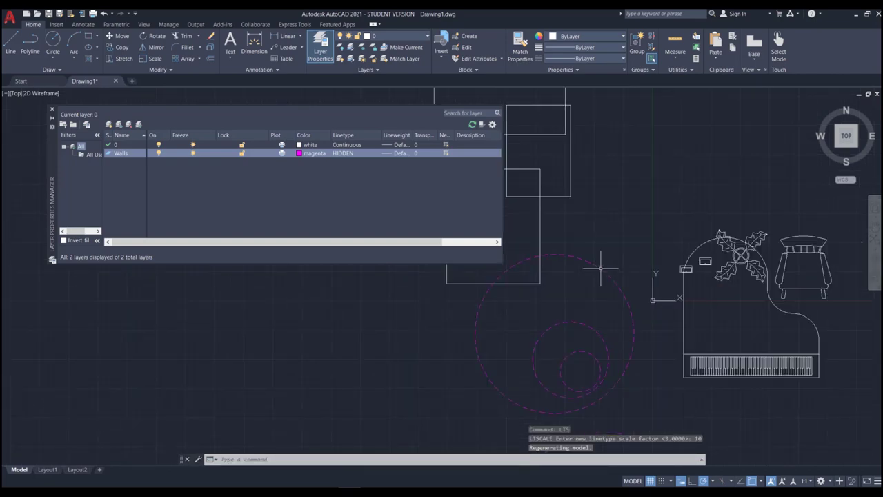
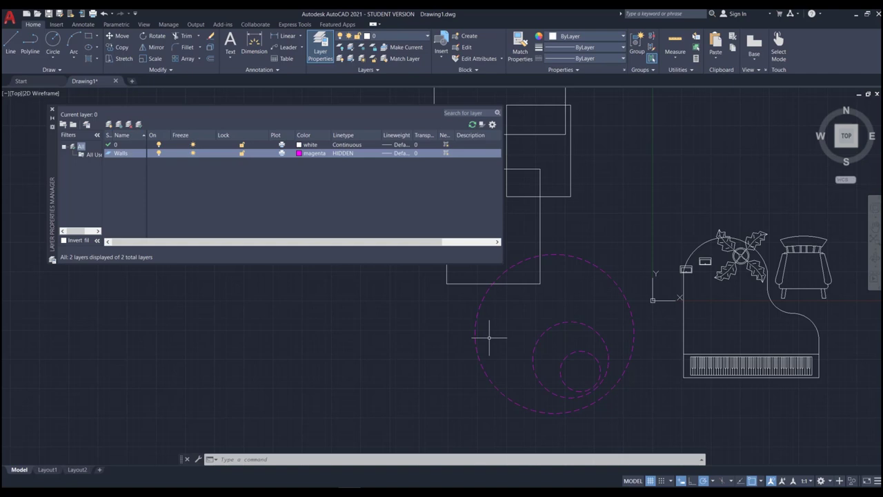
# Set the individual linetype scale of the largest circle to 5 in its properties and clear the selection
pyautogui.click(487, 315)
pyautogui.click(477, 332)
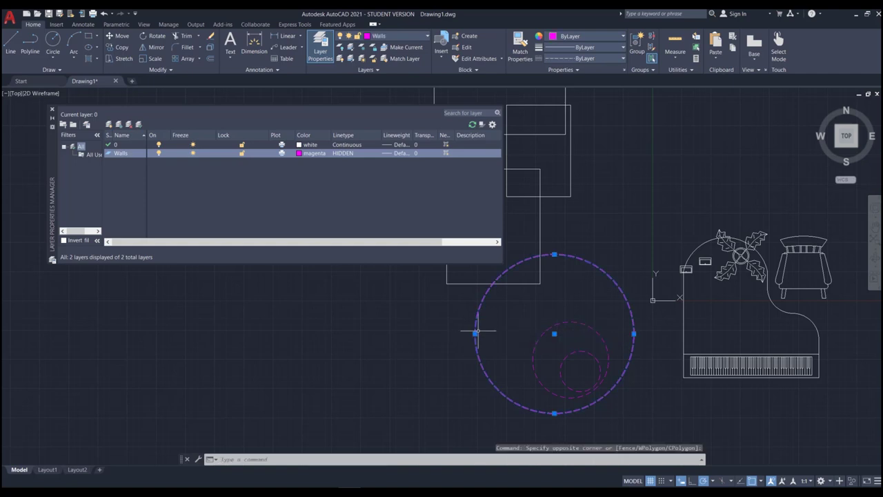
pyautogui.rightClick(475, 321)
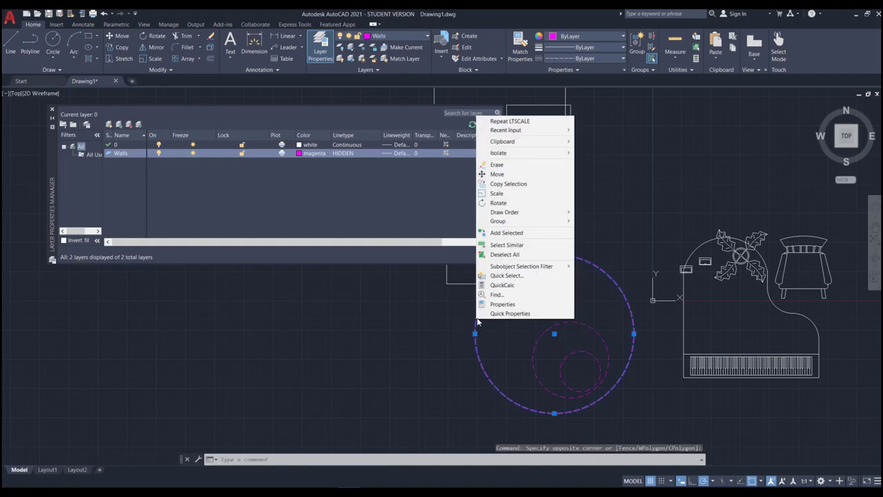
pyautogui.click(512, 304)
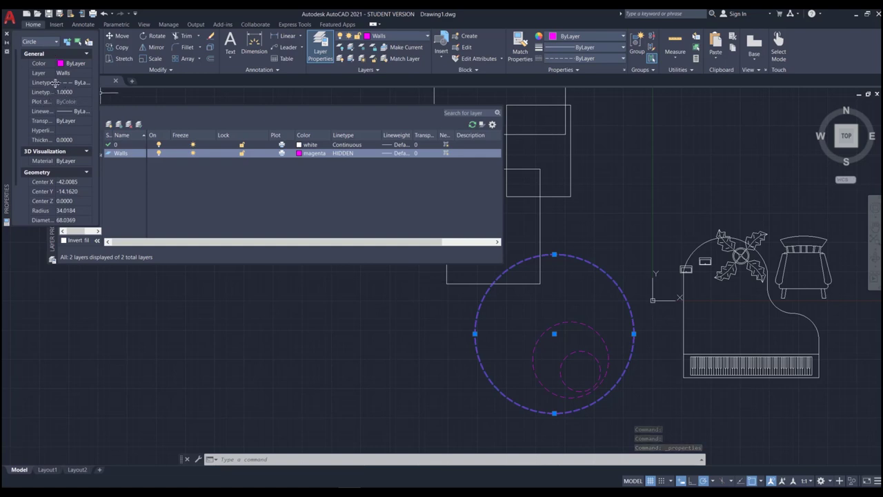
pyautogui.moveTo(60, 82); pyautogui.dragTo(132, 86)
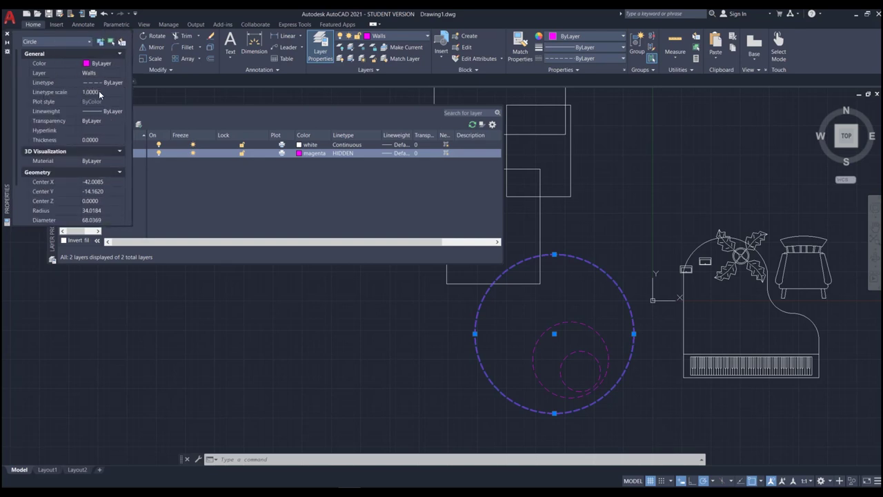
pyautogui.click(101, 92)
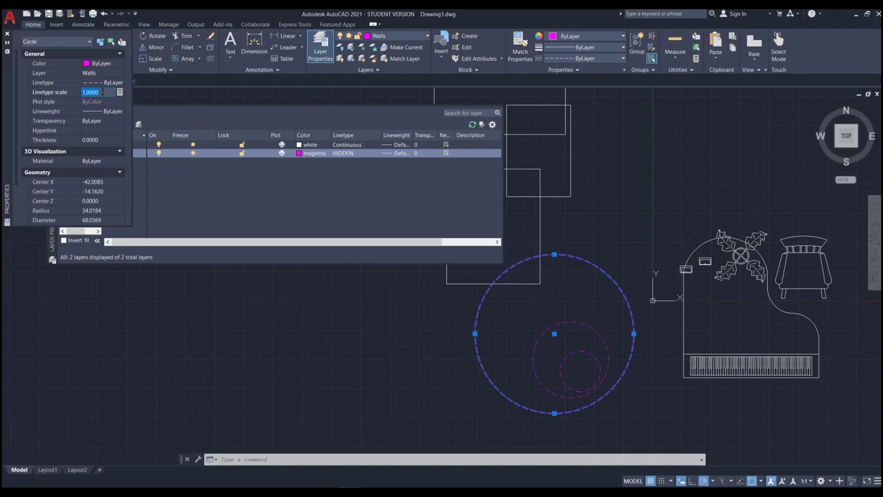
pyautogui.write('5')
pyautogui.press('Return')
pyautogui.press('Escape')
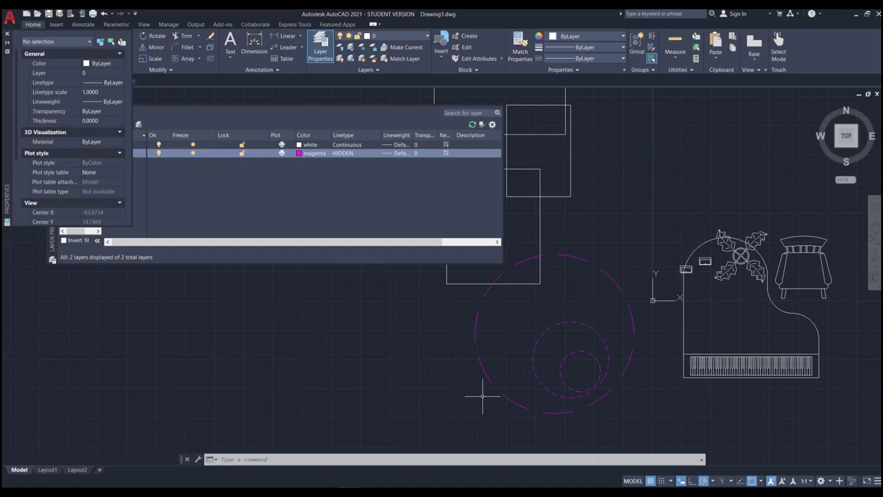
# Close the Properties palette
pyautogui.click(7, 34)
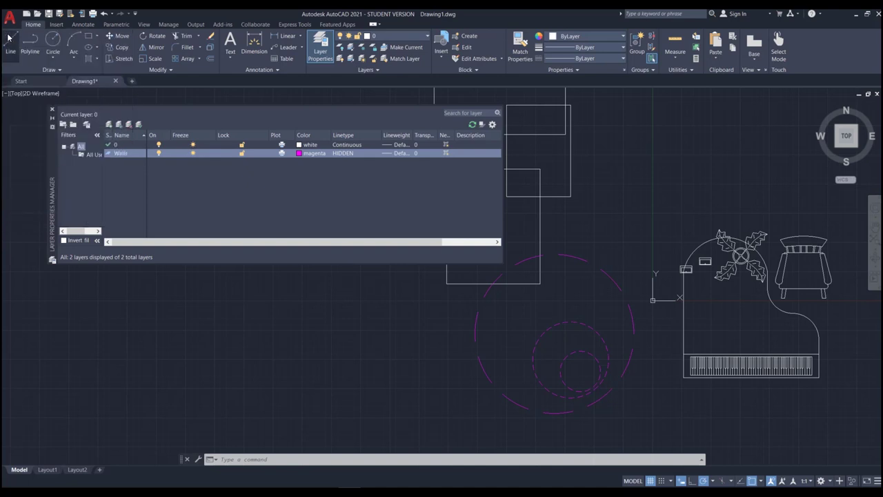
pyautogui.click(577, 361)
pyautogui.click(460, 404)
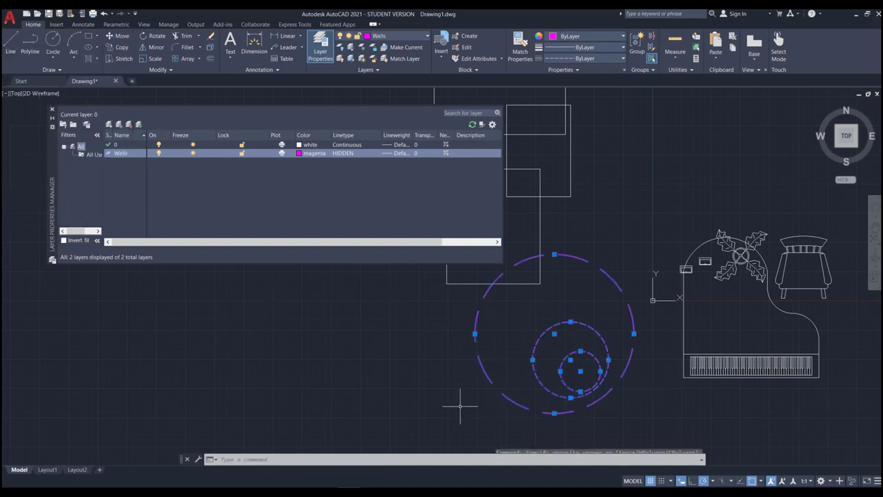
pyautogui.rightClick(533, 361)
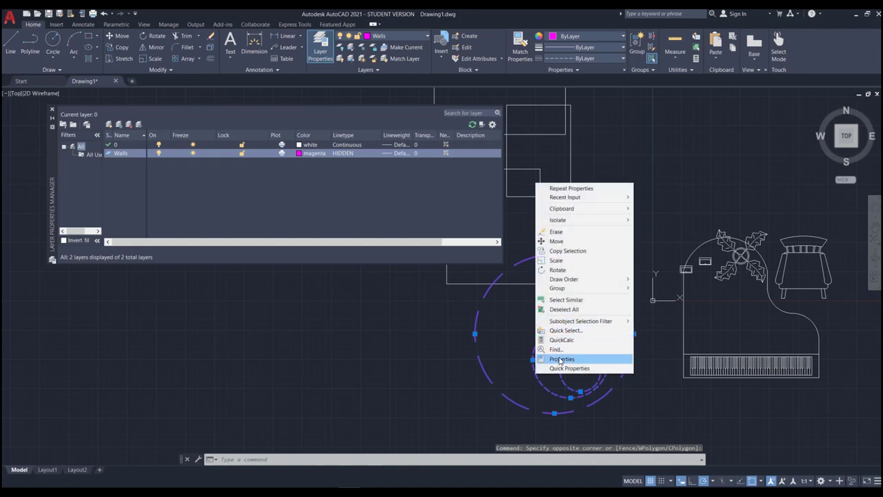
pyautogui.click(485, 361)
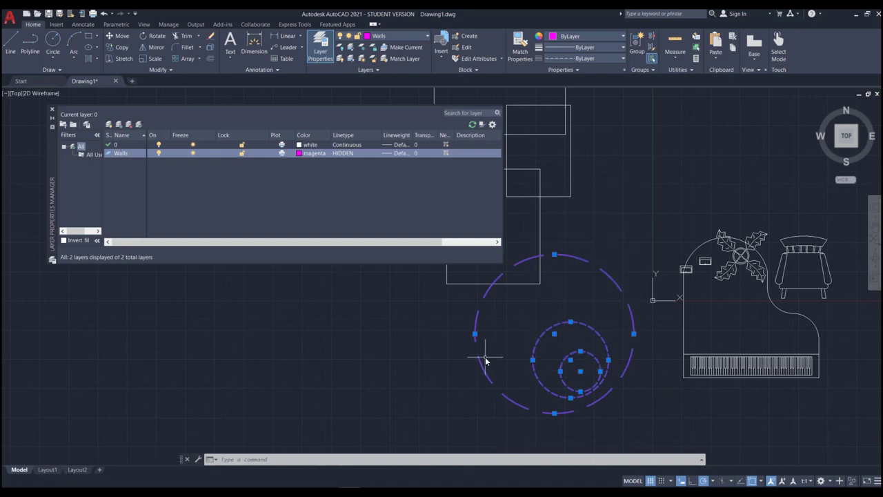
pyautogui.press('Escape')
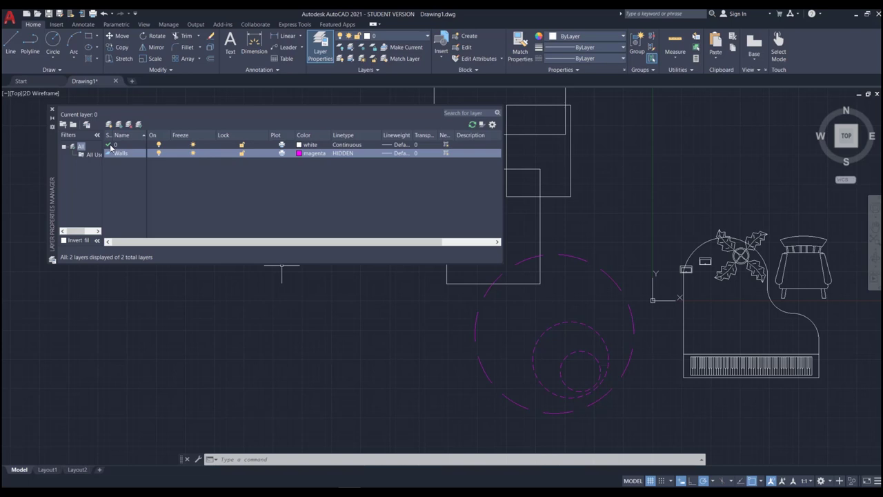
# Draw two overlapping rectangles on layer 0 to the left of the circles, the first about 31 by 26 units
pyautogui.click(307, 338)
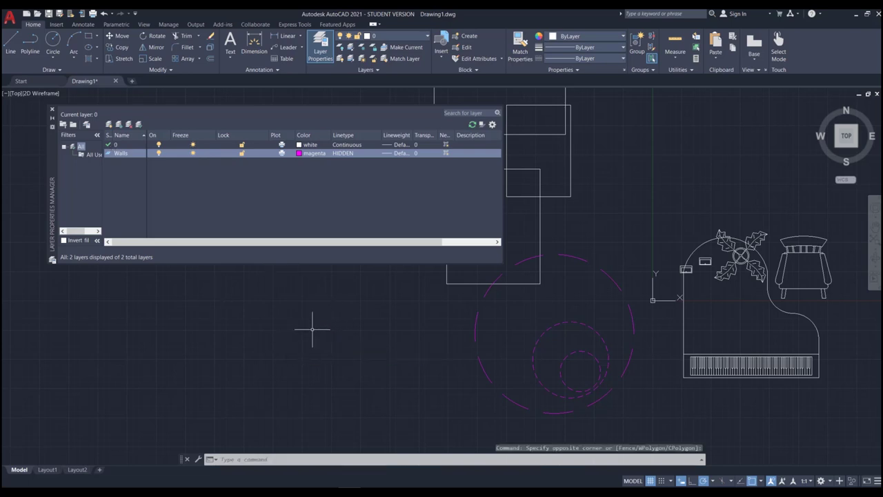
pyautogui.write('rec')
pyautogui.press('Return')
pyautogui.click(281, 304)
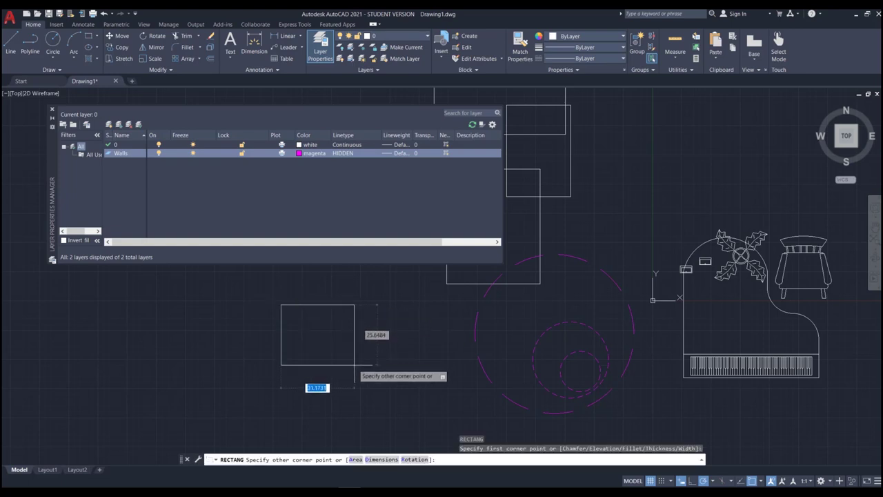
pyautogui.click(354, 364)
pyautogui.press('Return')
pyautogui.click(314, 334)
pyautogui.click(212, 386)
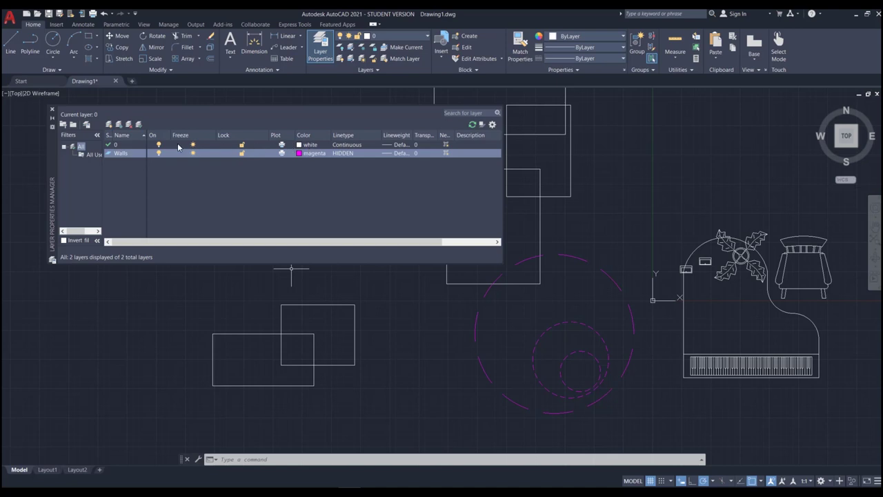
# Switch the current layer back and forth between Walls and 0, leaving Walls current
pyautogui.doubleClick(107, 154)
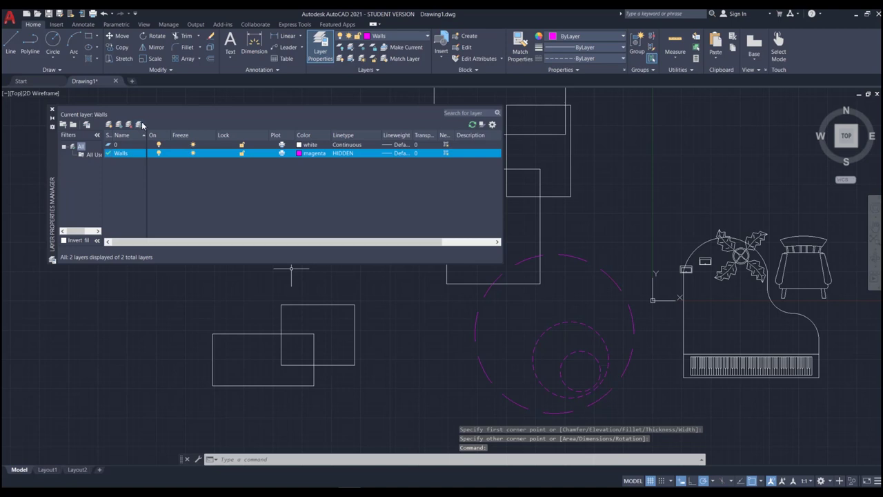
pyautogui.doubleClick(109, 145)
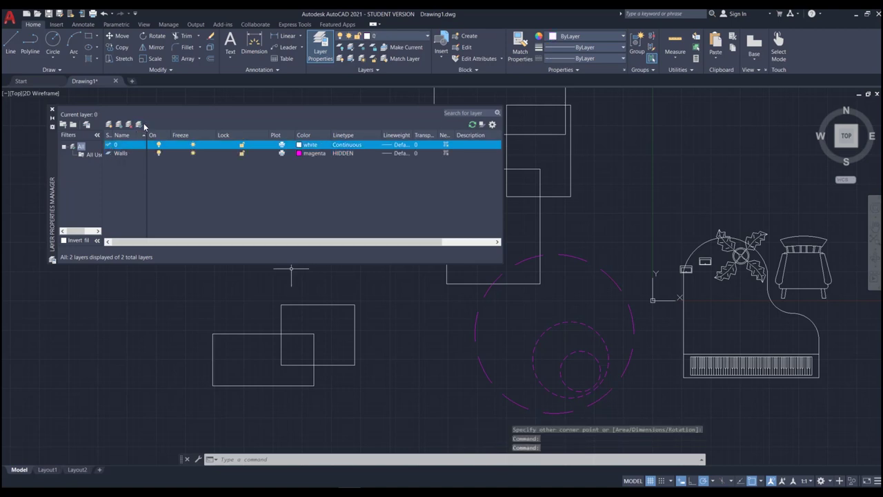
pyautogui.doubleClick(109, 153)
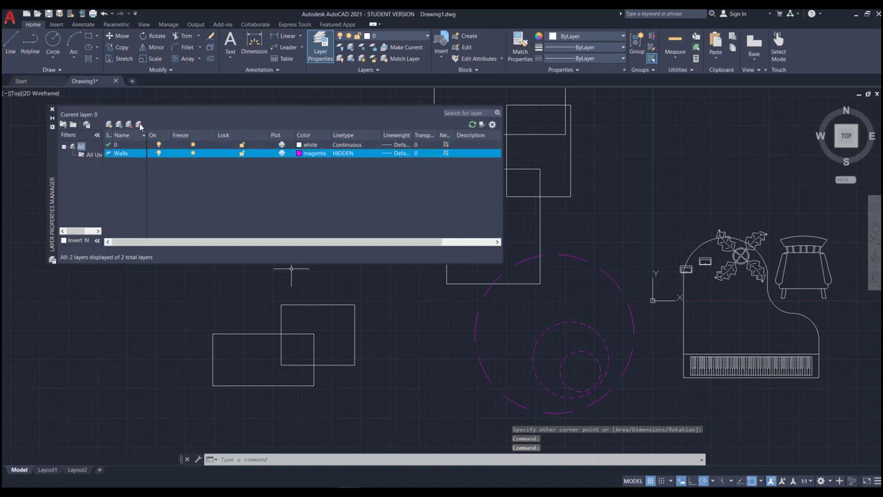
pyautogui.click(140, 126)
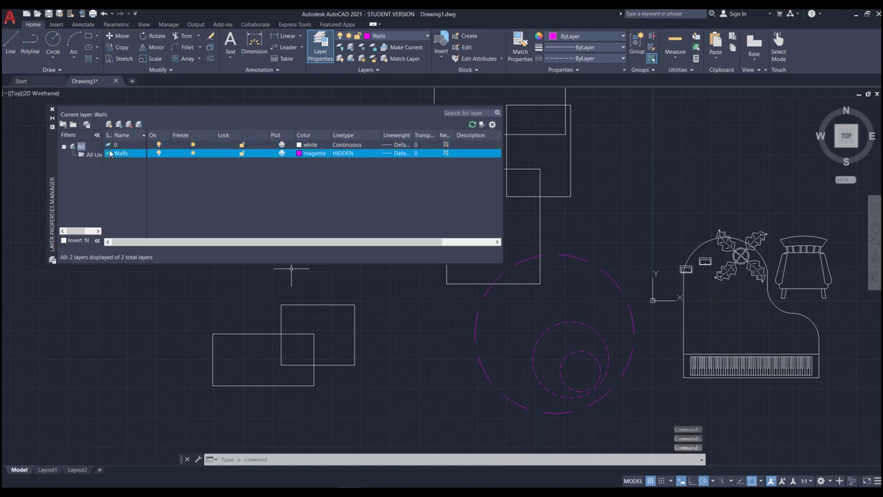
# Draw a chain of seven connected line segments on the Walls layer, crossing the wider of the two new rectangles
pyautogui.write('l')
pyautogui.press('Return')
pyautogui.click(160, 304)
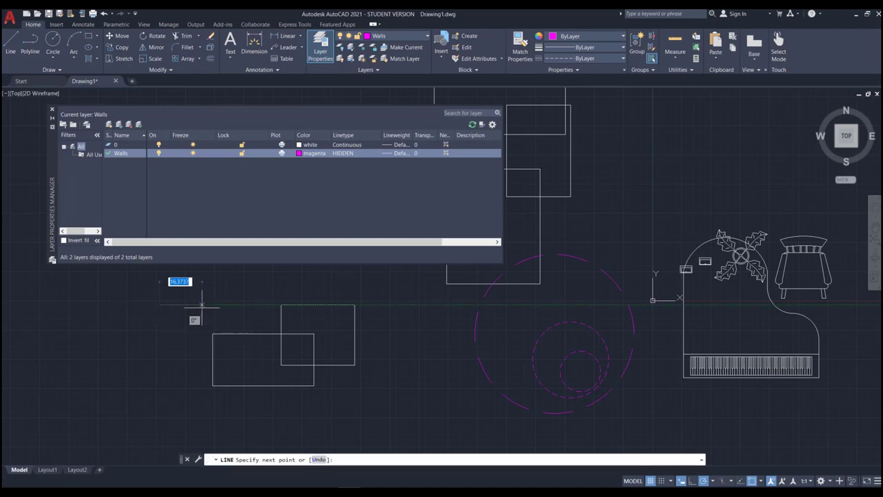
pyautogui.click(218, 304)
pyautogui.click(217, 409)
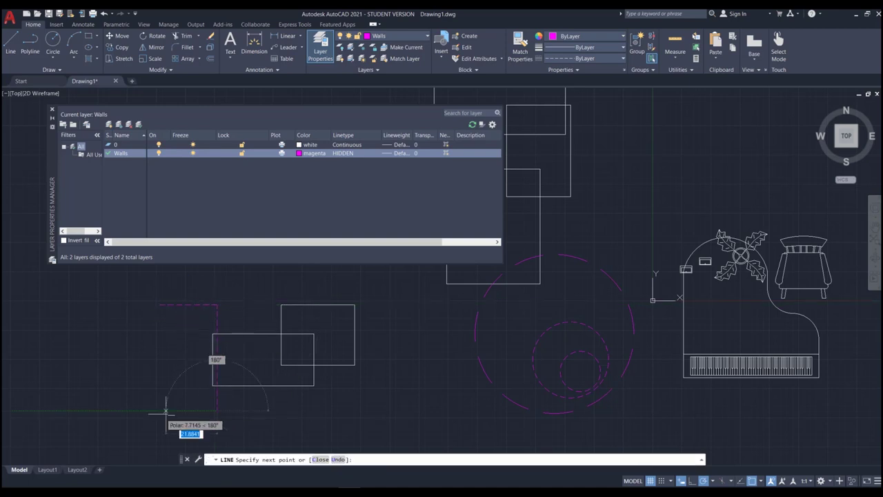
pyautogui.click(100, 416)
pyautogui.click(100, 350)
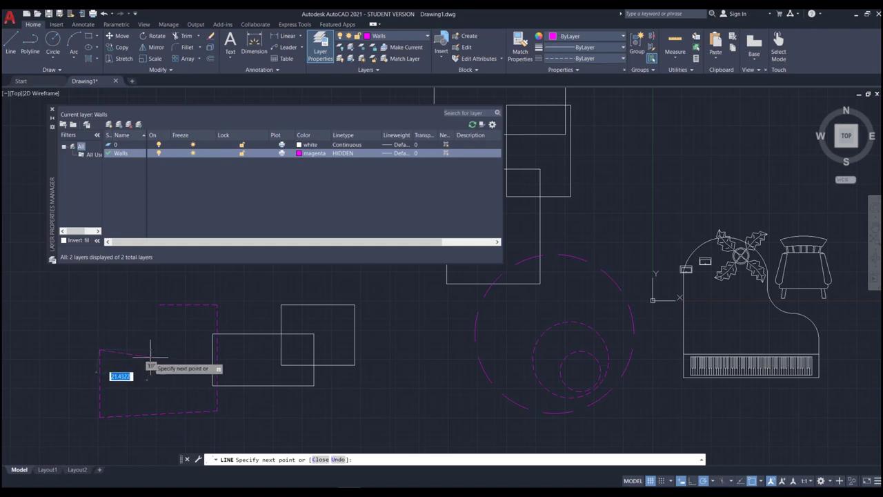
pyautogui.click(157, 349)
pyautogui.click(157, 433)
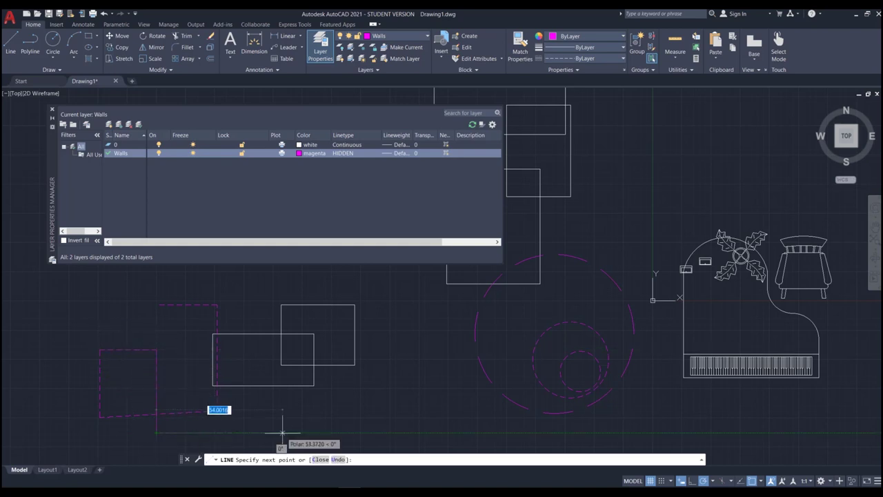
pyautogui.click(285, 433)
pyautogui.press('Return')
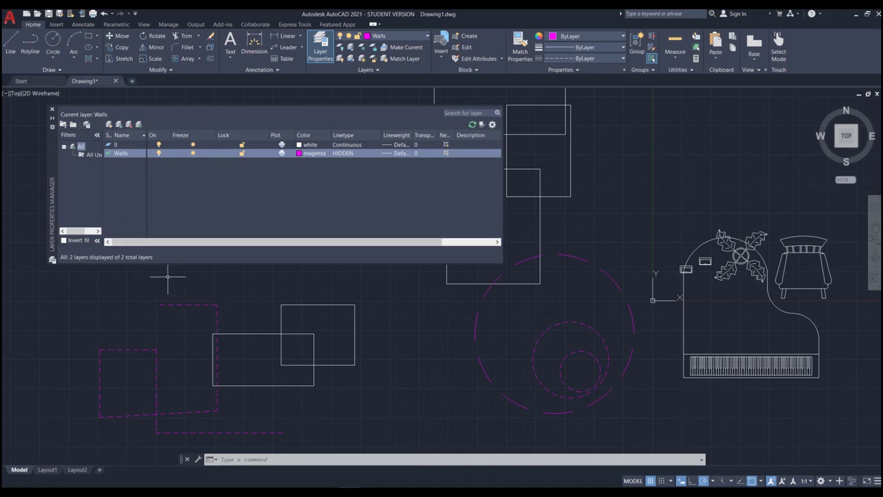
# Make layer 0 current by picking it up from the upper of the two overlapping rectangles with Make Current
pyautogui.scroll(2, 300, 322)
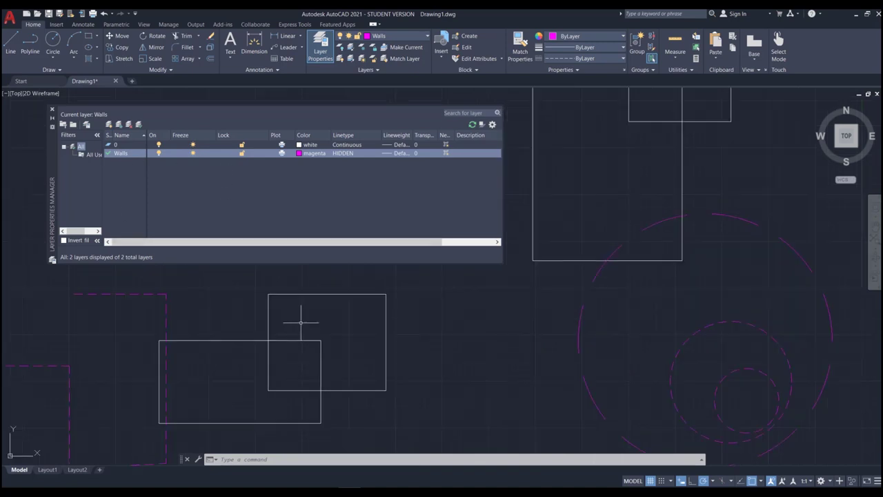
pyautogui.scroll(-2, 454, 301)
pyautogui.scroll(2, 380, 325)
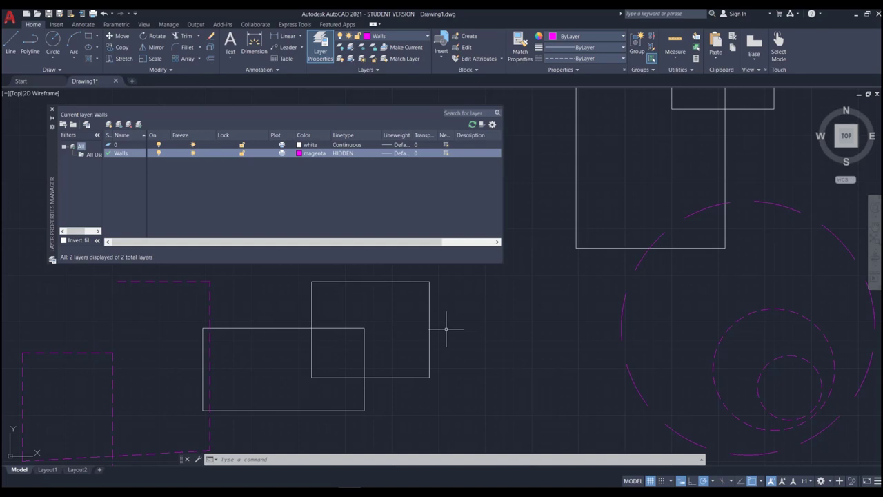
pyautogui.click(429, 304)
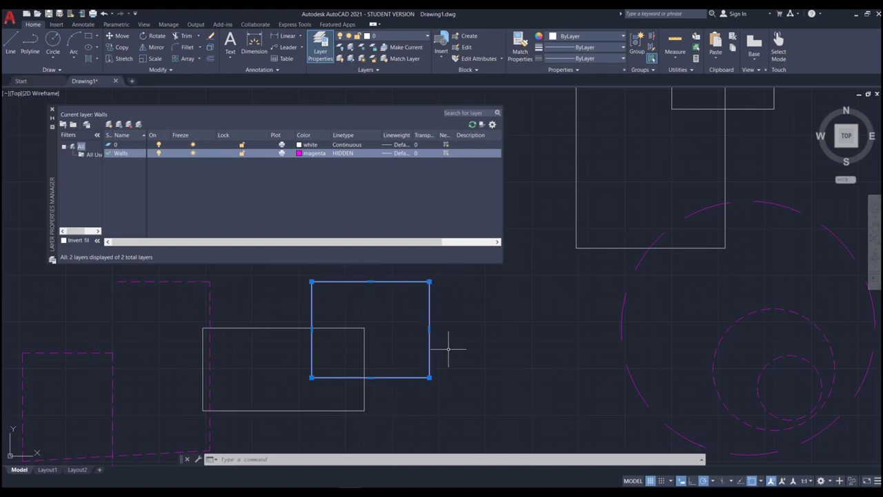
pyautogui.press('Escape')
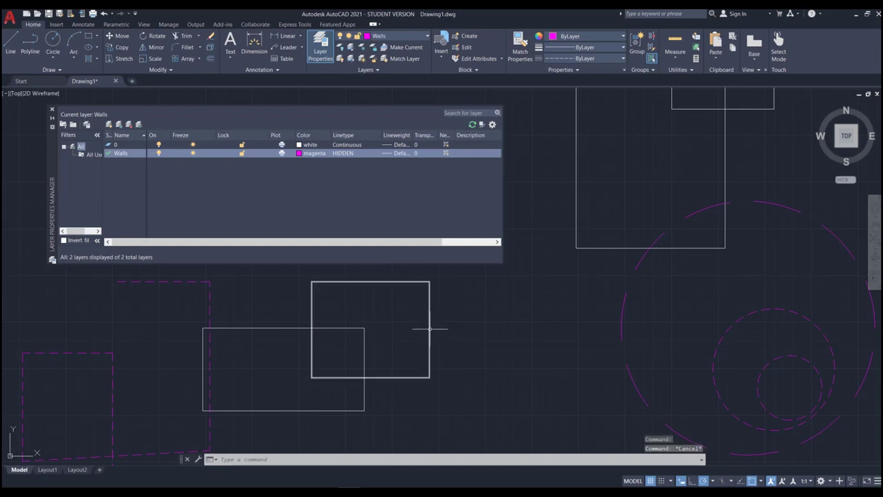
pyautogui.click(429, 329)
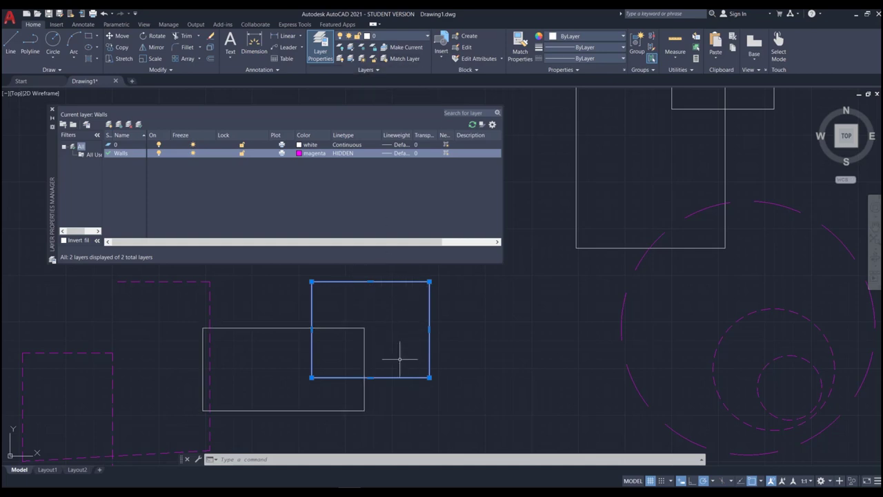
pyautogui.click(397, 47)
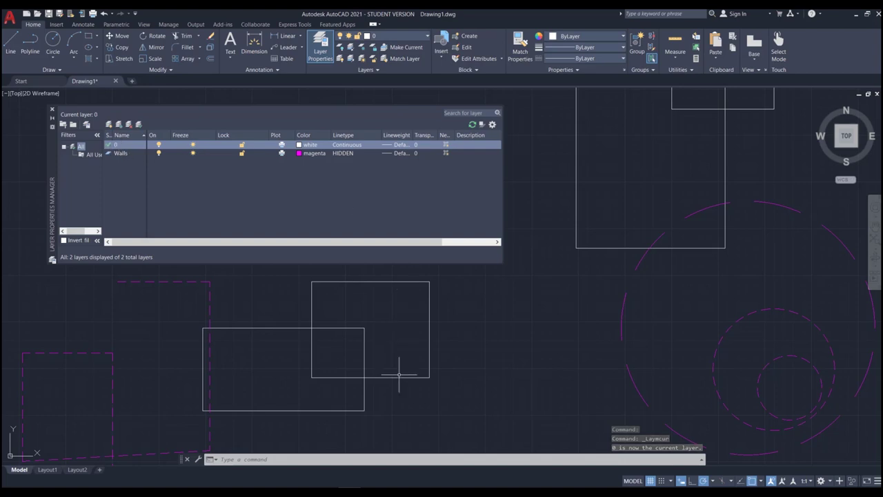
# Make Walls the current layer from the vertical dashed line with Make Current, and close the Layer Properties Manager
pyautogui.click(209, 292)
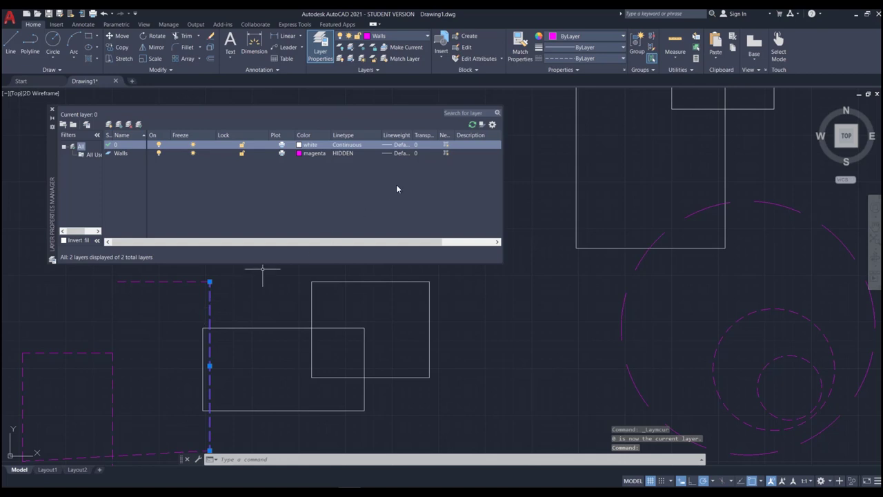
pyautogui.click(400, 48)
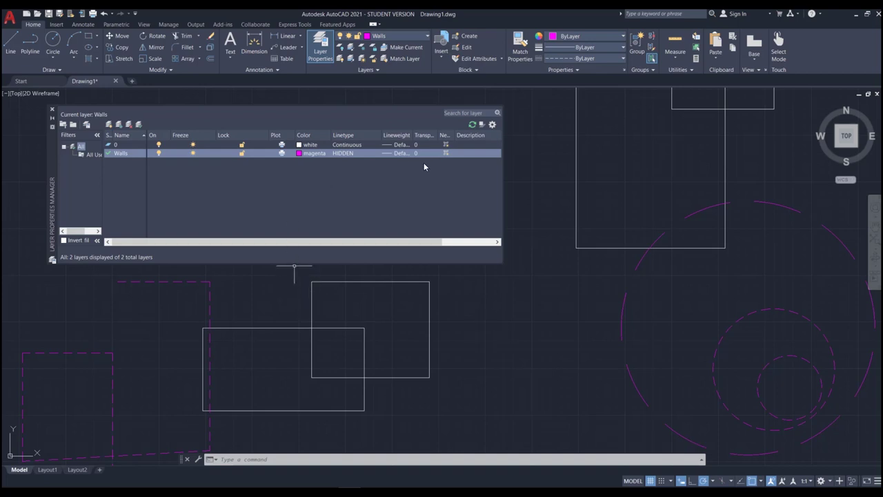
pyautogui.click(51, 109)
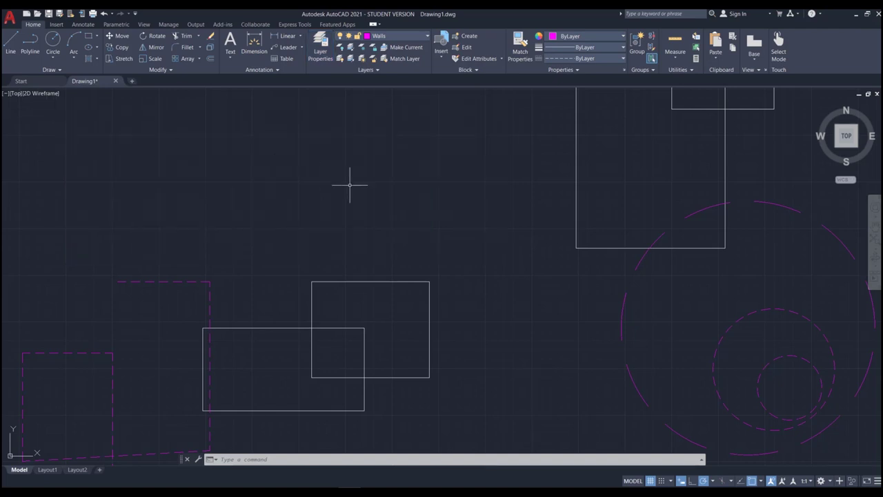
# Override the object colour of the upper overlapping rectangle with Green and clear the selection
pyautogui.scroll(-2, 501, 184)
pyautogui.scroll(2, 272, 298)
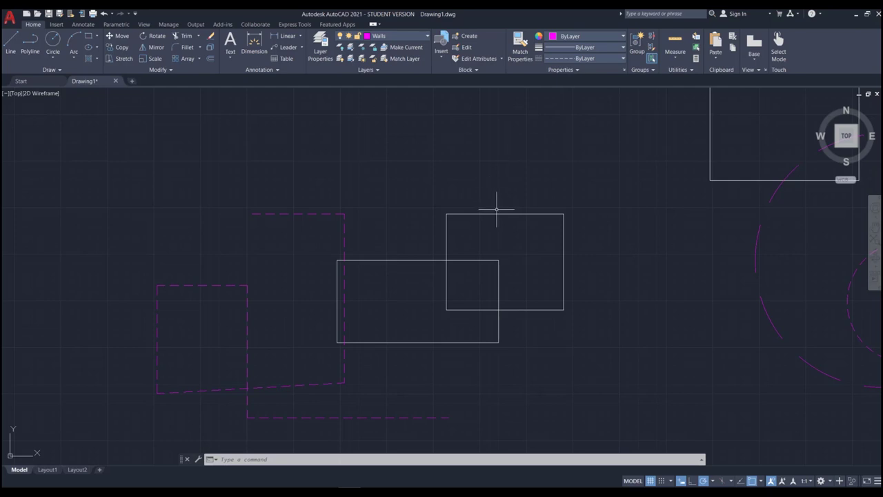
pyautogui.click(563, 197)
pyautogui.click(544, 229)
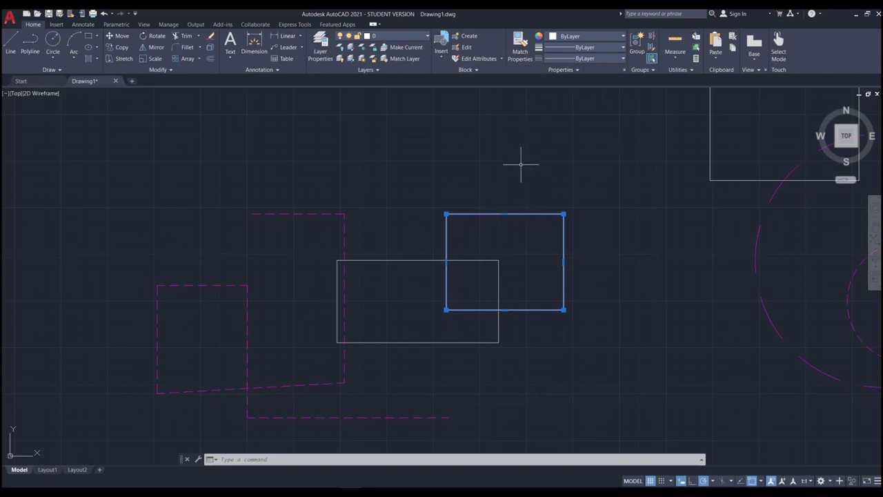
pyautogui.click(589, 48)
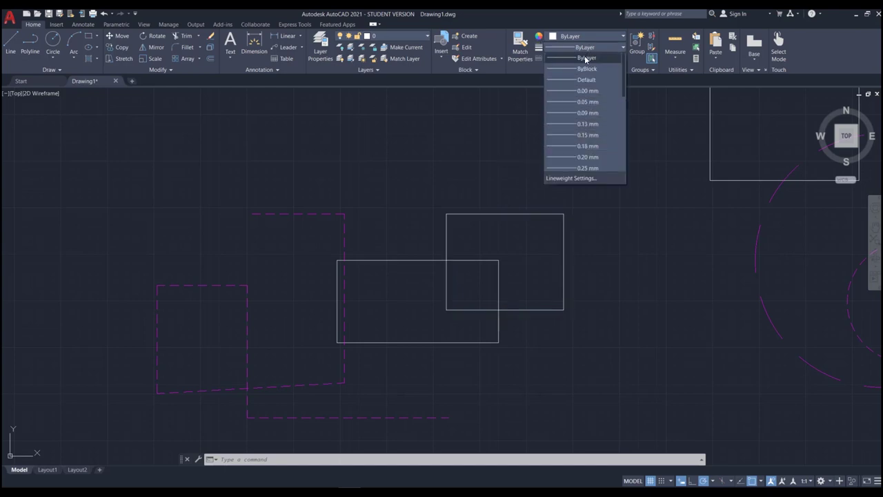
pyautogui.click(593, 36)
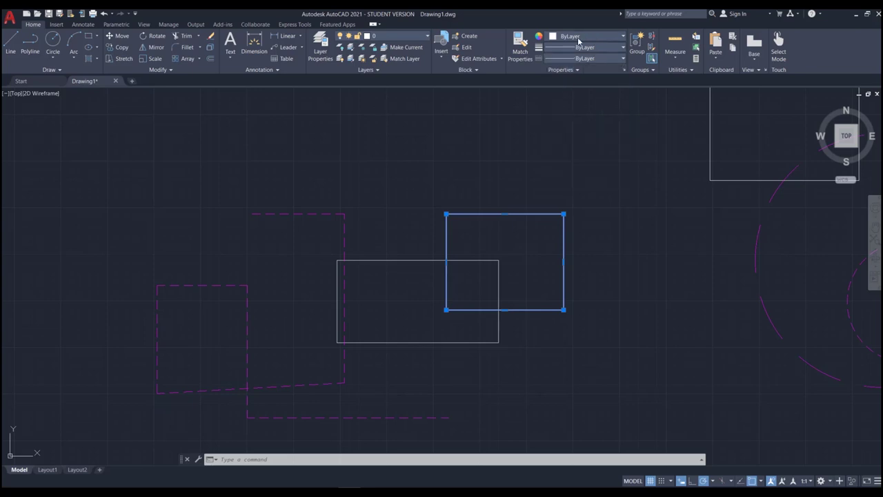
pyautogui.click(609, 37)
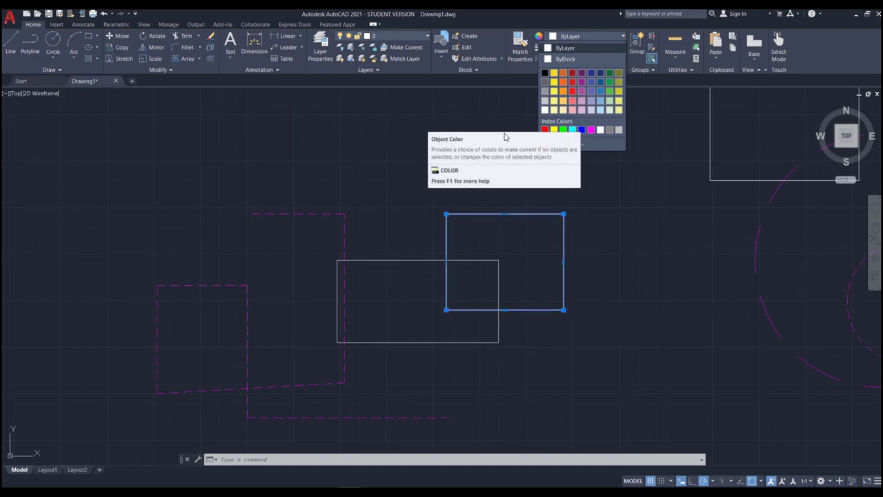
pyautogui.click(563, 129)
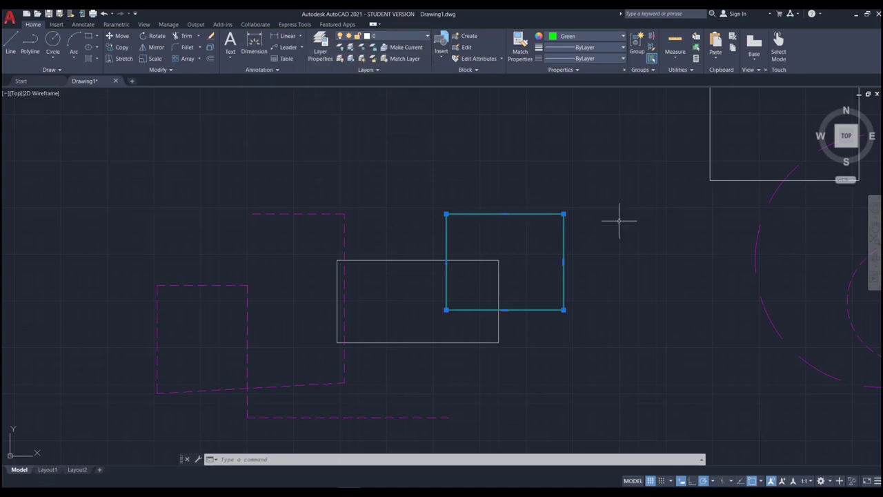
pyautogui.press('Escape')
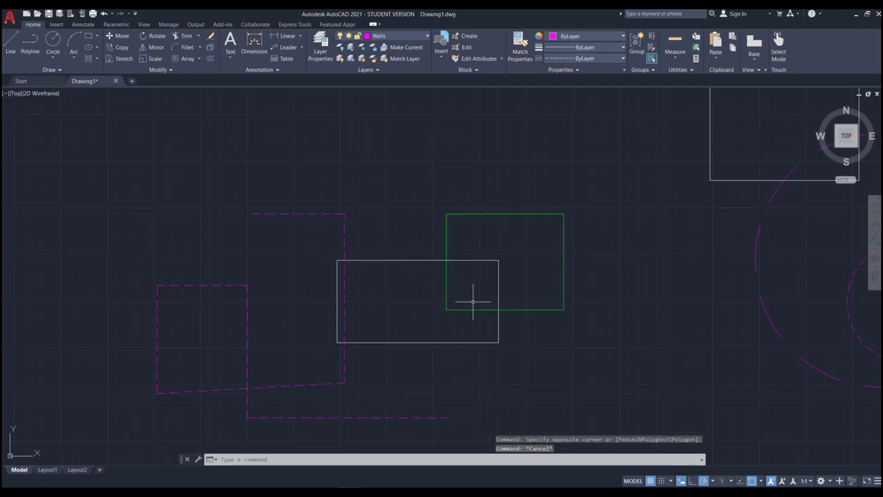
# Inspect the green rectangle's properties in the Properties palette, close the palette and clear the selection
pyautogui.click(526, 203)
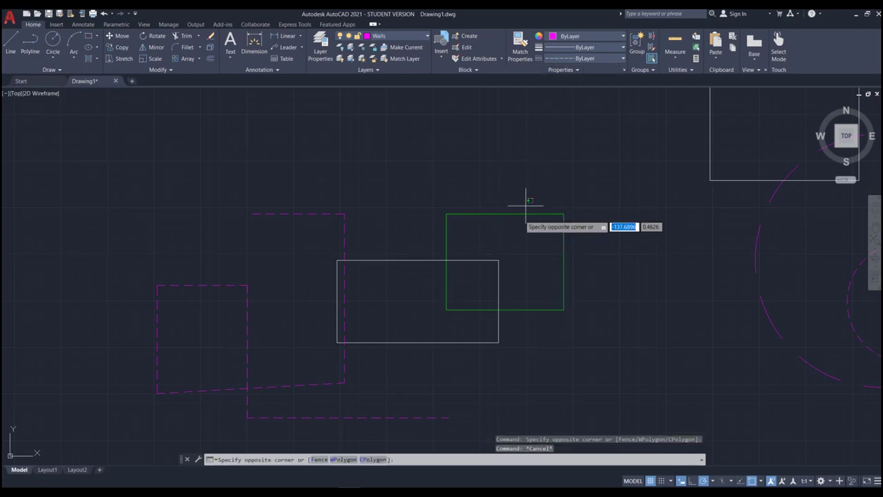
pyautogui.click(516, 222)
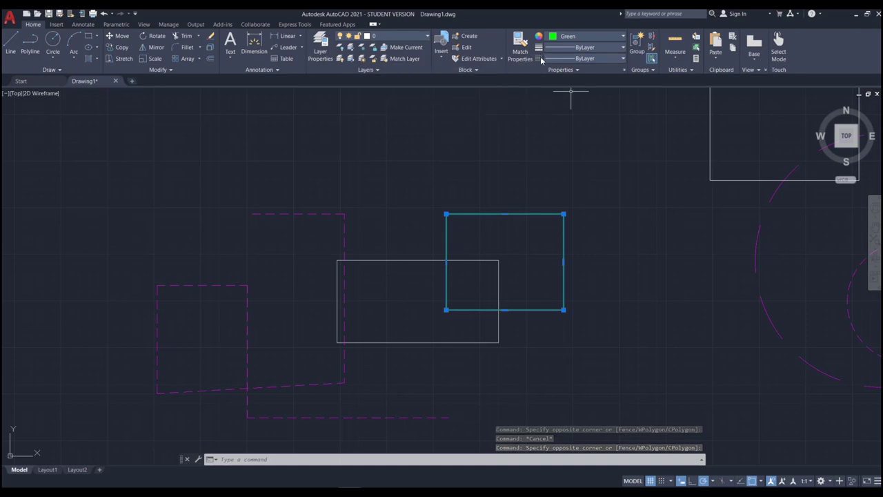
pyautogui.click(626, 72)
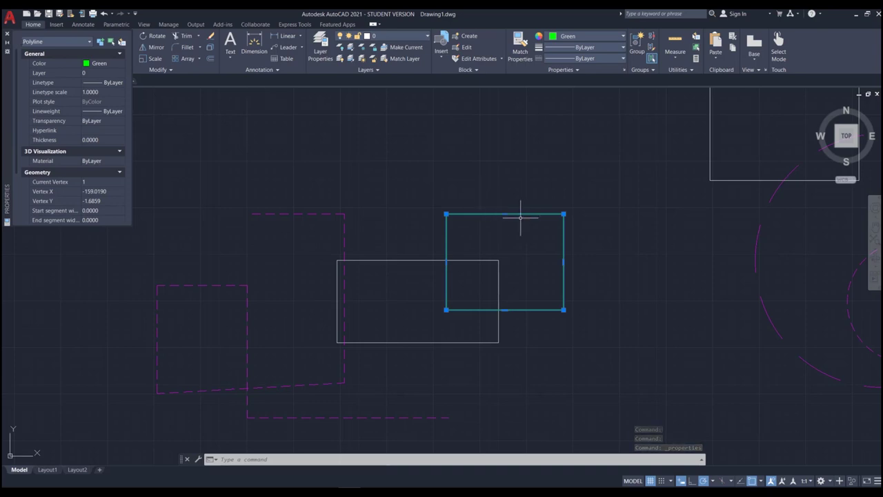
pyautogui.click(7, 33)
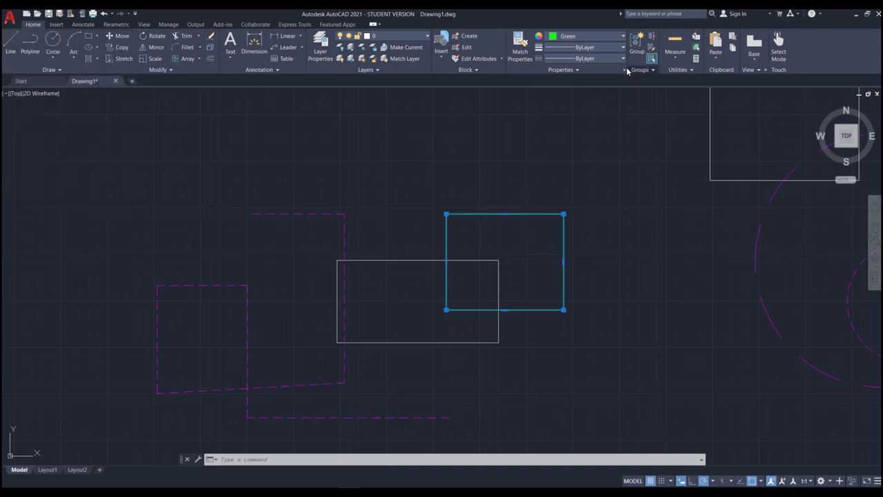
pyautogui.press('Escape')
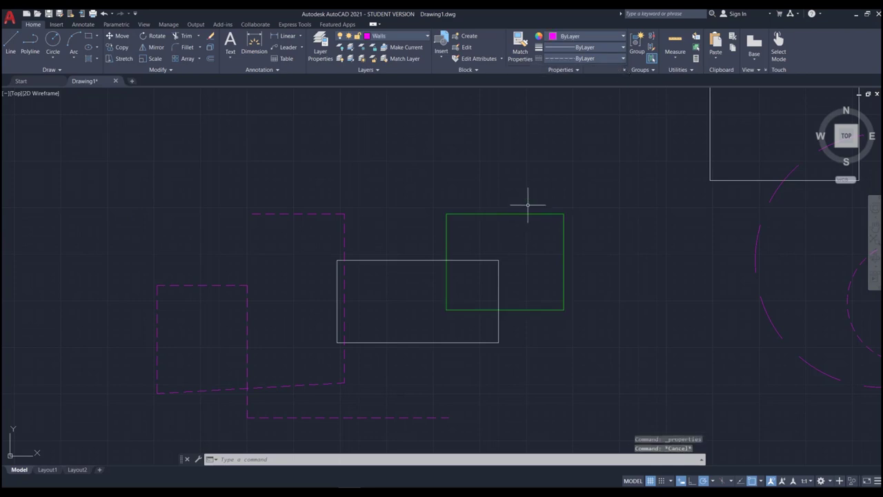
# Reselect the green rectangle, change its layer to Walls in the Properties palette, and close the palette
pyautogui.click(518, 219)
pyautogui.click(504, 203)
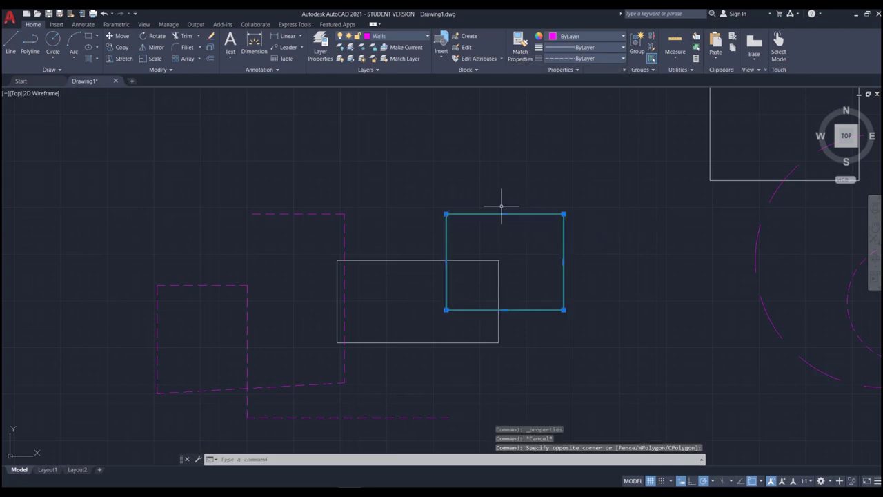
pyautogui.click(624, 70)
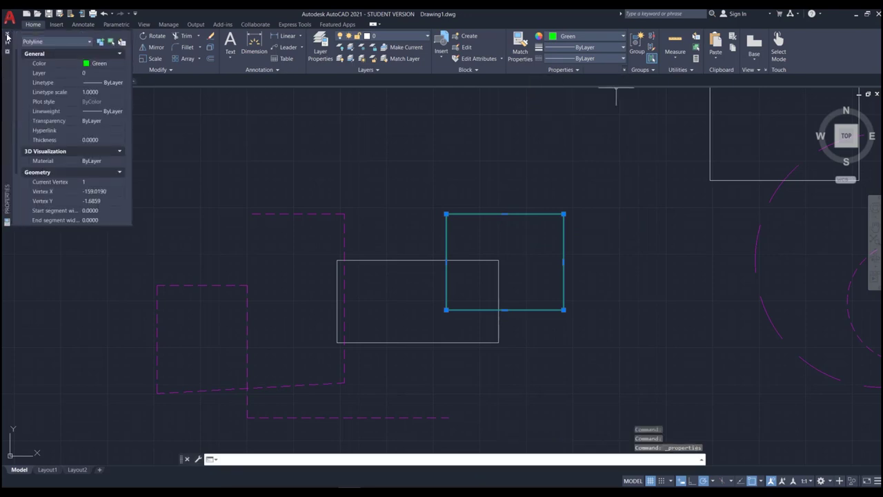
pyautogui.click(7, 36)
pyautogui.rightClick(522, 212)
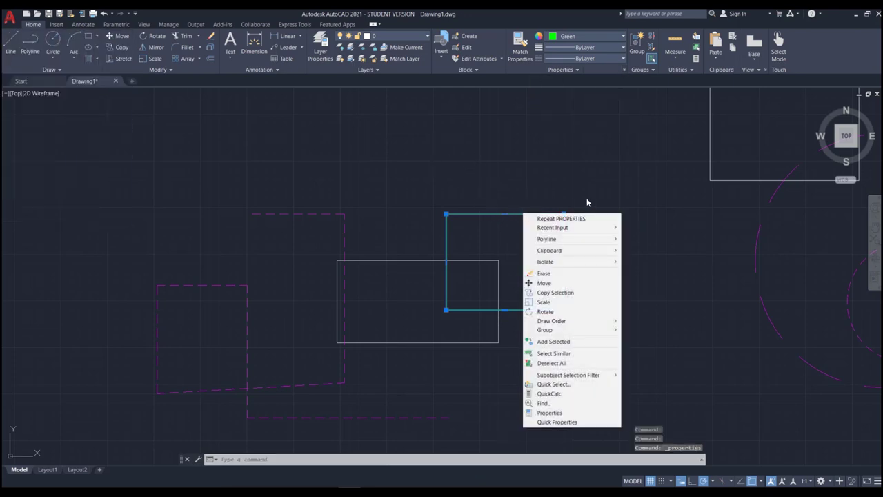
pyautogui.click(550, 412)
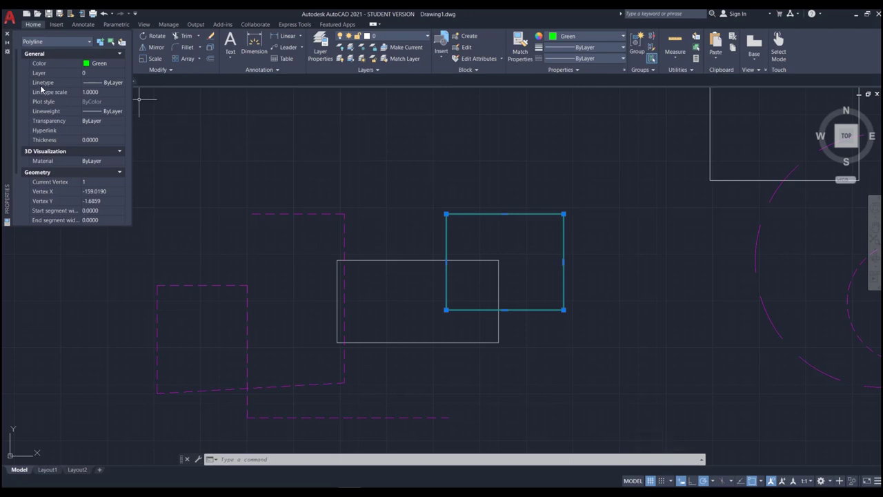
pyautogui.click(98, 72)
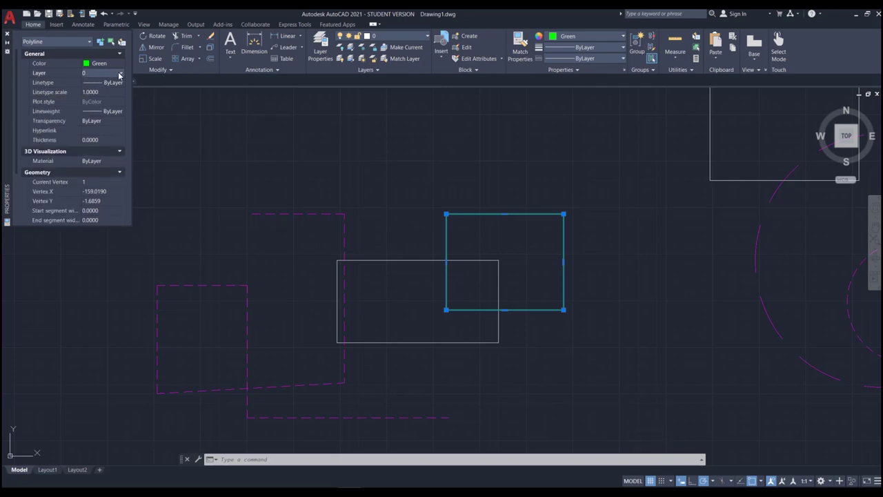
pyautogui.click(120, 75)
pyautogui.click(109, 91)
pyautogui.click(7, 33)
pyautogui.click(434, 142)
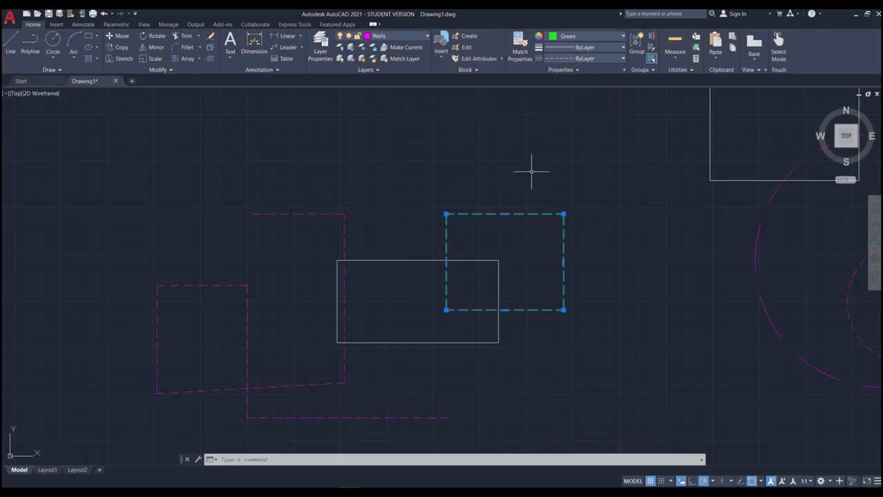
# Override the selected green rectangle's lineweight with ByBlock and clear the selection
pyautogui.click(601, 47)
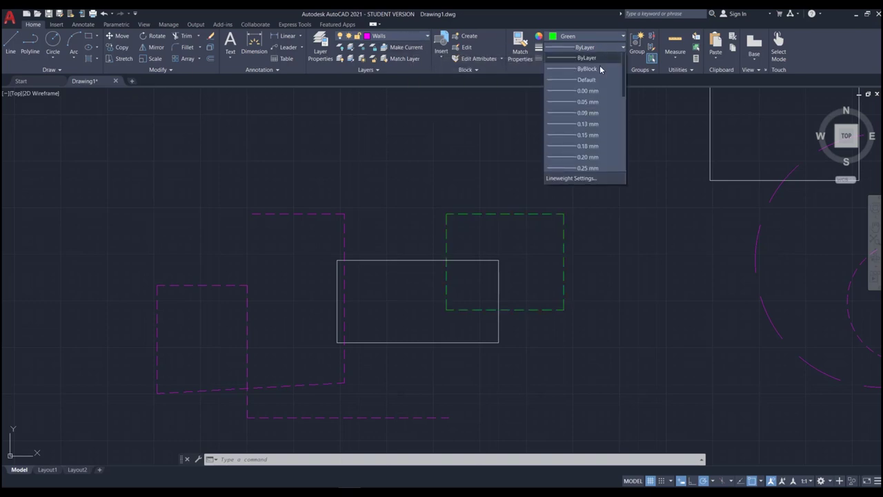
pyautogui.click(597, 69)
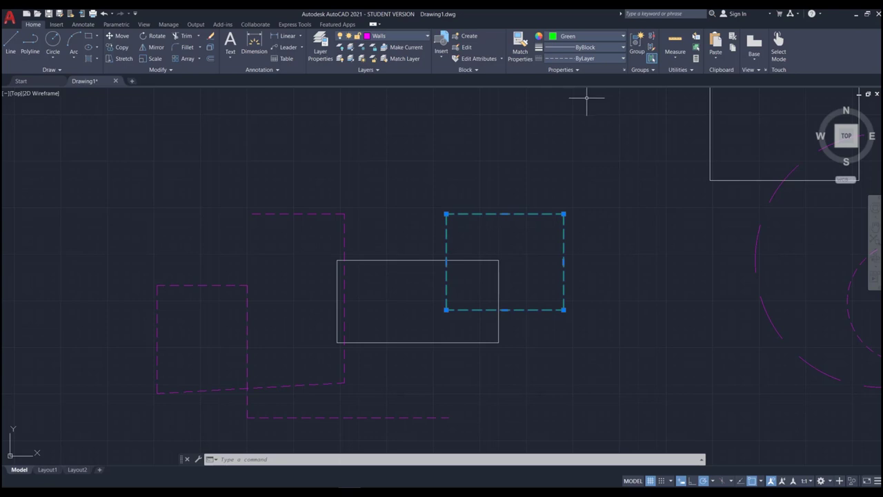
pyautogui.press('Escape')
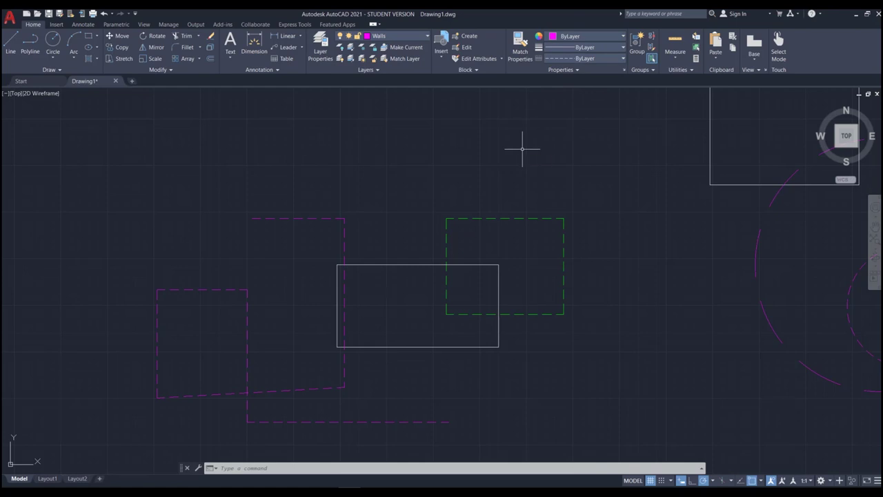
# Check the length type and insertion scale in the Drawing Units dialog and cancel it
pyautogui.write('un')
pyautogui.press('Return')
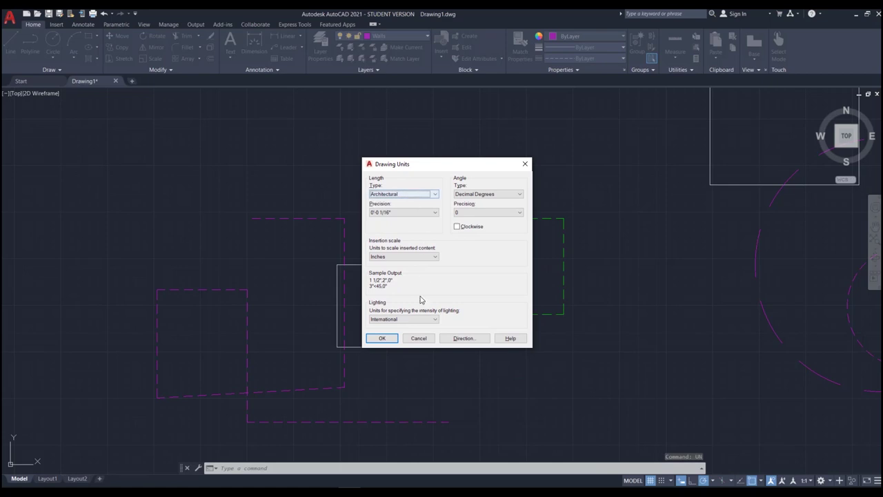
pyautogui.click(423, 338)
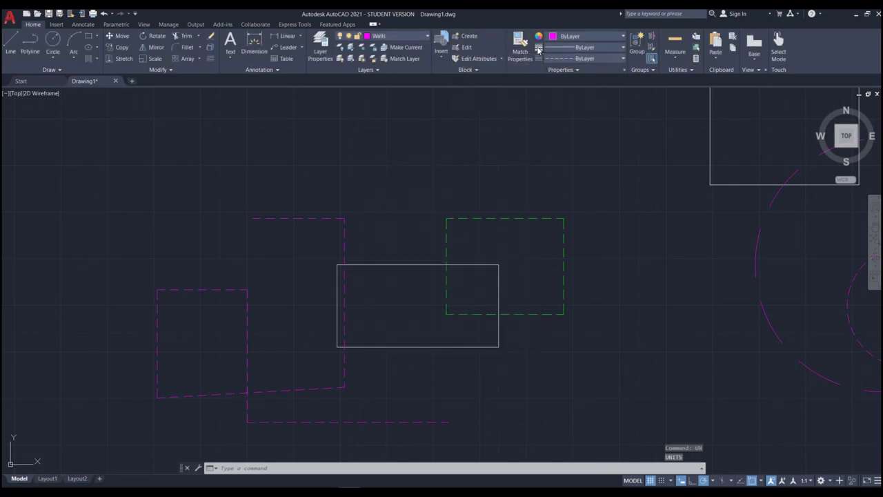
# Look through the lineweights available for new objects, picking ByLayer
pyautogui.click(619, 50)
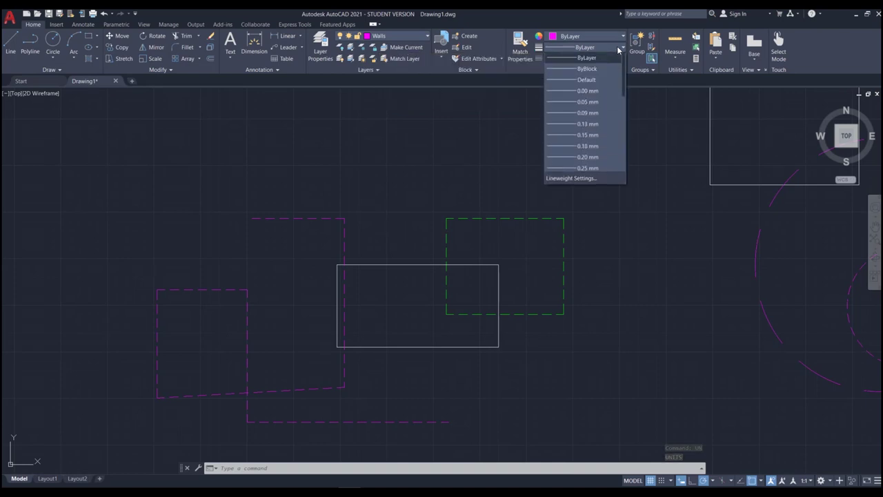
pyautogui.click(587, 62)
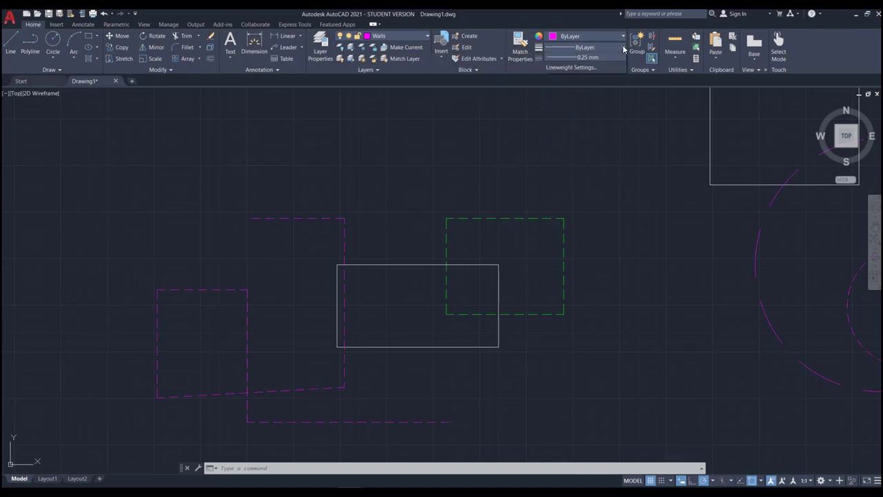
pyautogui.click(621, 48)
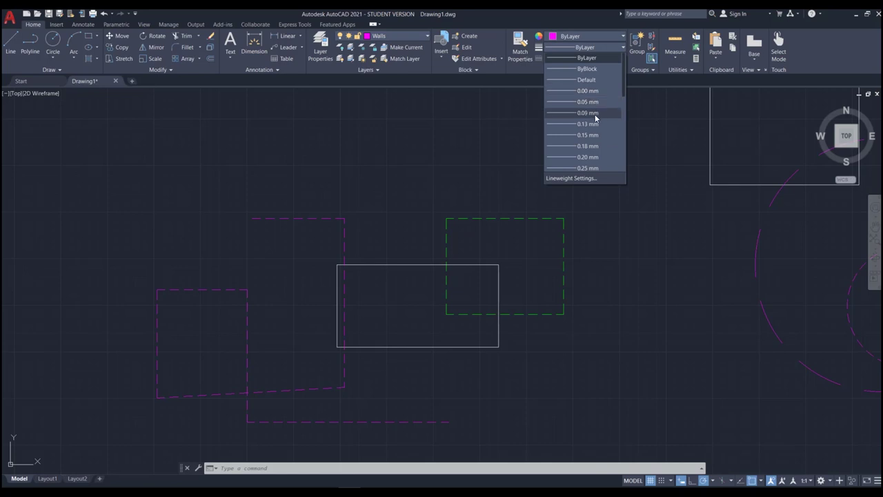
pyautogui.click(610, 28)
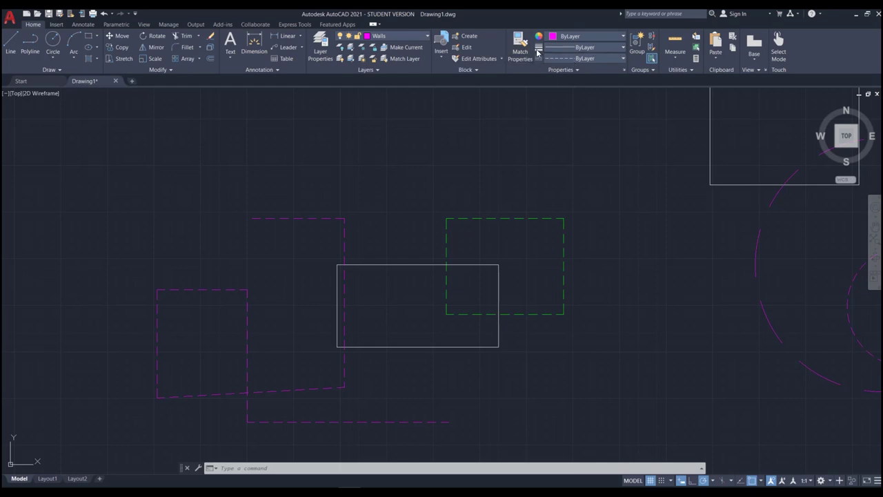
# Configure the Lineweight Settings to list units in inches and turn on Display Lineweight
pyautogui.click(621, 47)
pyautogui.scroll(-5, 572, 166)
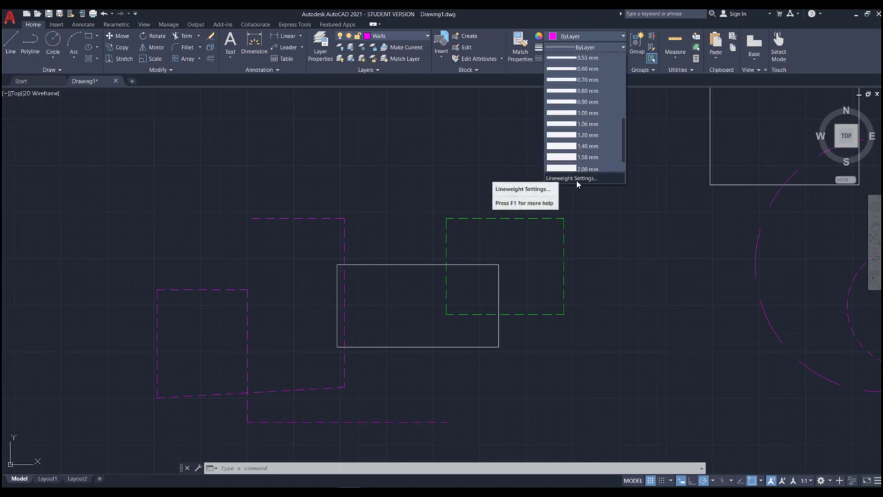
pyautogui.click(577, 179)
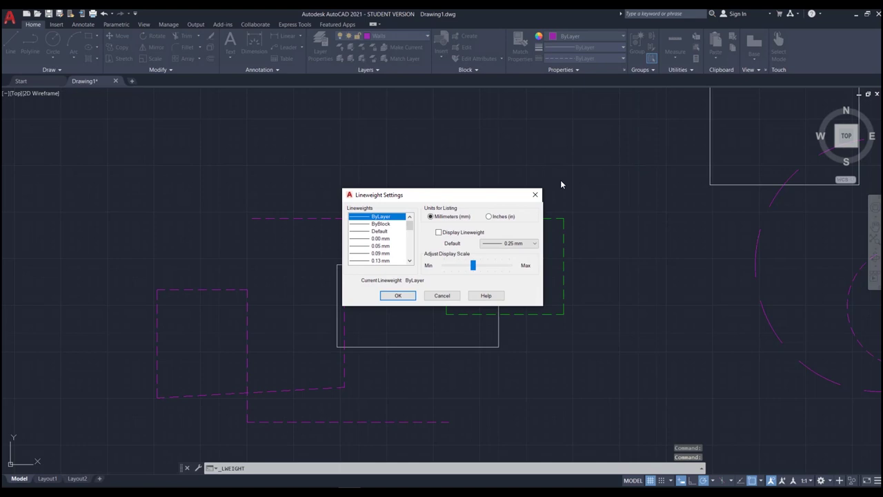
pyautogui.click(489, 217)
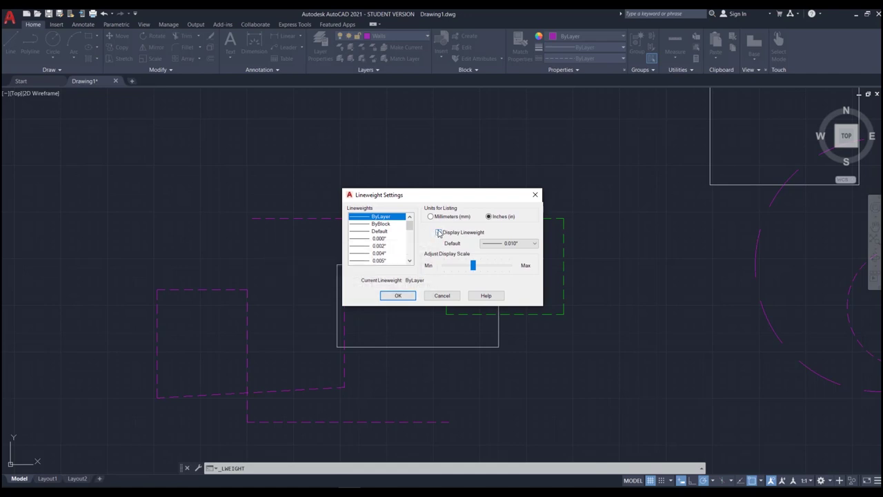
pyautogui.click(439, 233)
pyautogui.click(398, 296)
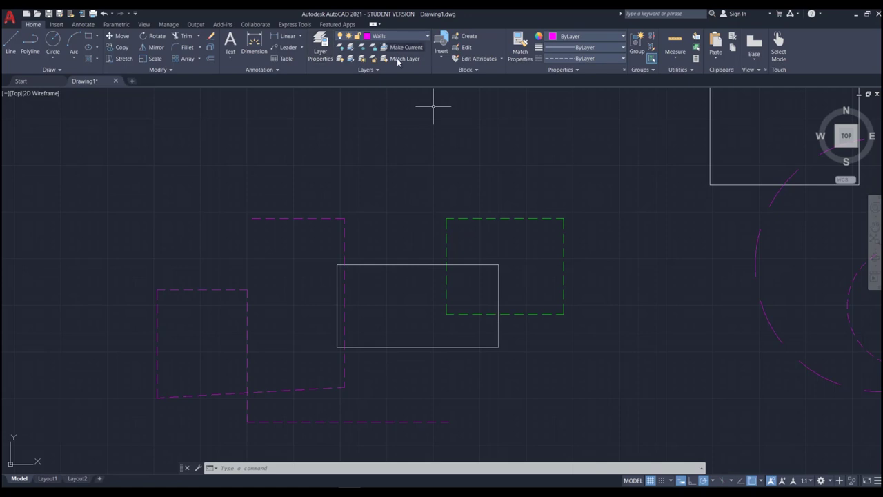
# Open the Layer Properties Manager and widen both its window and the Lineweight column
pyautogui.click(319, 53)
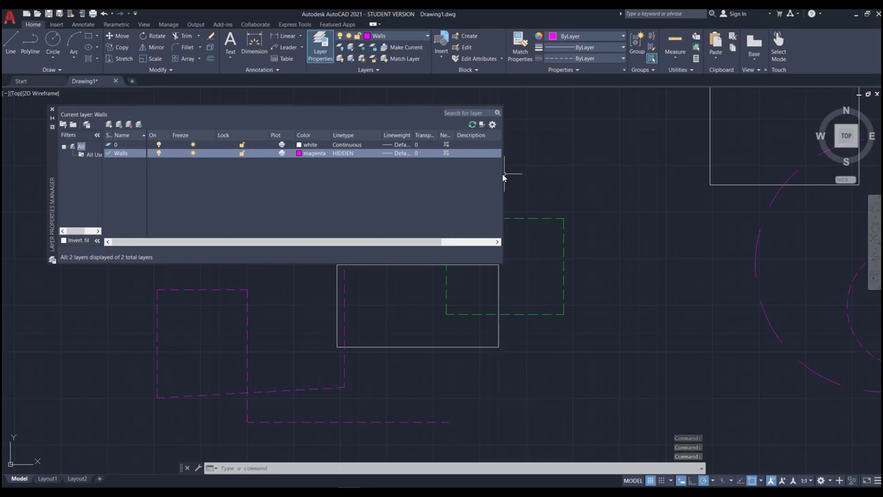
pyautogui.moveTo(503, 177); pyautogui.dragTo(560, 172)
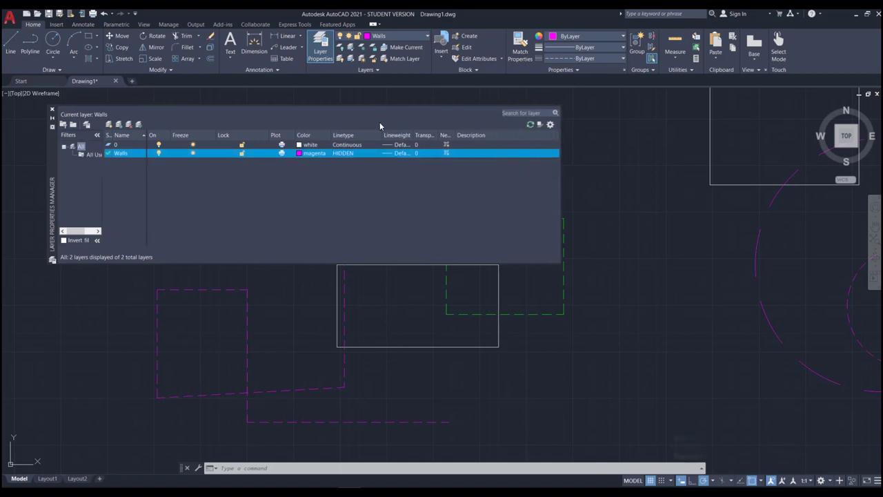
pyautogui.moveTo(414, 136); pyautogui.dragTo(439, 135)
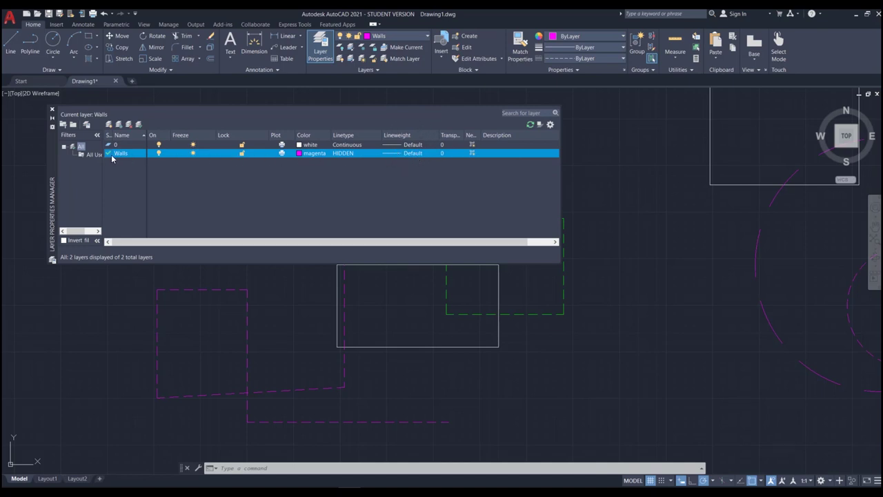
# Set the Walls layer's lineweight to 0.028"
pyautogui.click(413, 154)
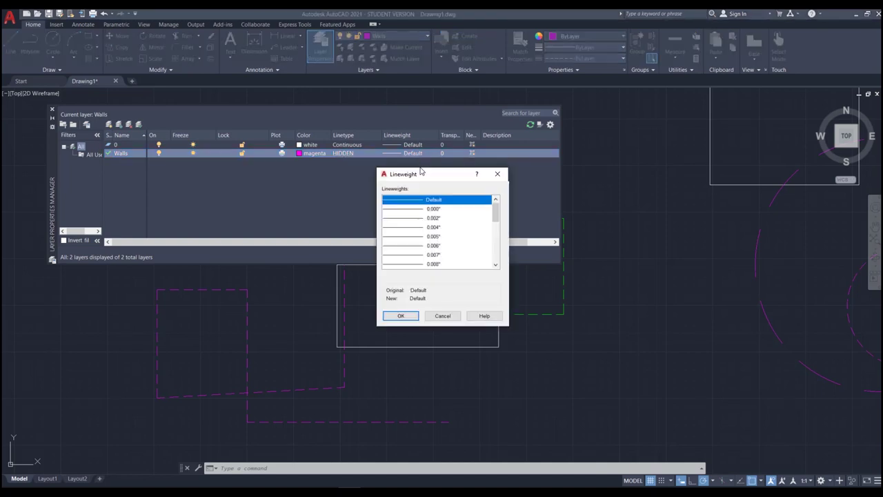
pyautogui.moveTo(422, 179); pyautogui.dragTo(402, 178)
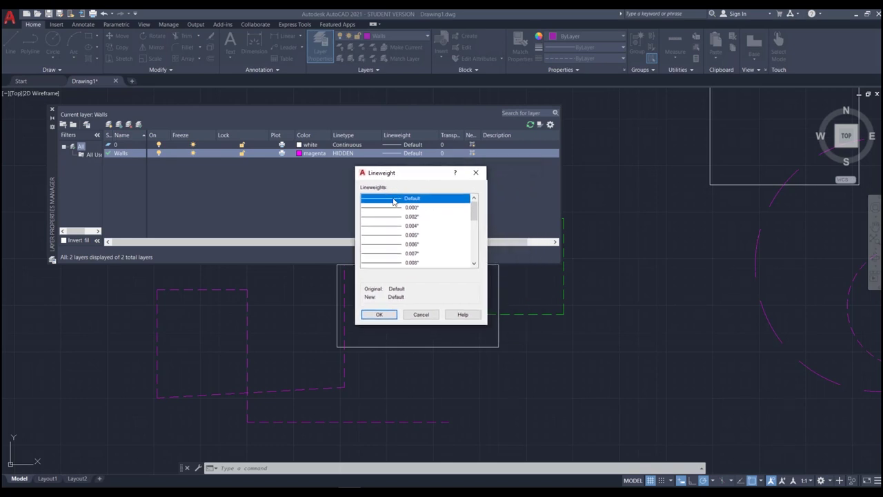
pyautogui.scroll(-3, 463, 217)
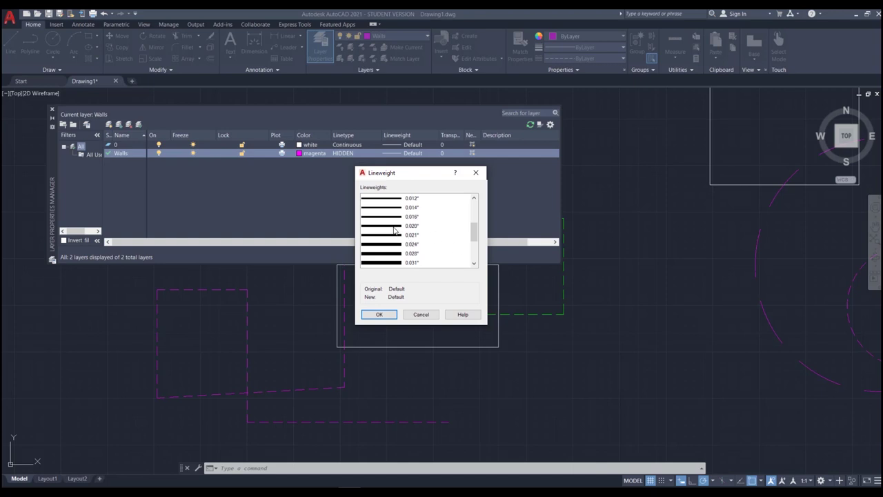
pyautogui.scroll(-2, 452, 236)
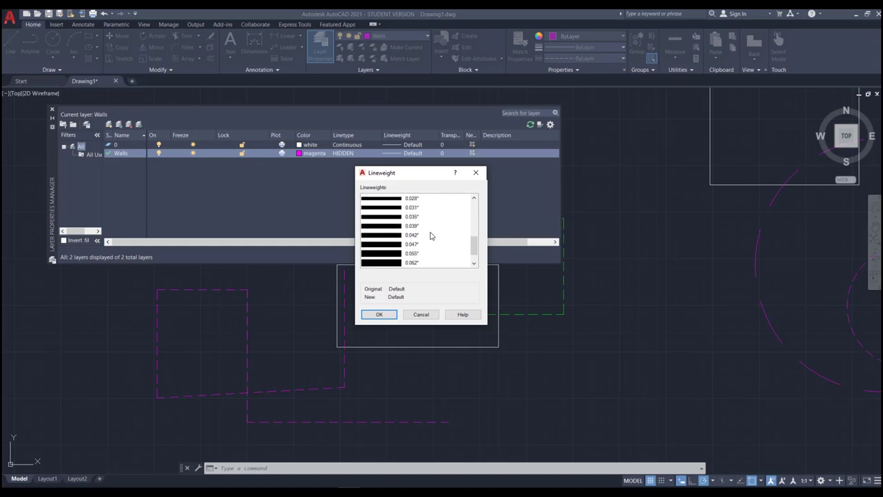
pyautogui.scroll(1, 431, 235)
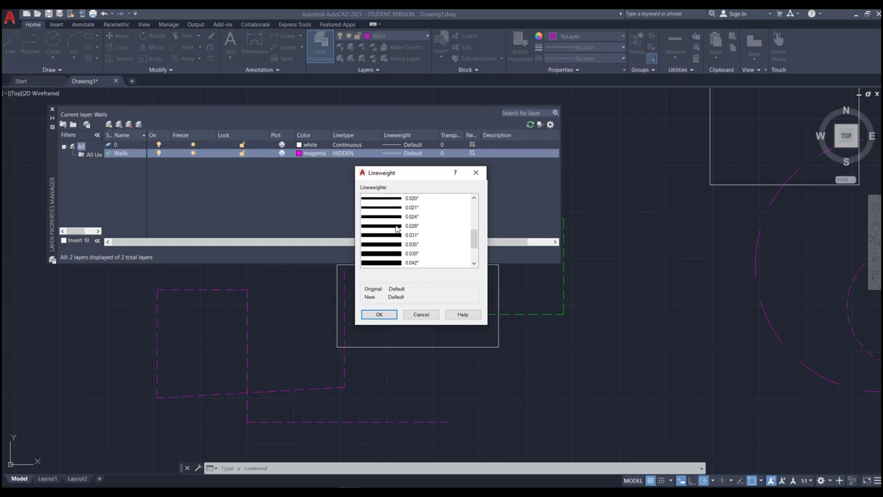
pyautogui.click(397, 228)
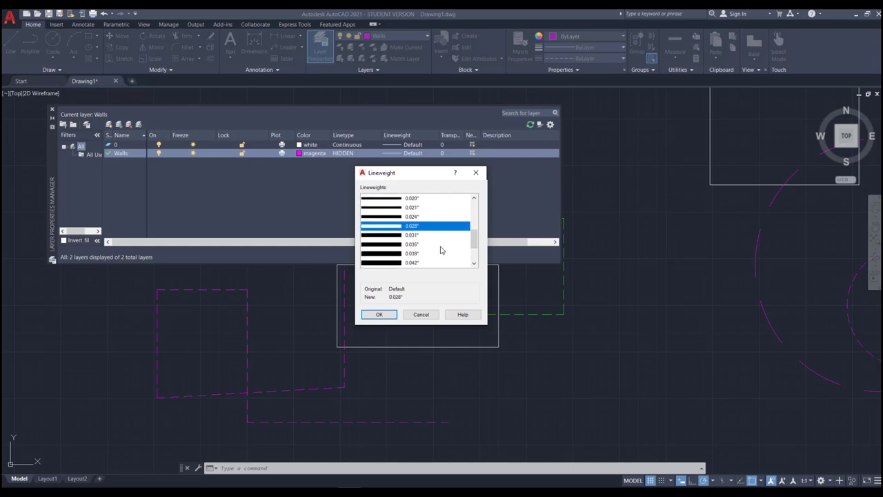
pyautogui.click(380, 314)
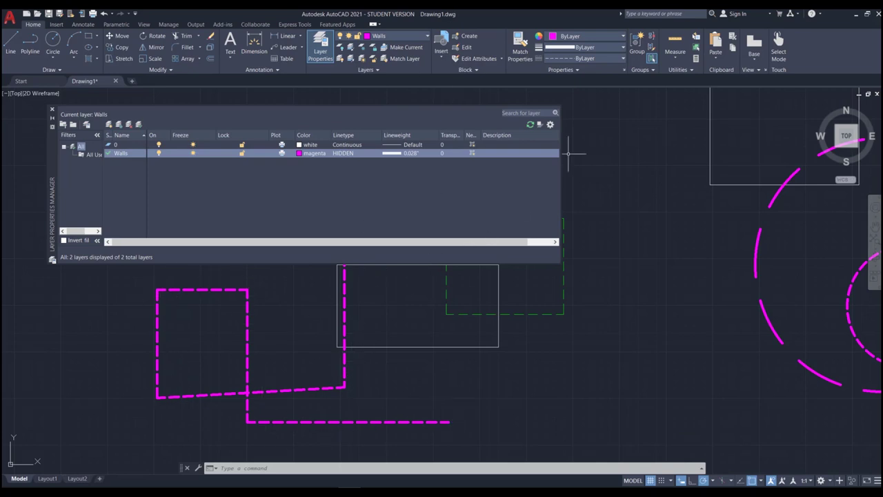
# Turn off Display Lineweight in the Lineweight Settings
pyautogui.click(622, 47)
pyautogui.scroll(-2, 583, 138)
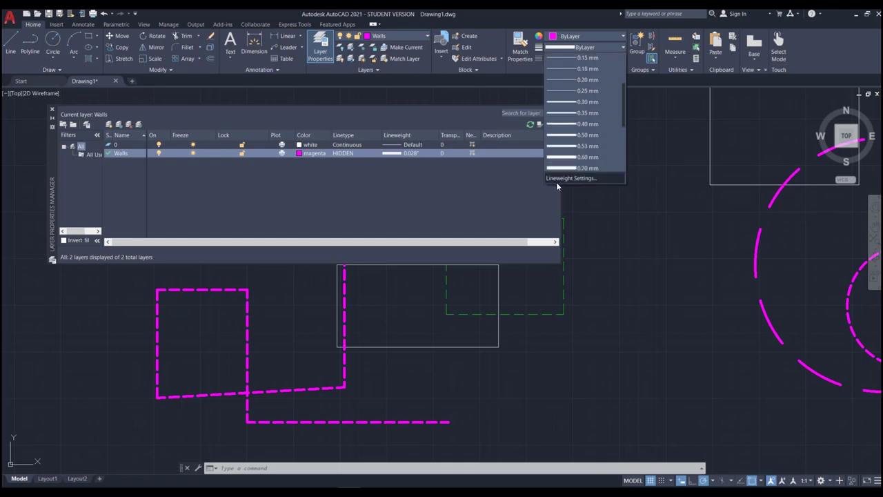
pyautogui.click(567, 178)
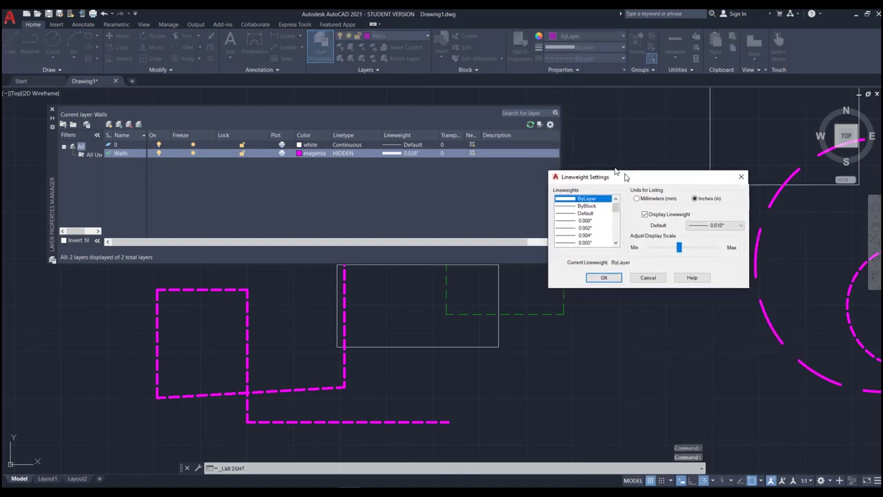
pyautogui.click(598, 191)
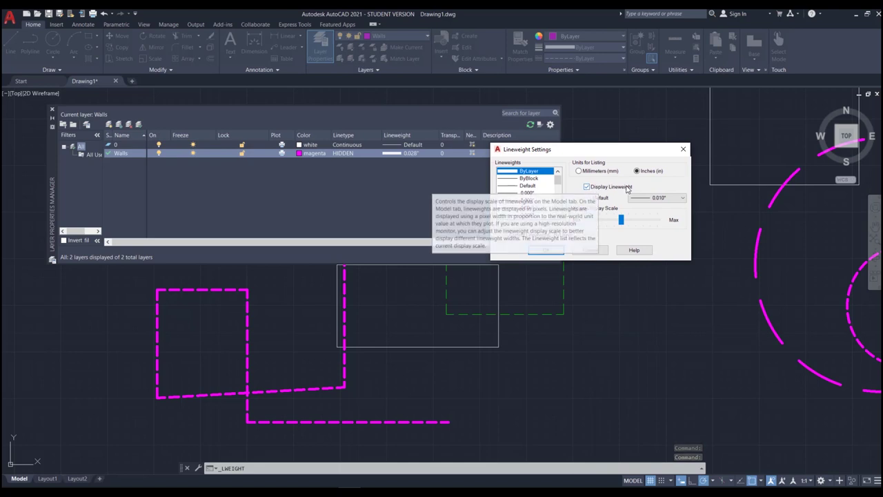
pyautogui.click(598, 190)
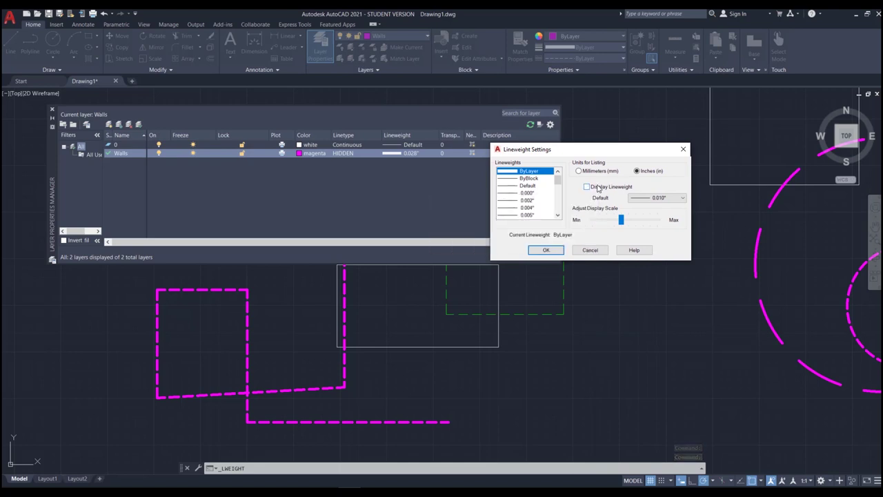
pyautogui.click(545, 249)
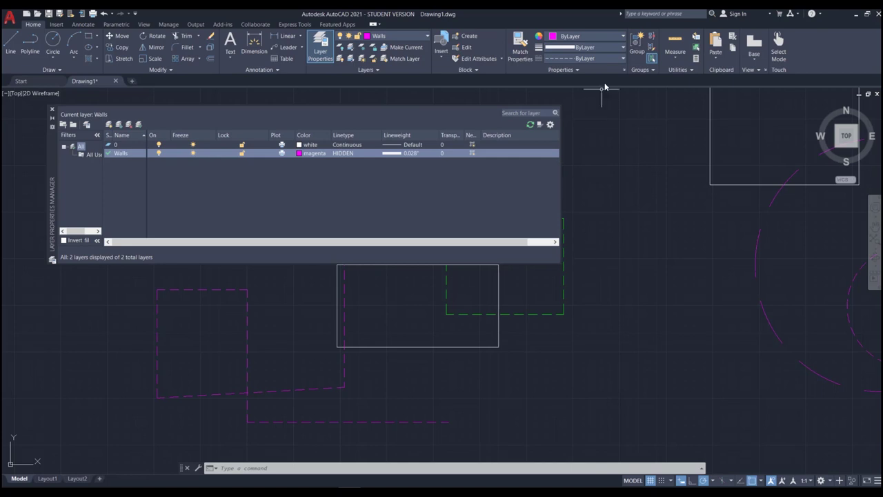
# Turn Display Lineweight back on in the Lineweight Settings
pyautogui.click(621, 48)
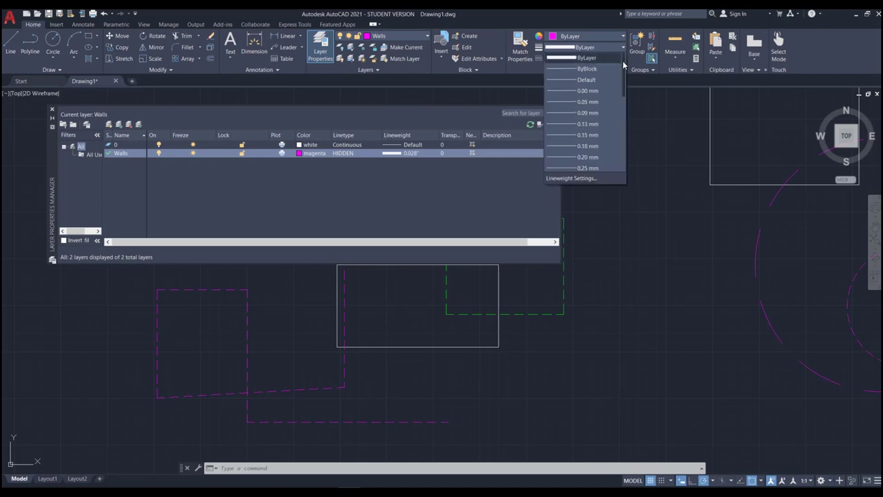
pyautogui.click(598, 178)
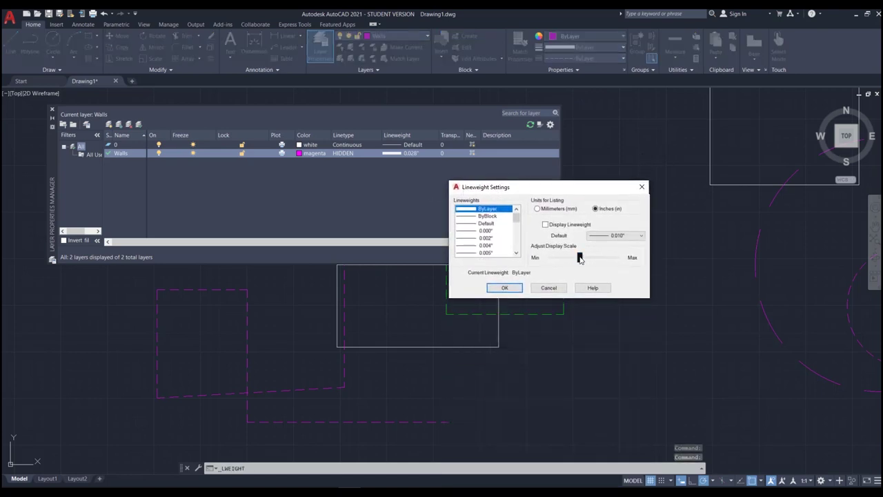
pyautogui.click(545, 224)
pyautogui.click(513, 288)
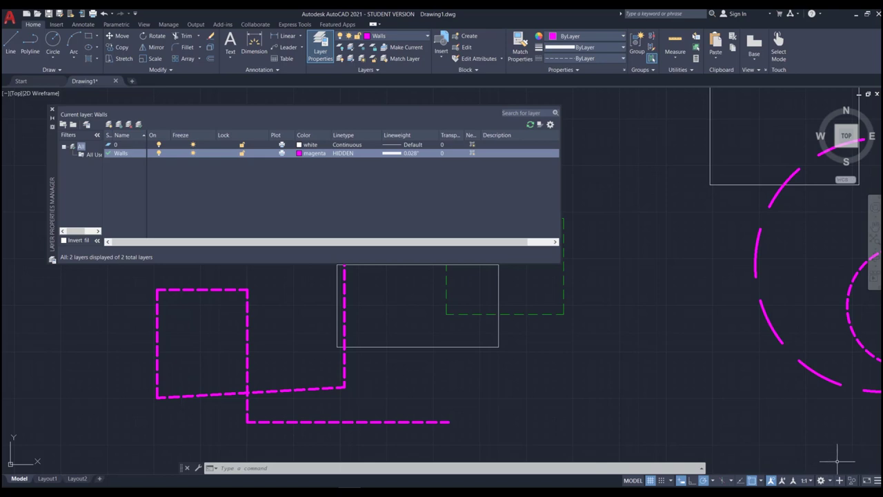
# Add the LineWeight toggle to the status bar, and use it to switch the lineweight display off and on again
pyautogui.click(877, 481)
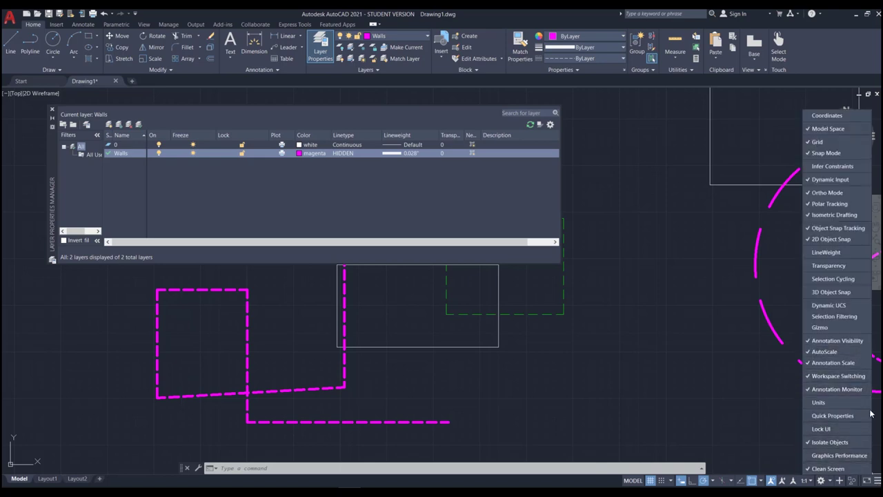
pyautogui.click(808, 252)
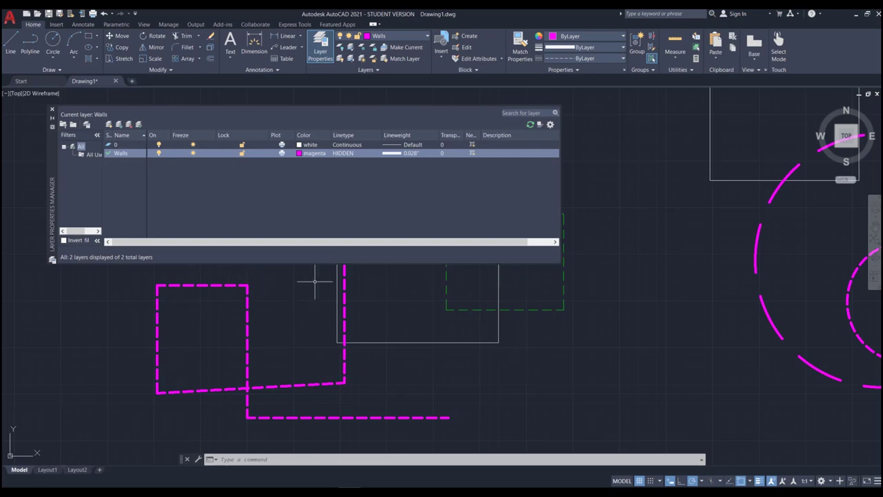
pyautogui.click(759, 481)
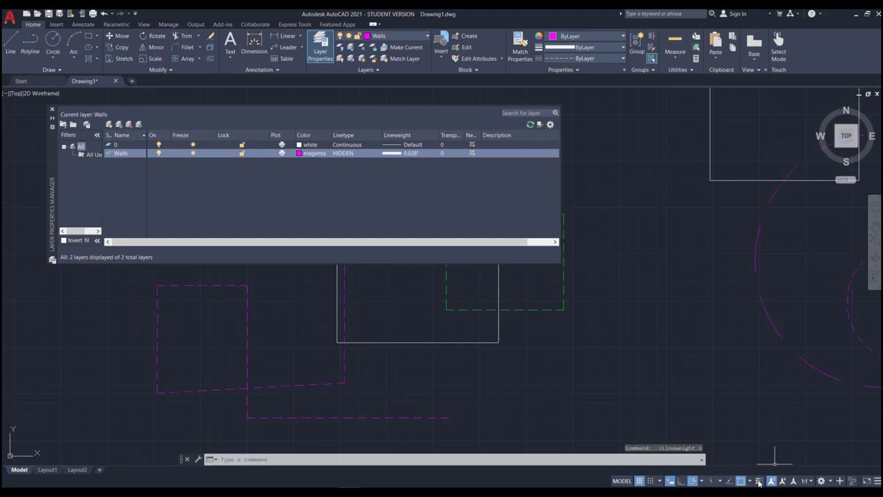
pyautogui.click(759, 481)
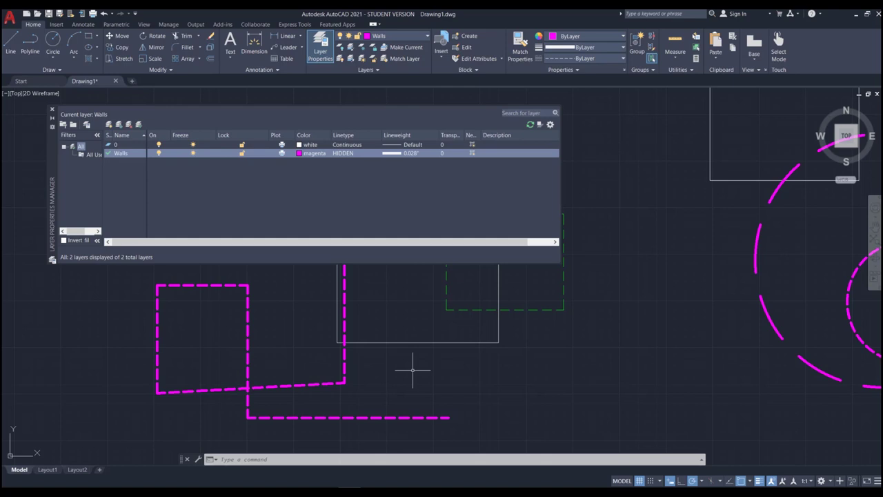